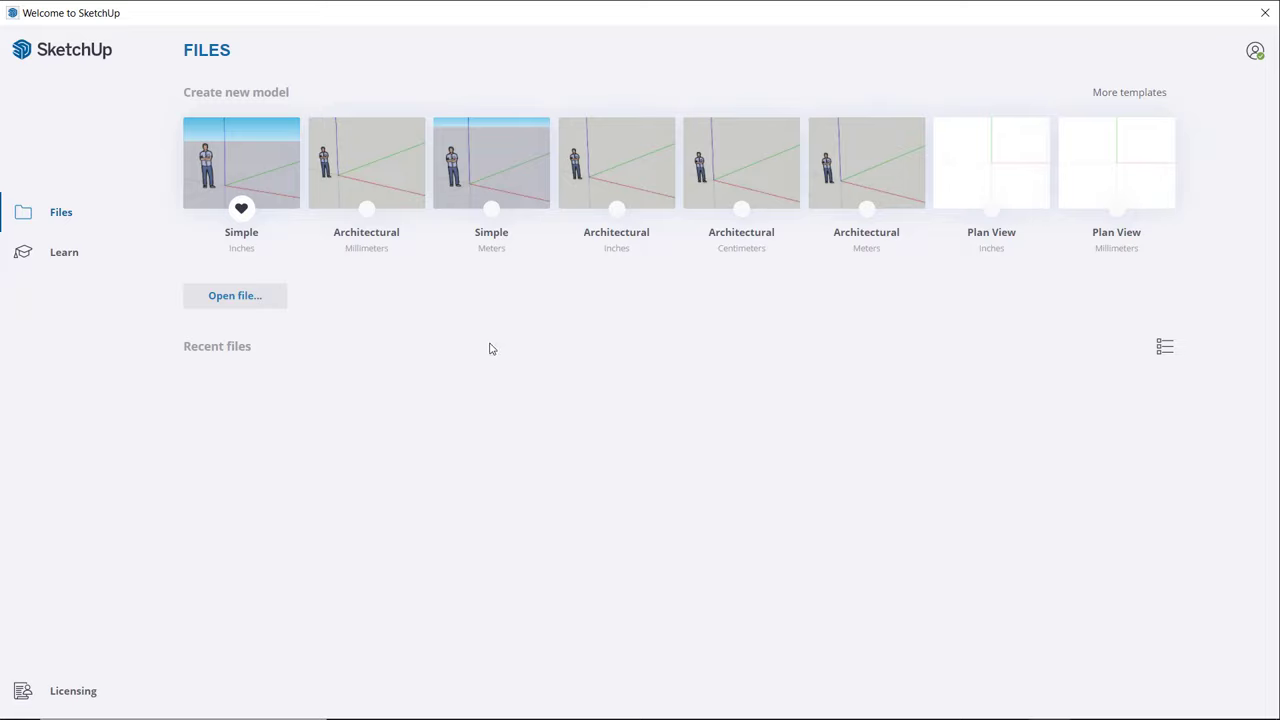
Start a new untitled model from the Architectural – Millimeters template
left_click(380, 176)
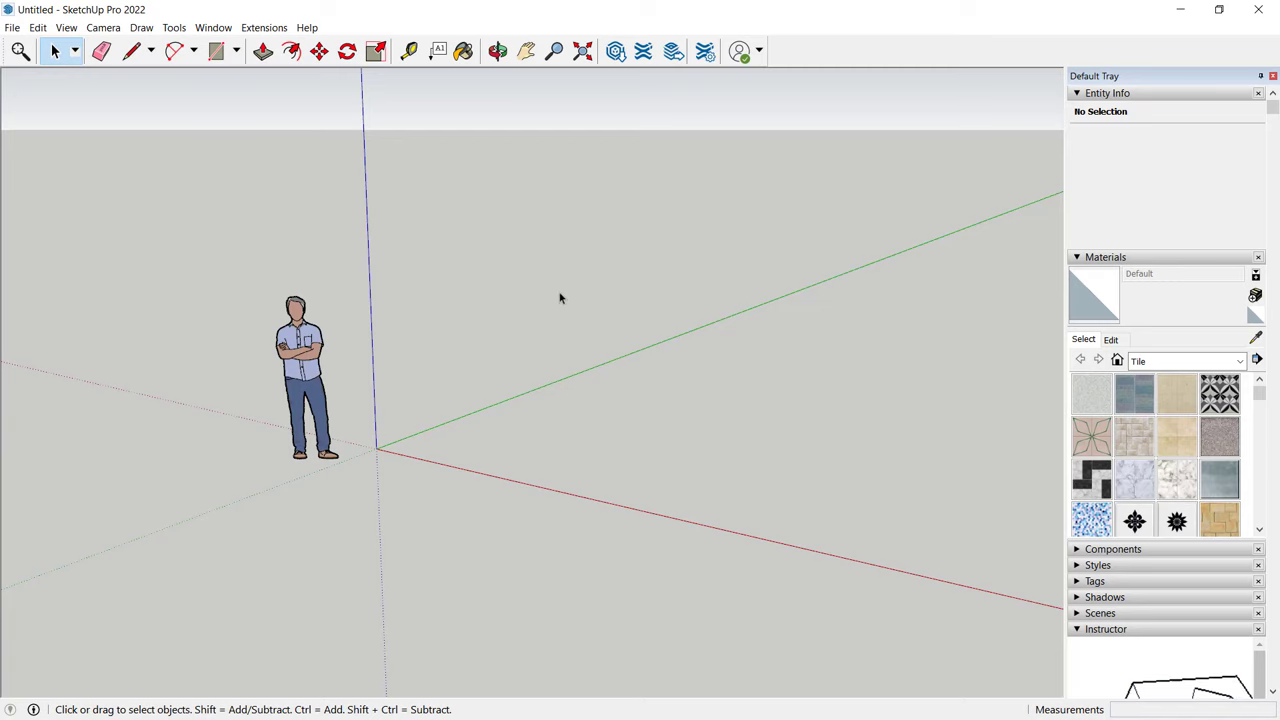
Delete the default scale figure from the model
middle_click_drag(551, 306, 549, 343)
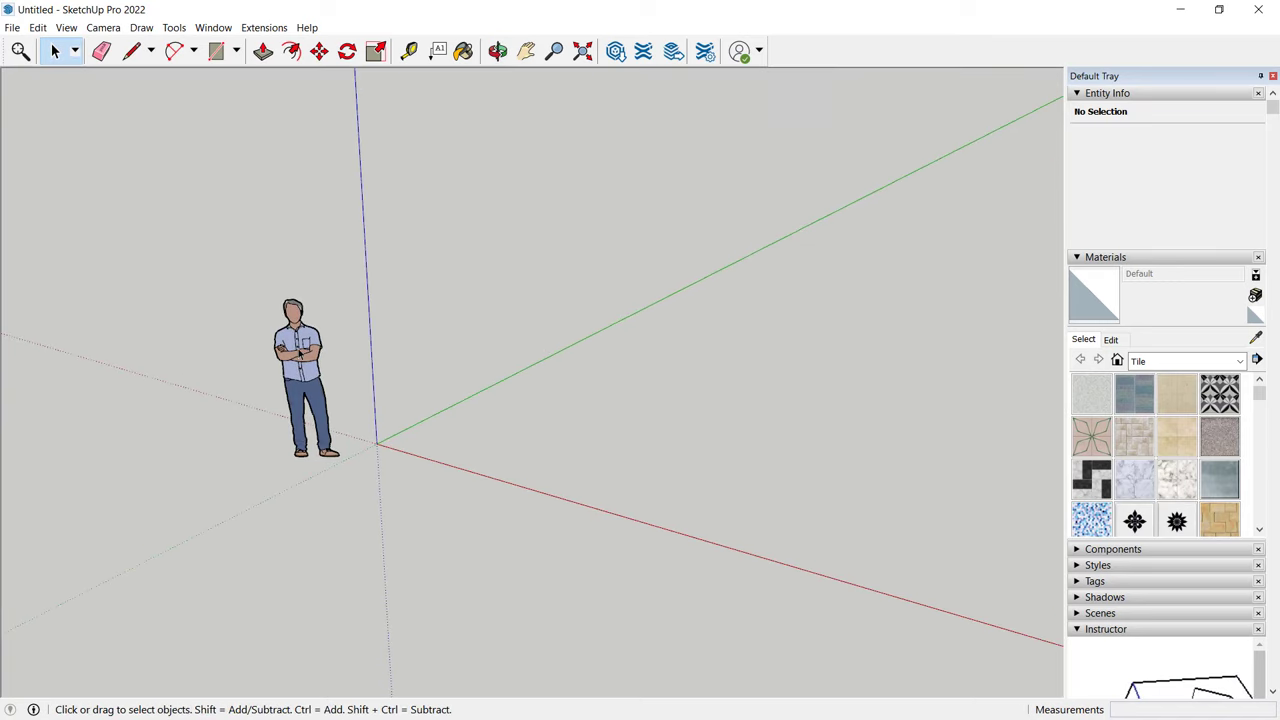
left_click(300, 355)
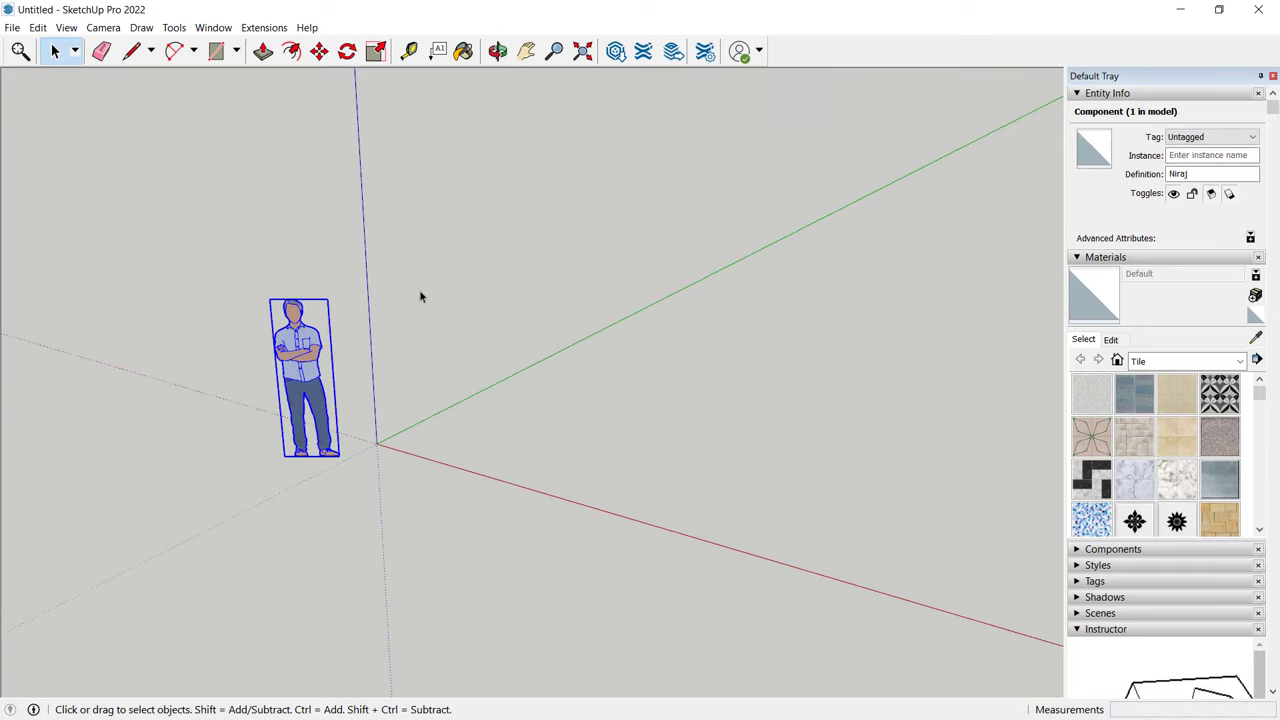
key("Delete")
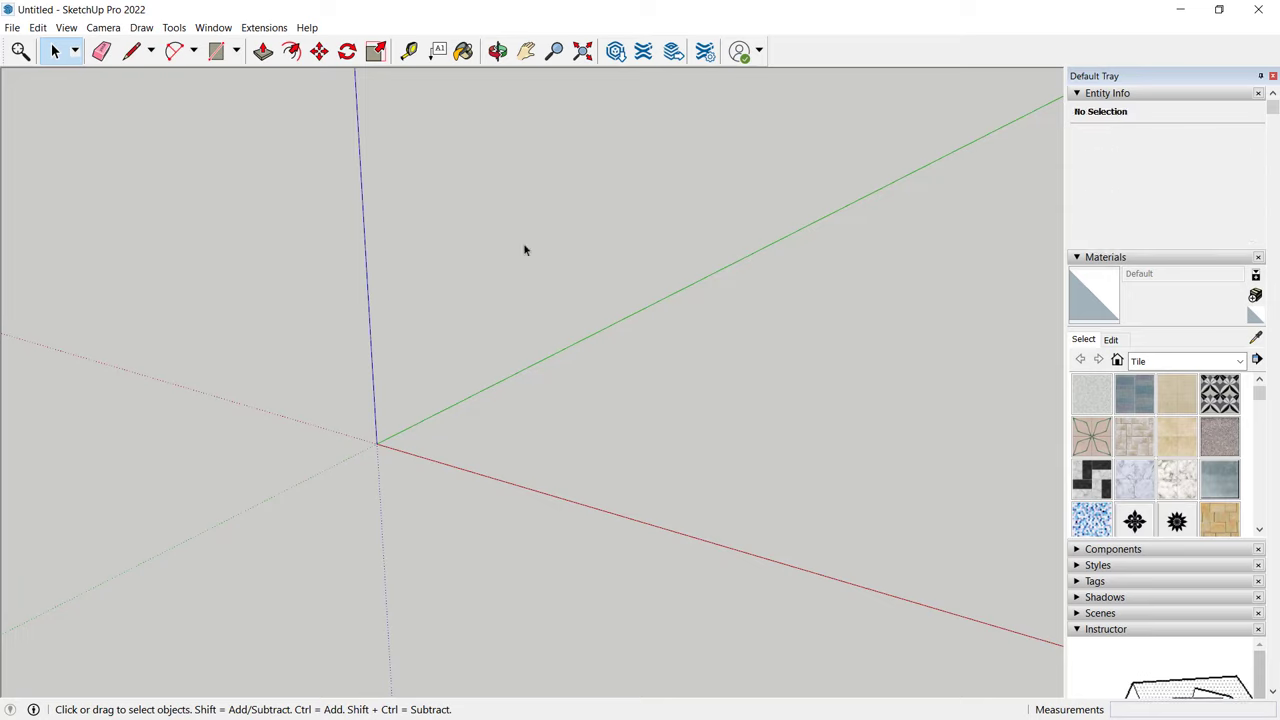
Show the Large Tool Set docked on the left and hide the Getting Started toolbar
right_click(806, 57)
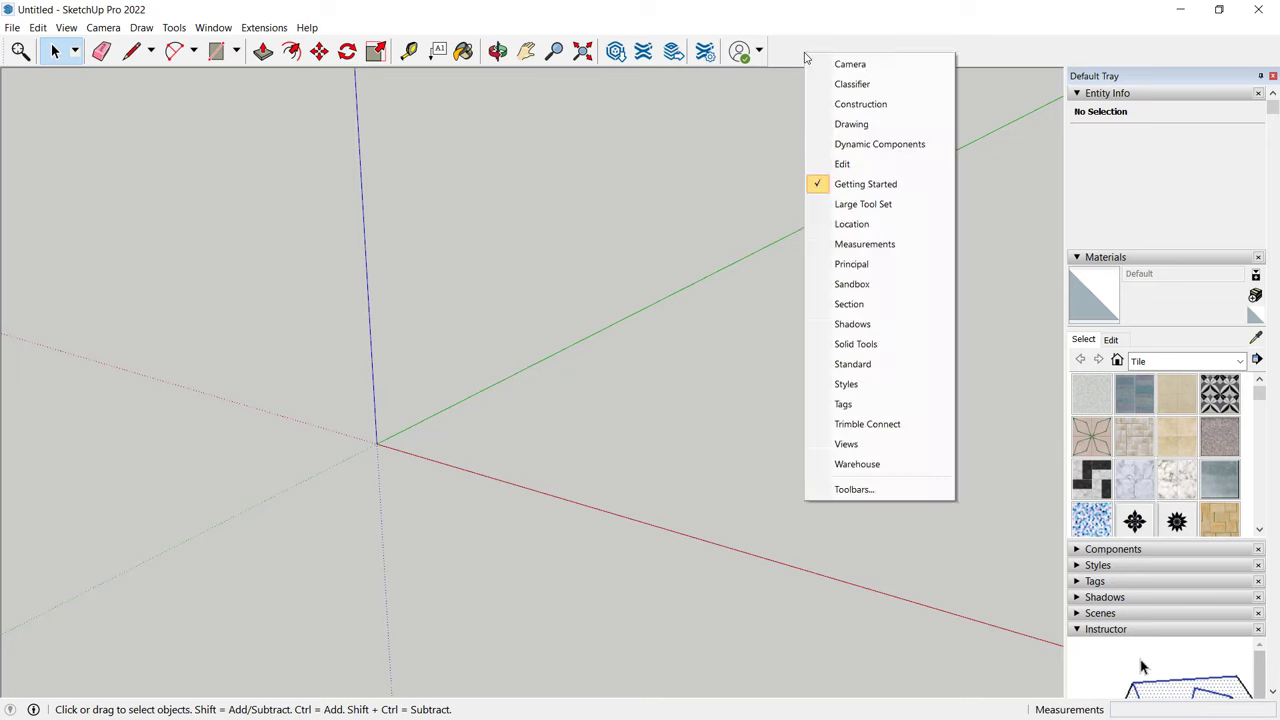
left_click(875, 207)
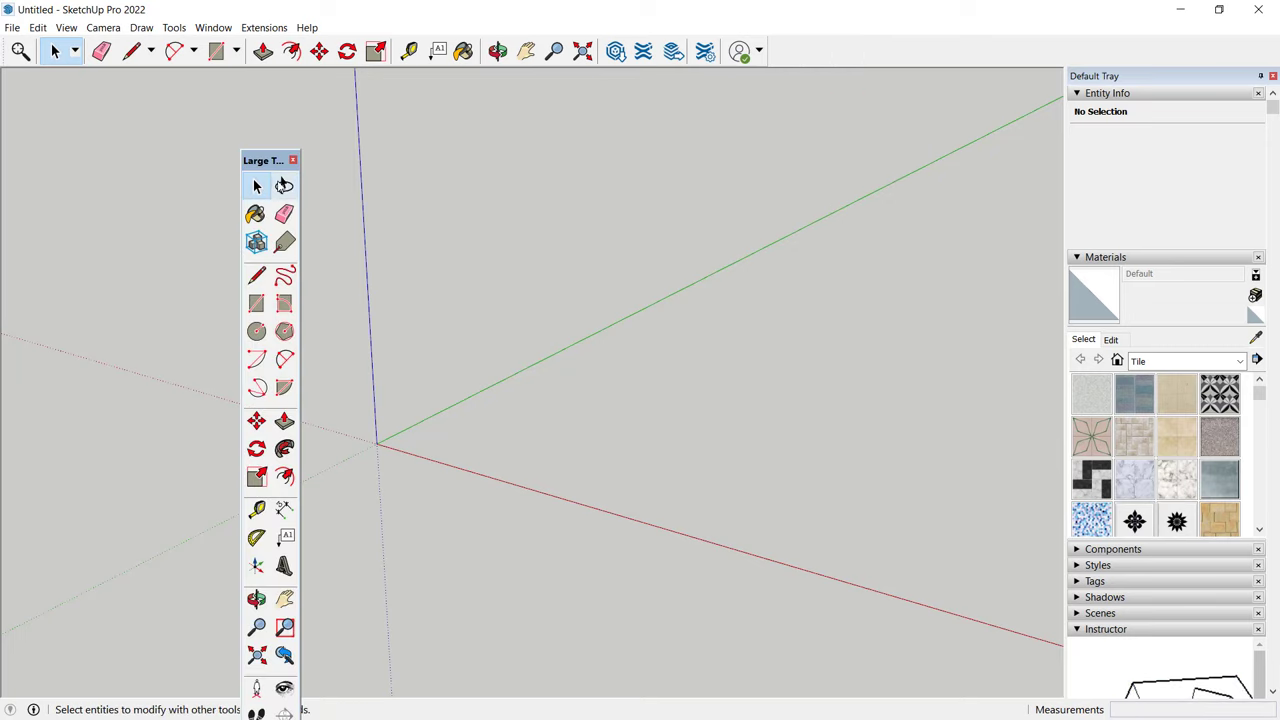
left_click_drag(262, 158, 8, 130)
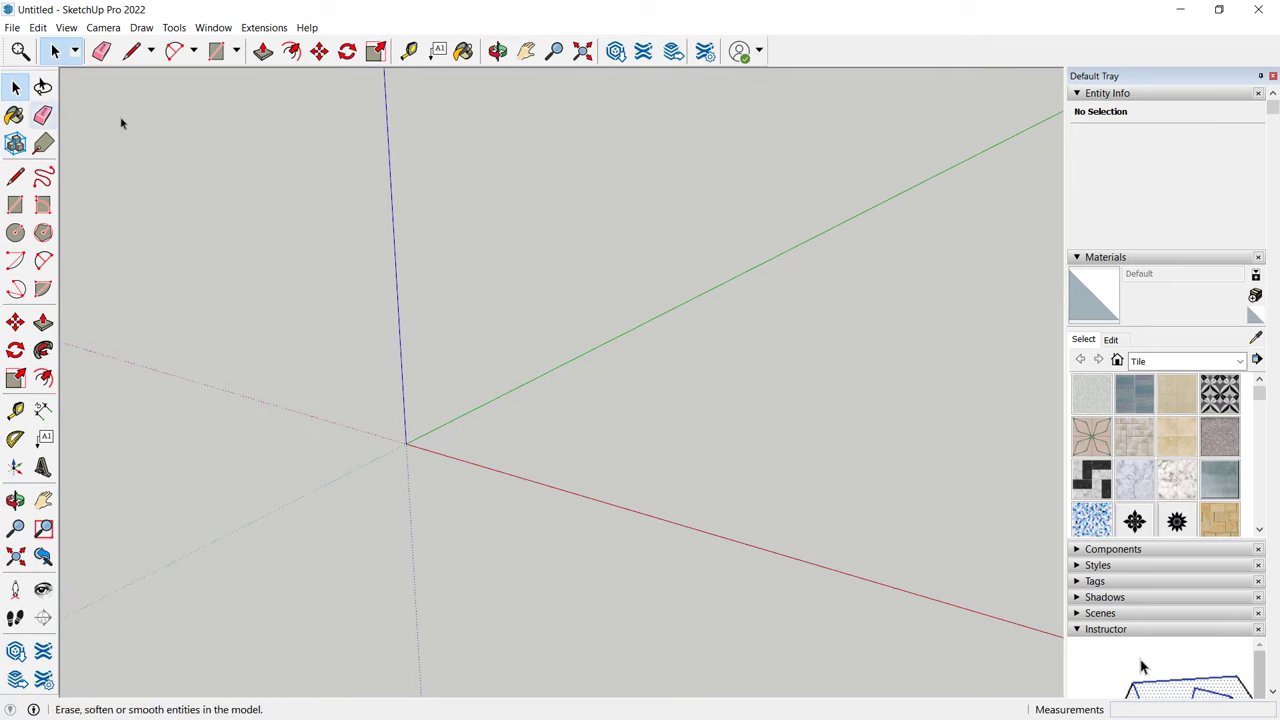
right_click(833, 60)
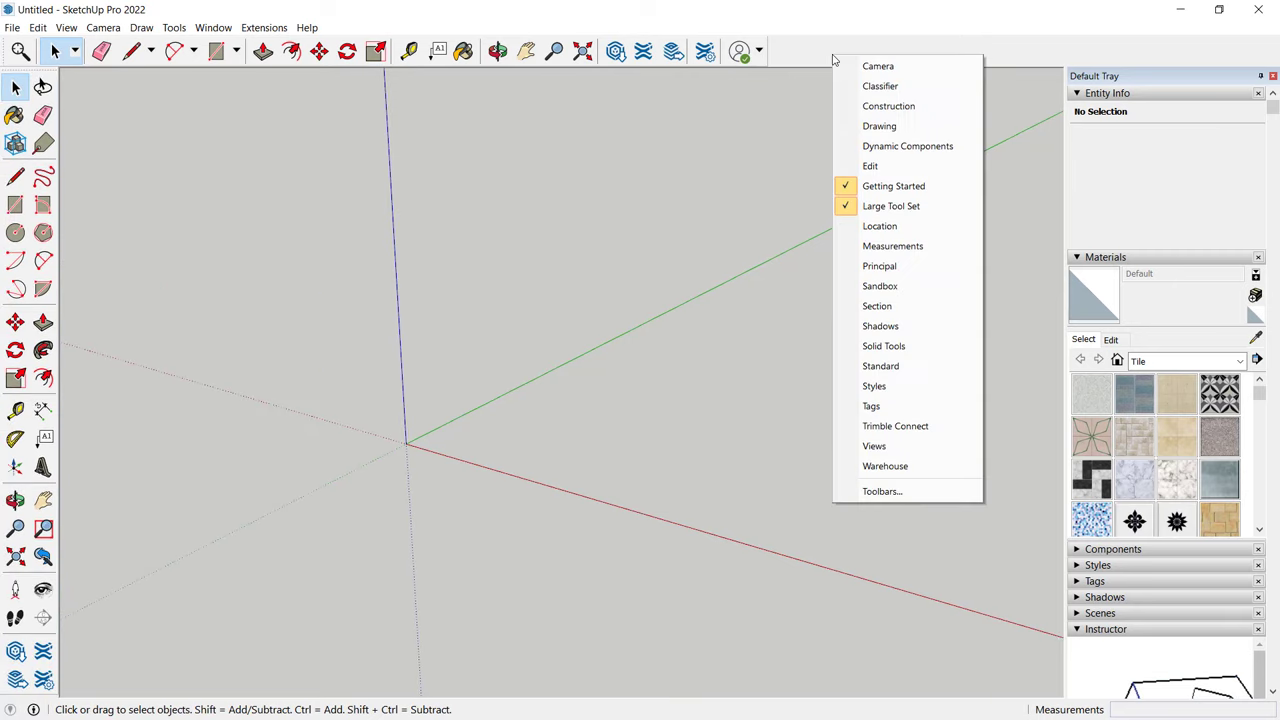
left_click(895, 187)
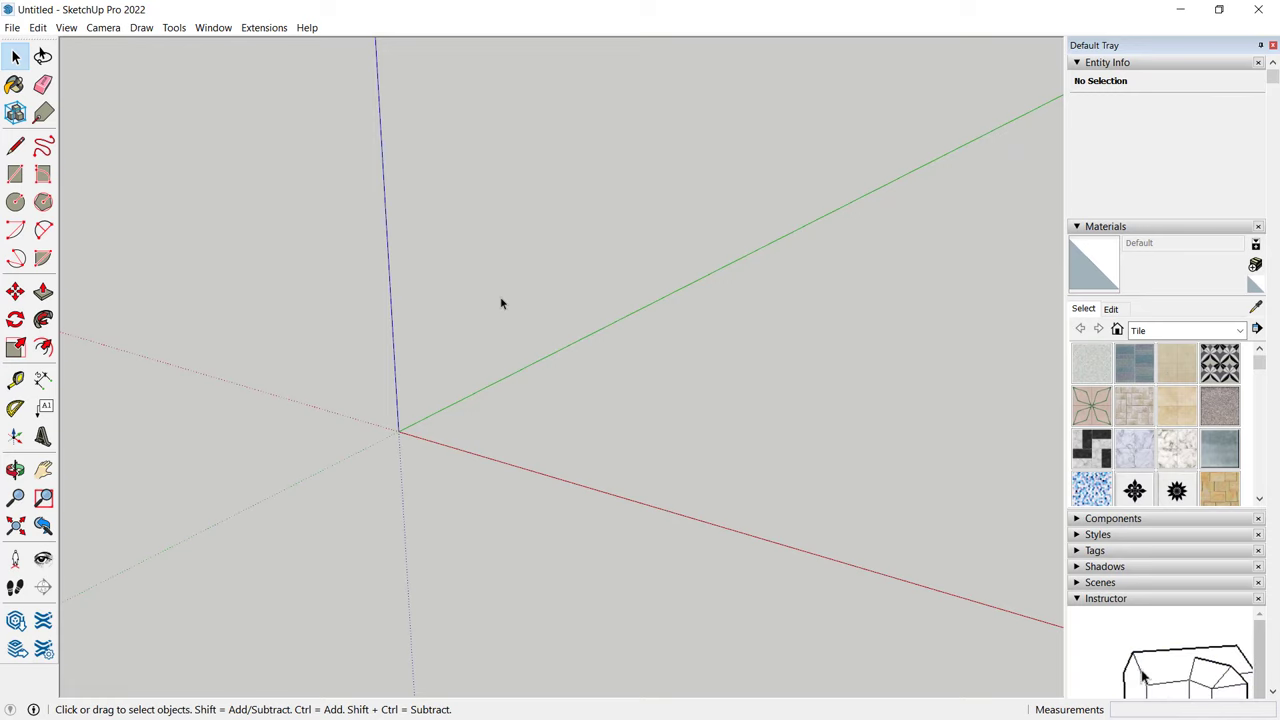
Draw a 5000 × 3000 mm rectangle starting at the axes origin
middle_click_drag(502, 303, 527, 266)
left_click(15, 174)
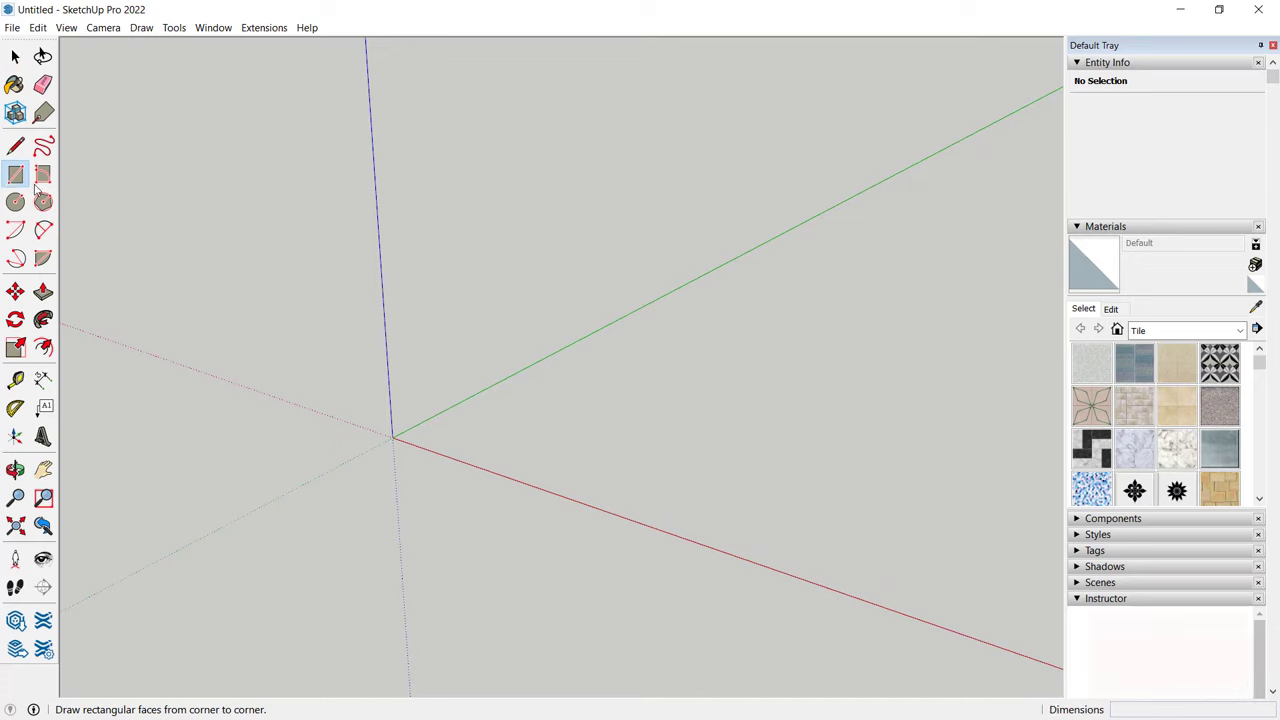
left_click(395, 437)
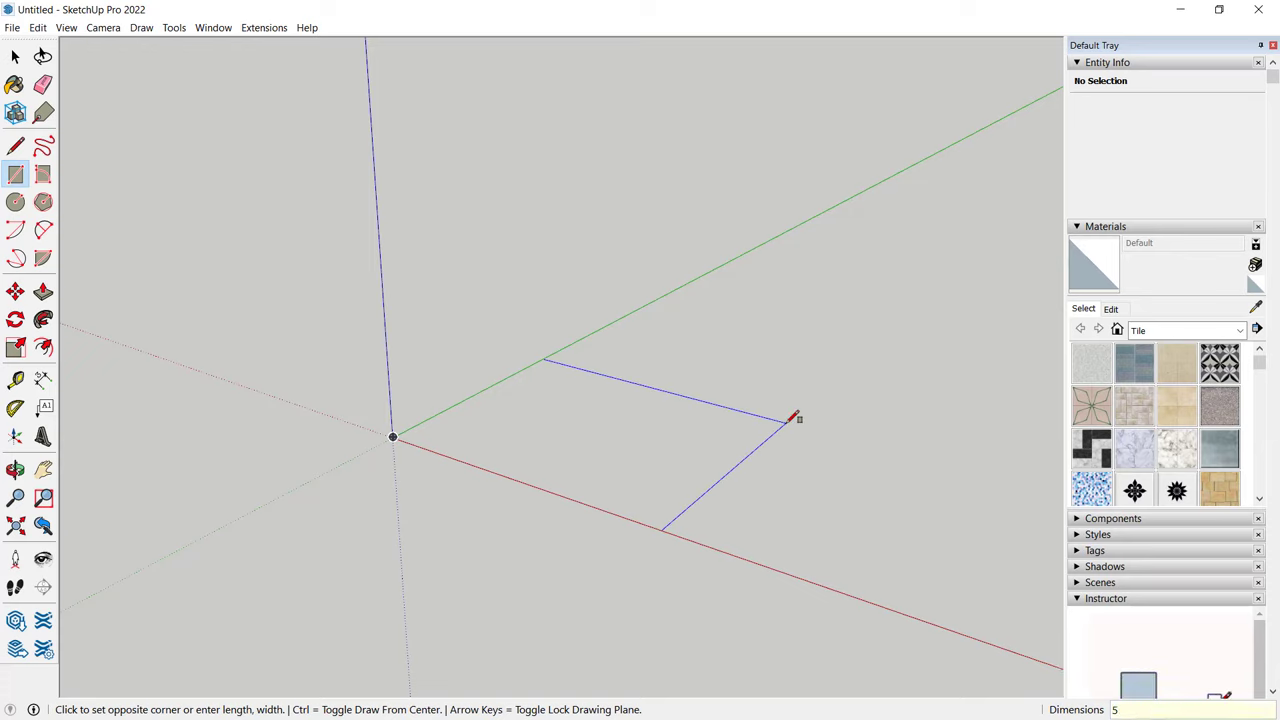
type("000")
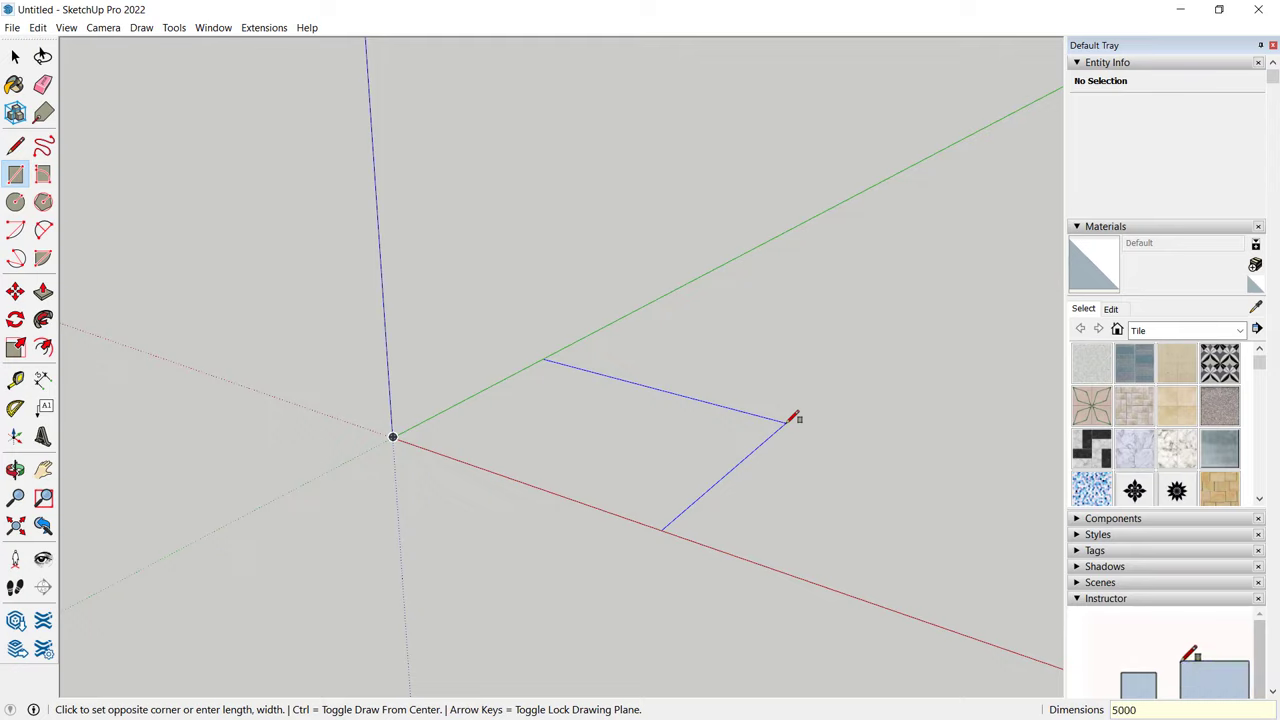
type(",3000")
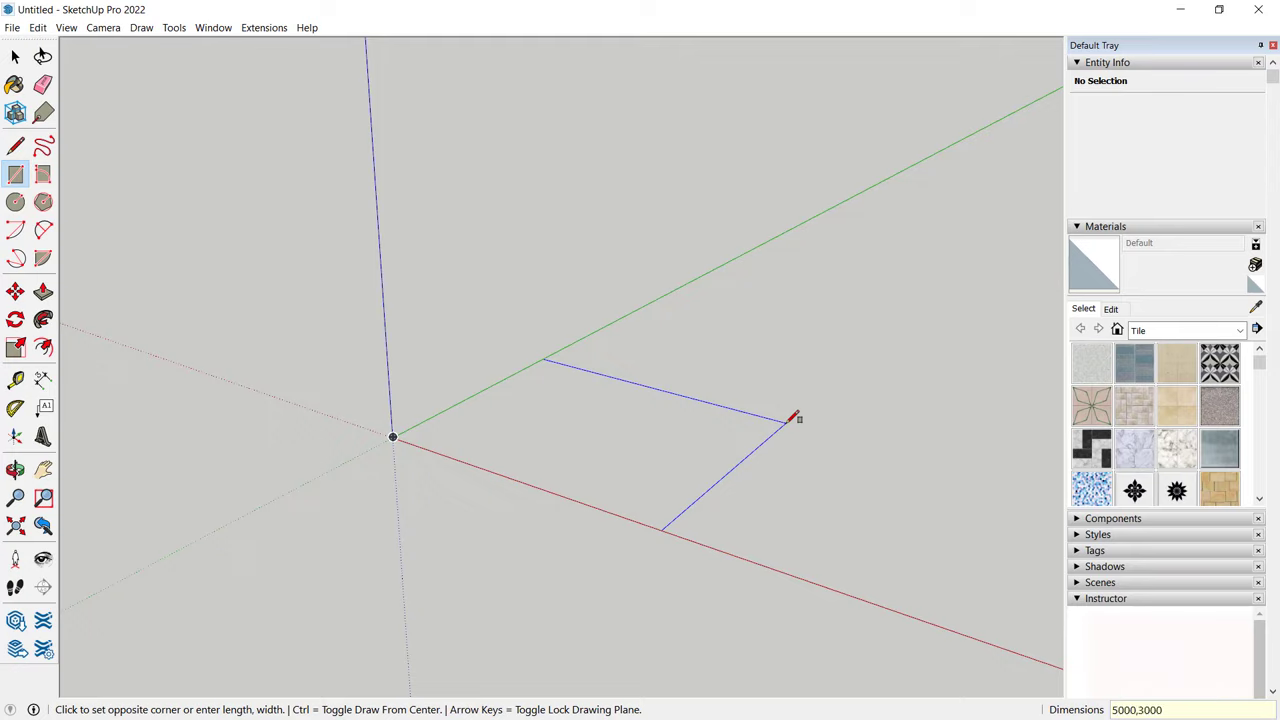
key("Return")
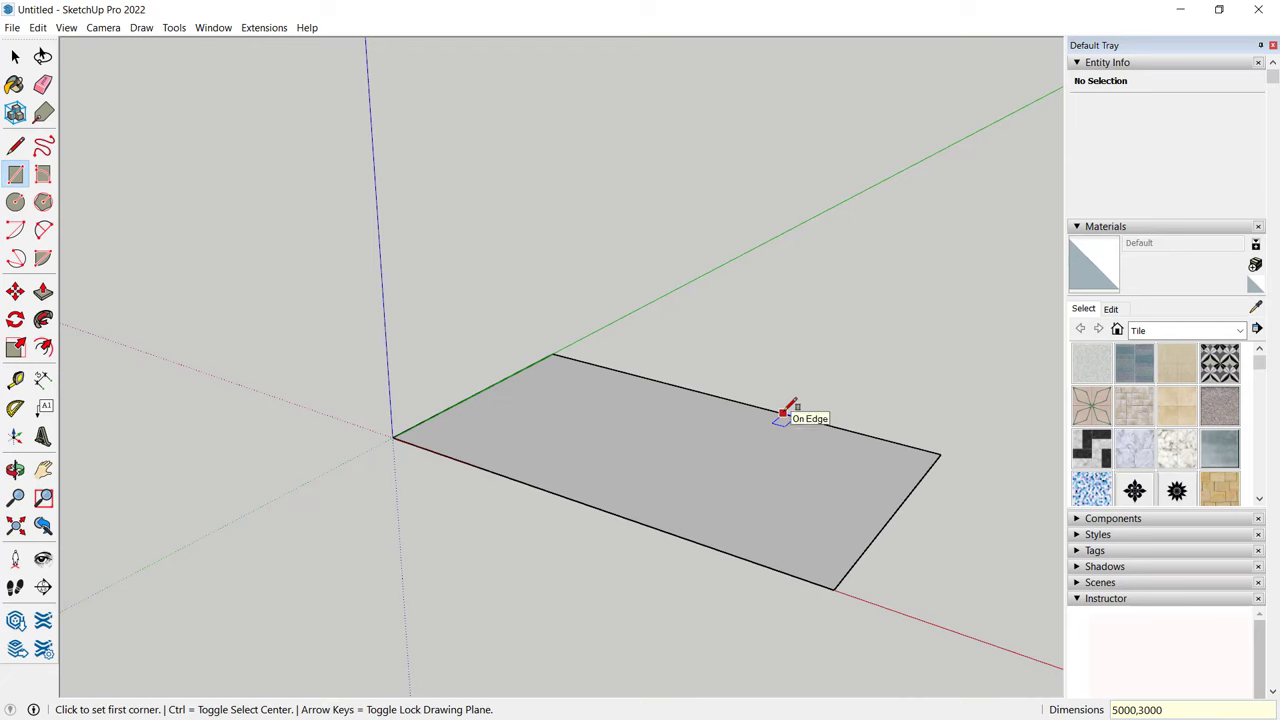
middle_click_drag(789, 409, 716, 328)
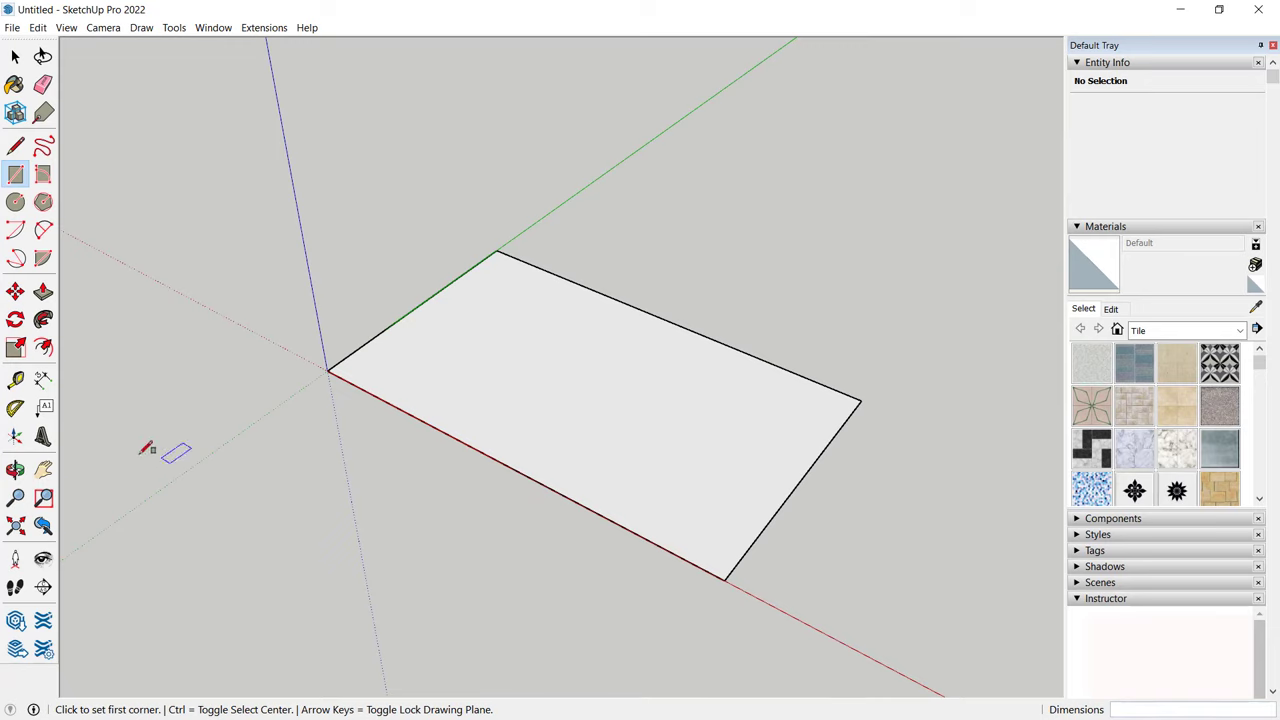
Dimension the rectangle's green side at 3000 mm and red side at 5000 mm
left_click(42, 380)
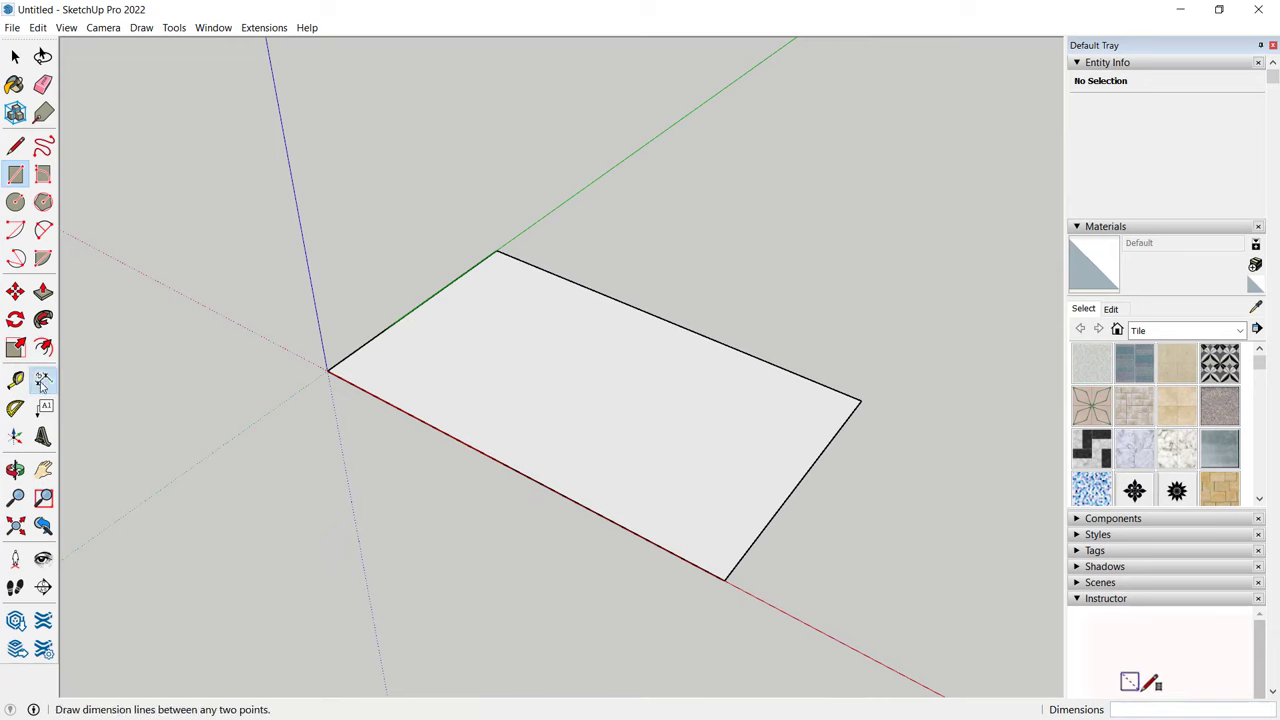
left_click(406, 316)
left_click(372, 300)
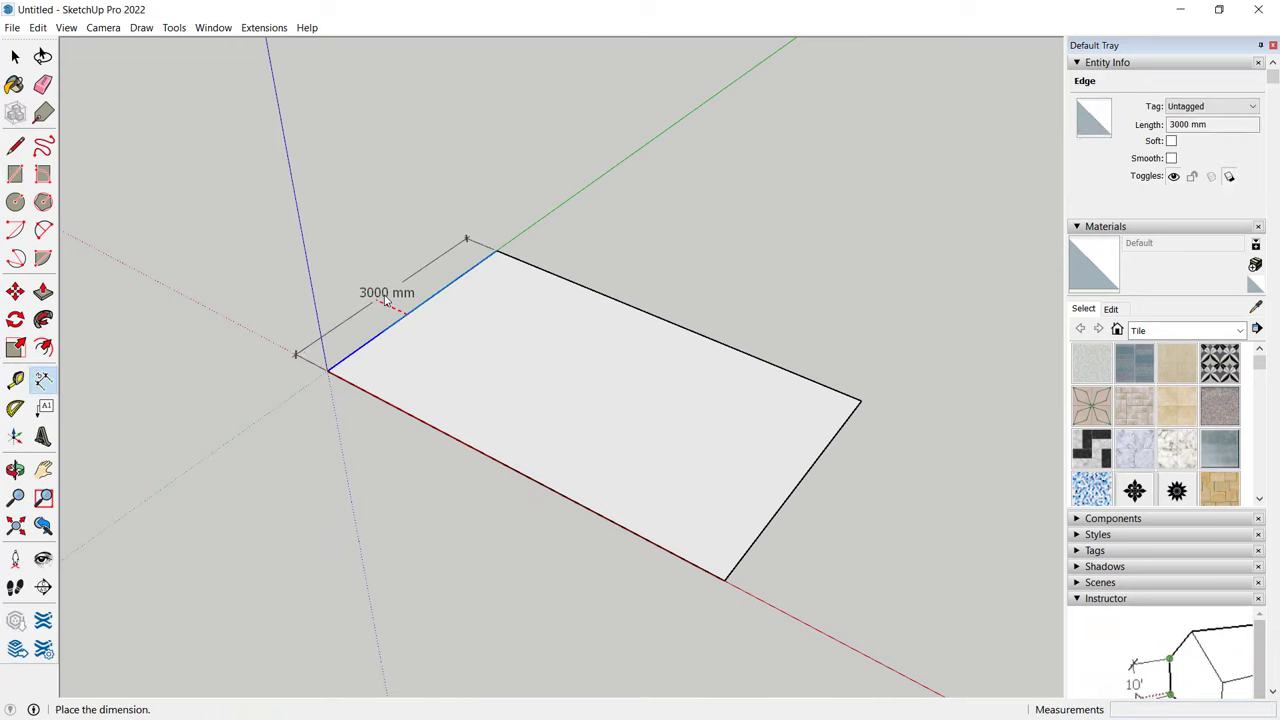
left_click(443, 440)
left_click(423, 460)
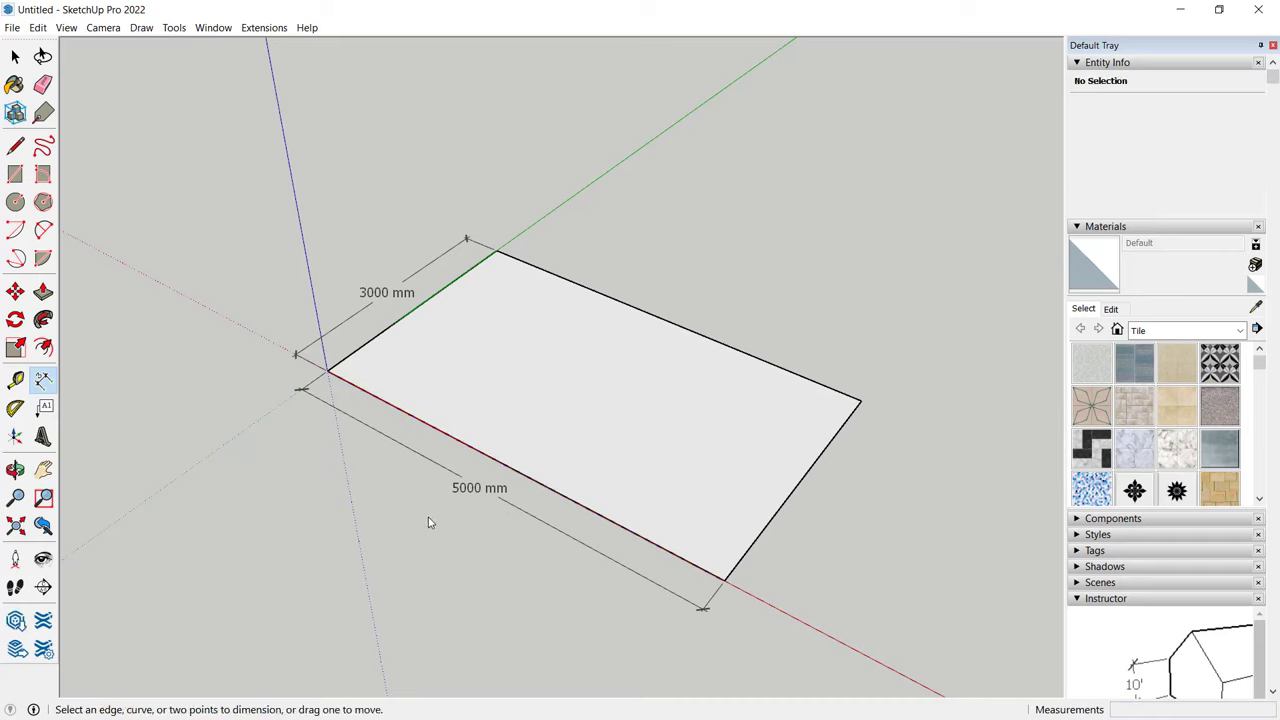
left_click(43, 292)
Push/pull the floor face up 100 mm to form the slab
left_click(597, 402)
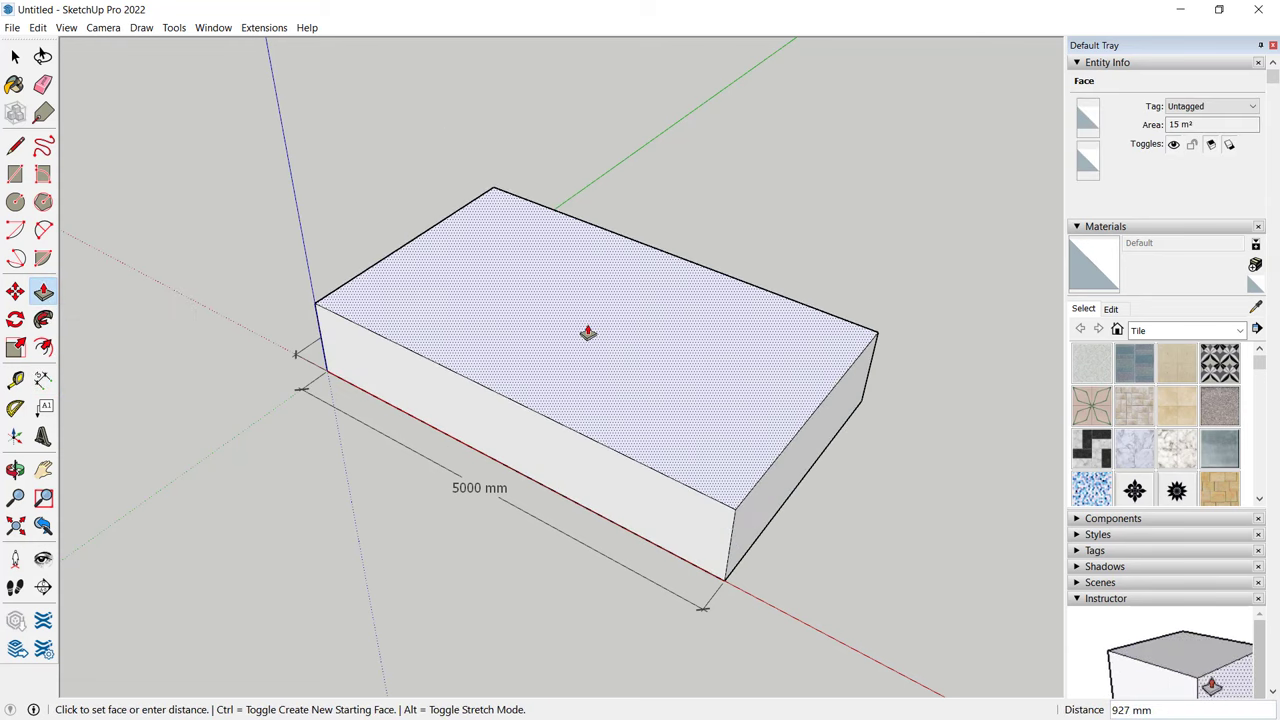
type("100")
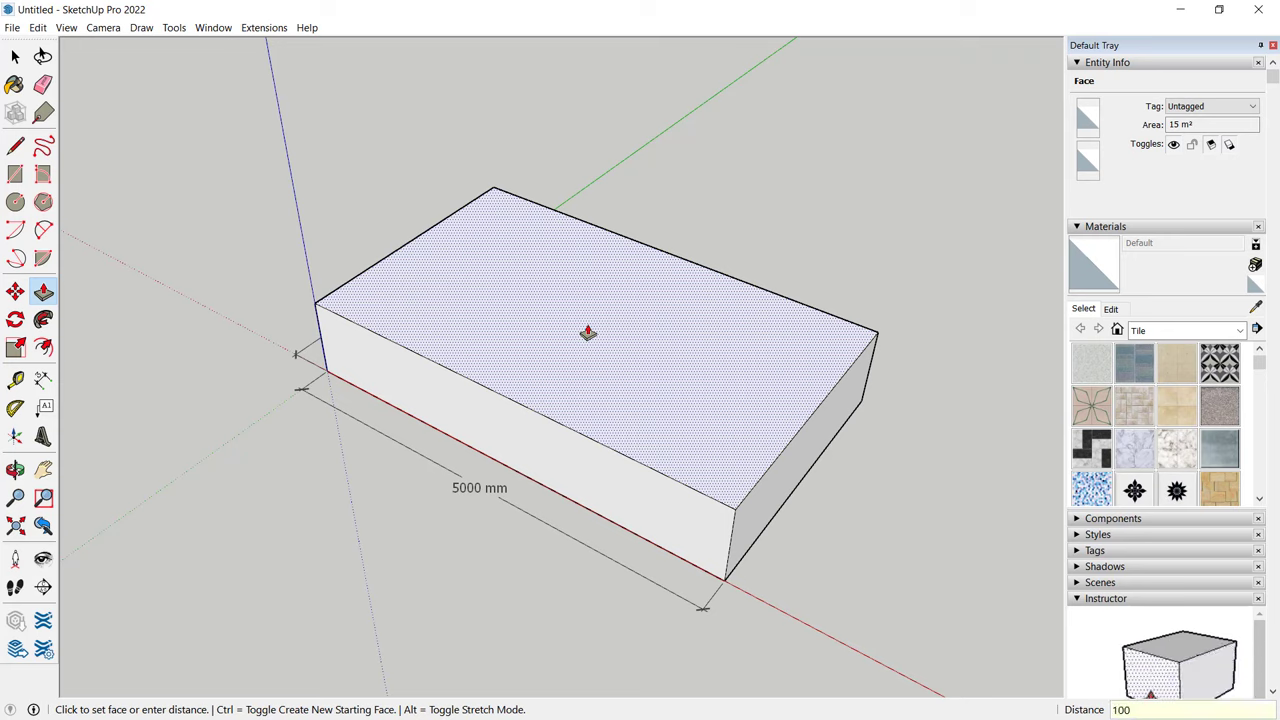
key("Return")
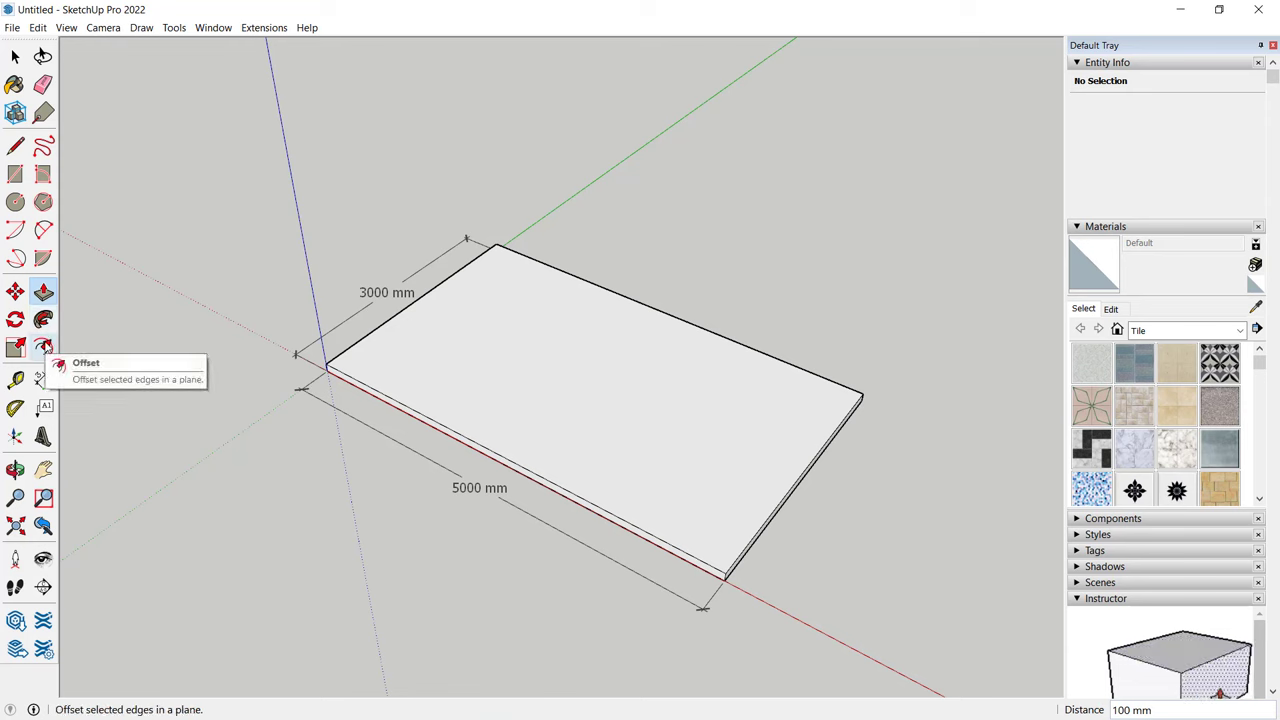
Offset an inner outline 150 mm in from the slab's top edges
left_click(43, 347)
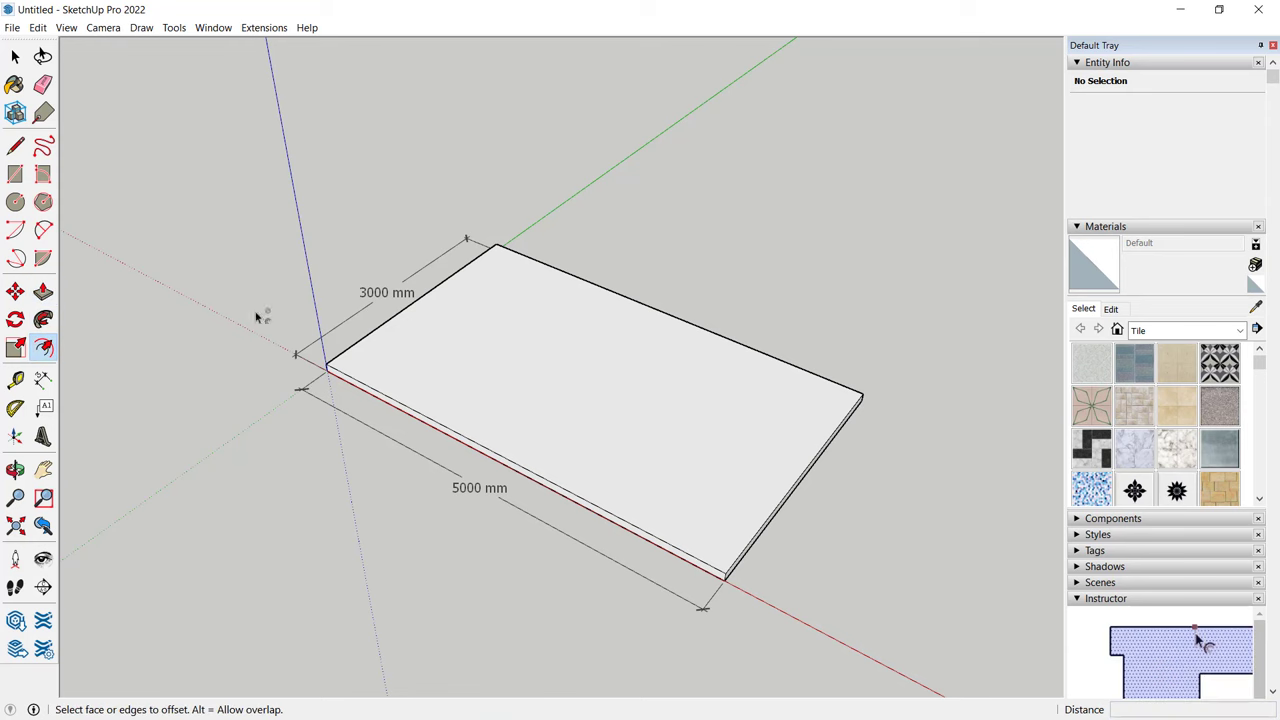
left_click(555, 367)
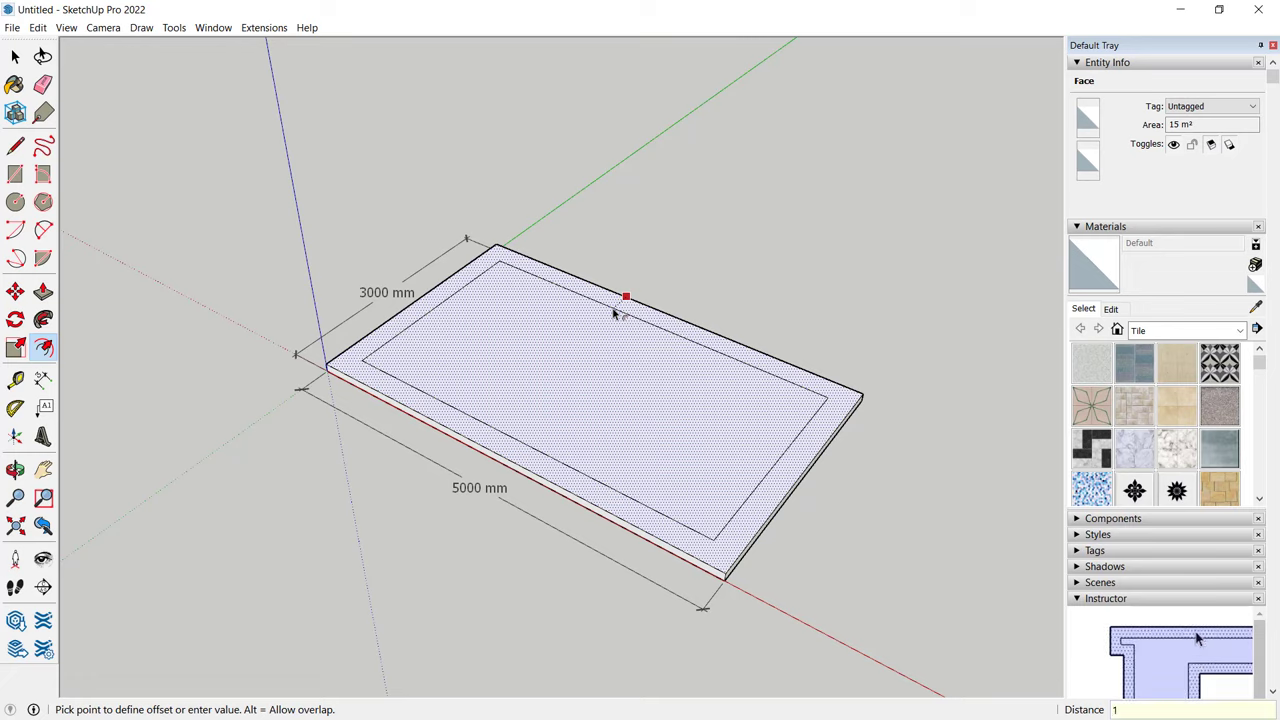
left_click(614, 313)
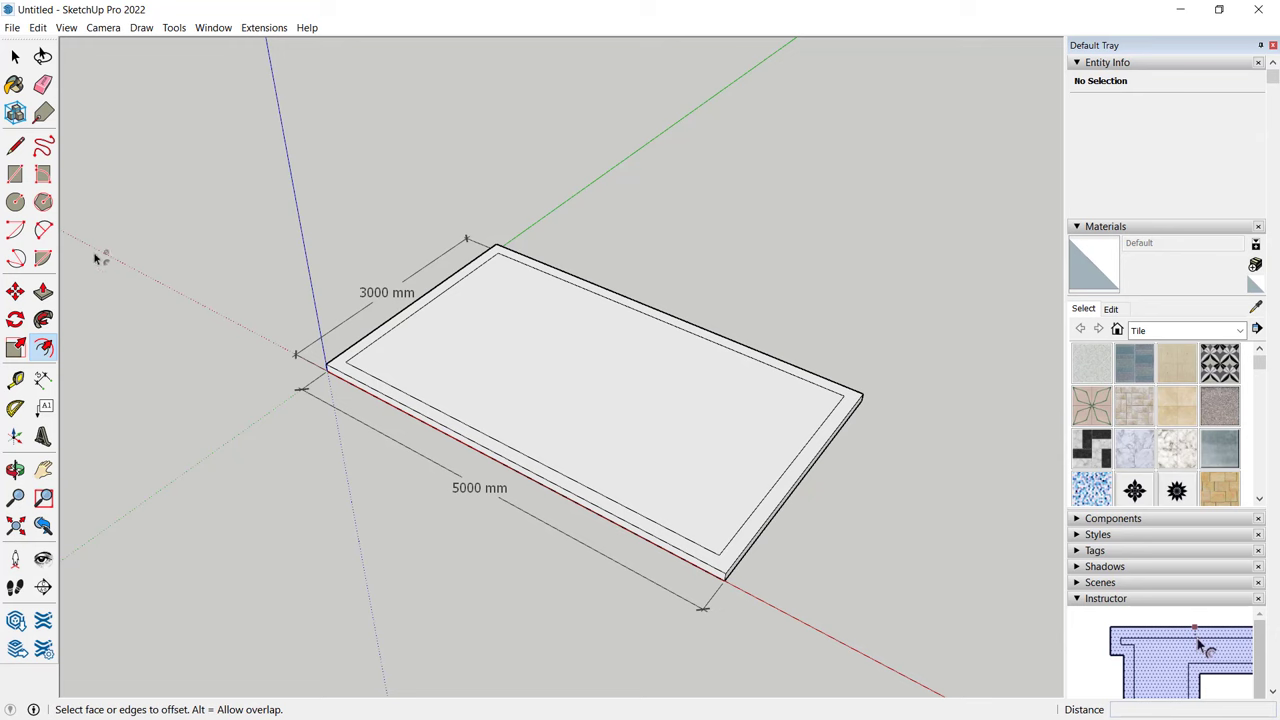
left_click(43, 291)
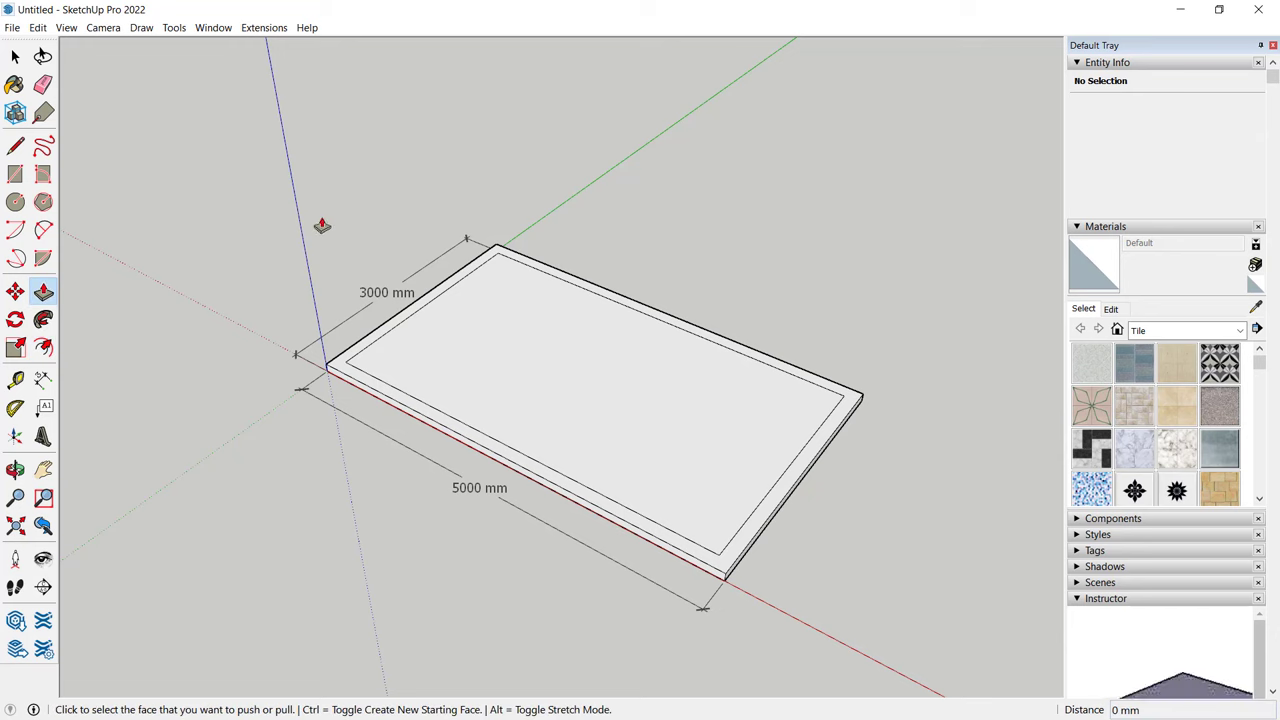
Raise the 150 mm outer border strip 2500 mm to form the walls
left_click(443, 290)
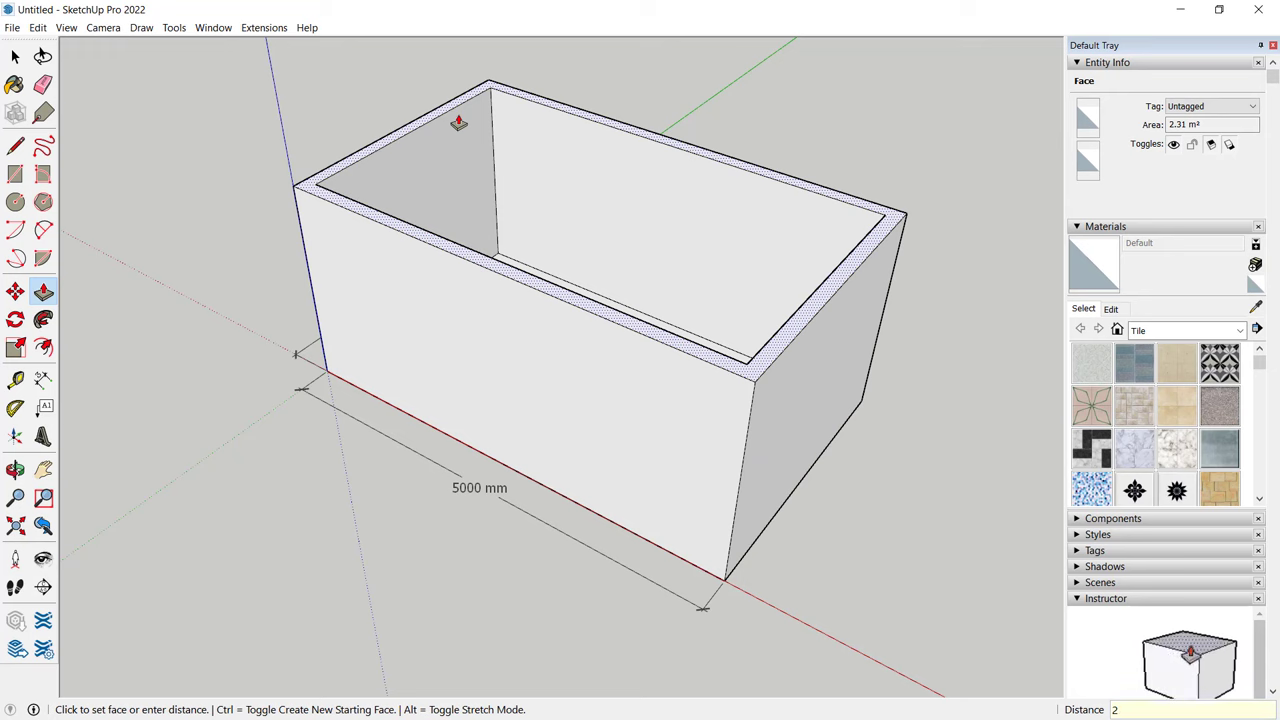
key("Return")
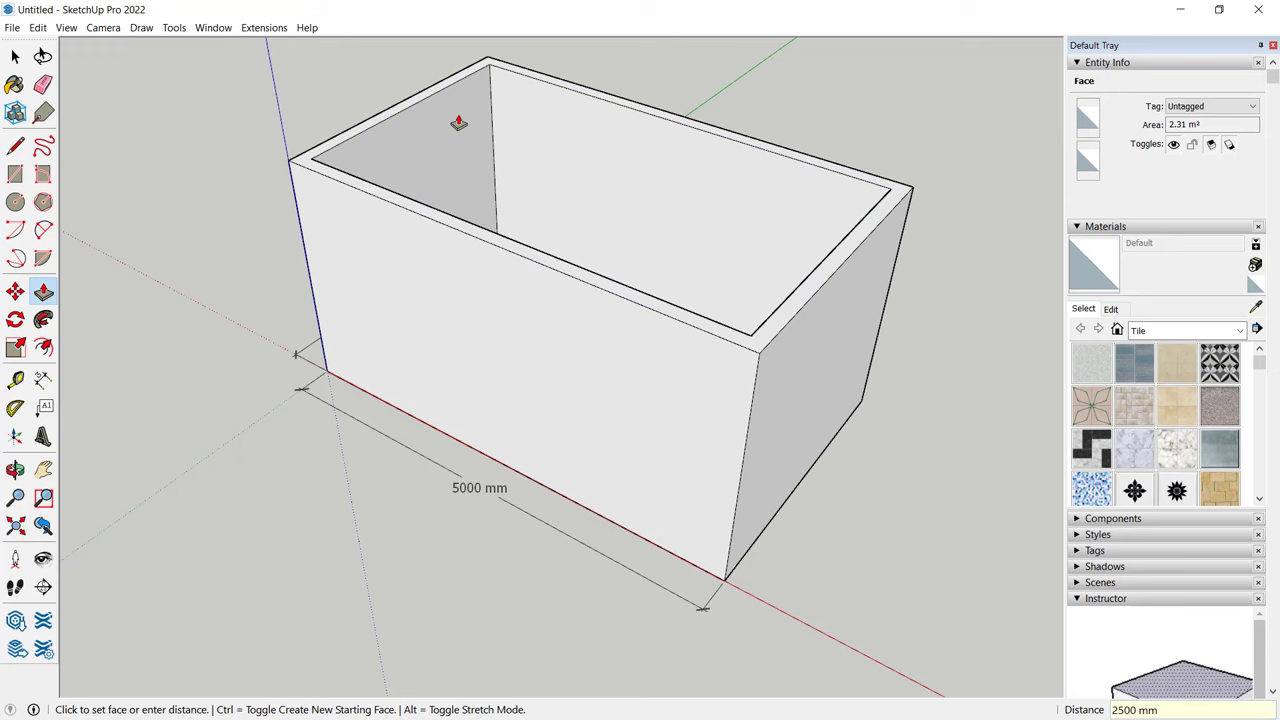
middle_click_drag(603, 231, 840, 174)
middle_click_drag(307, 220, 592, 239)
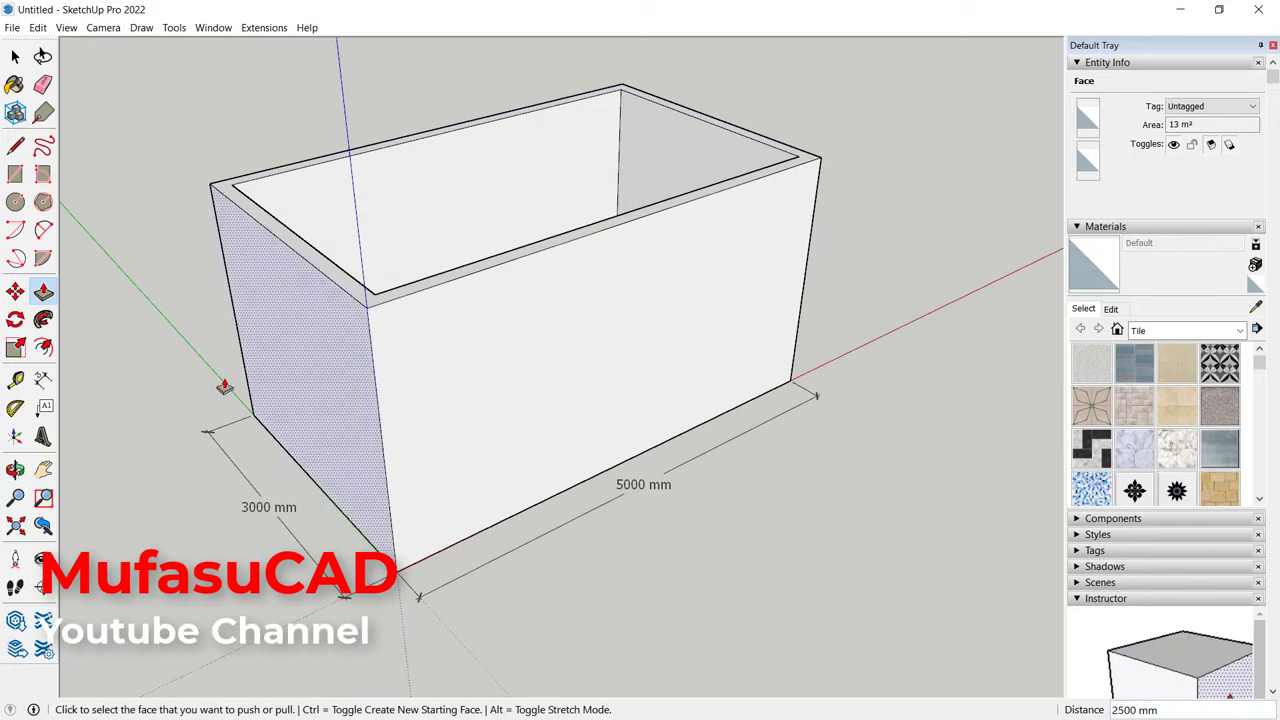
Draw a door-sized rectangle on the front wall's left end and push it 150 mm through
left_click(22, 176)
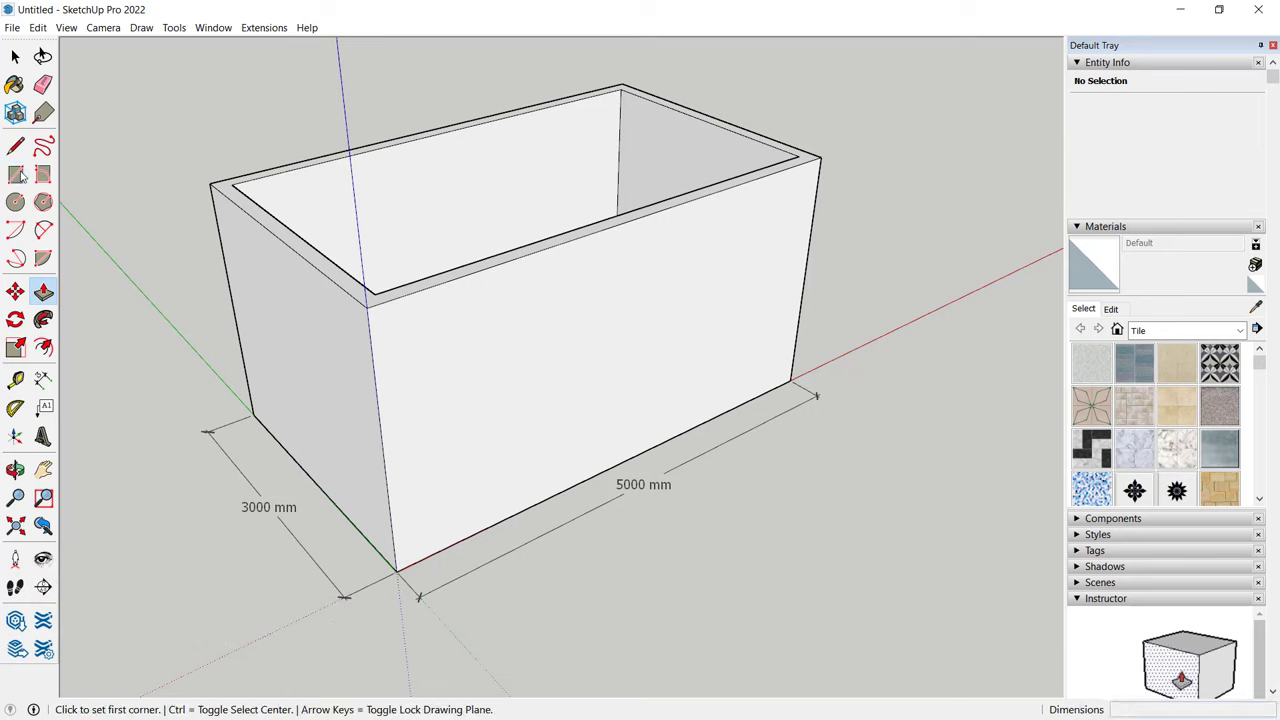
left_click(398, 296)
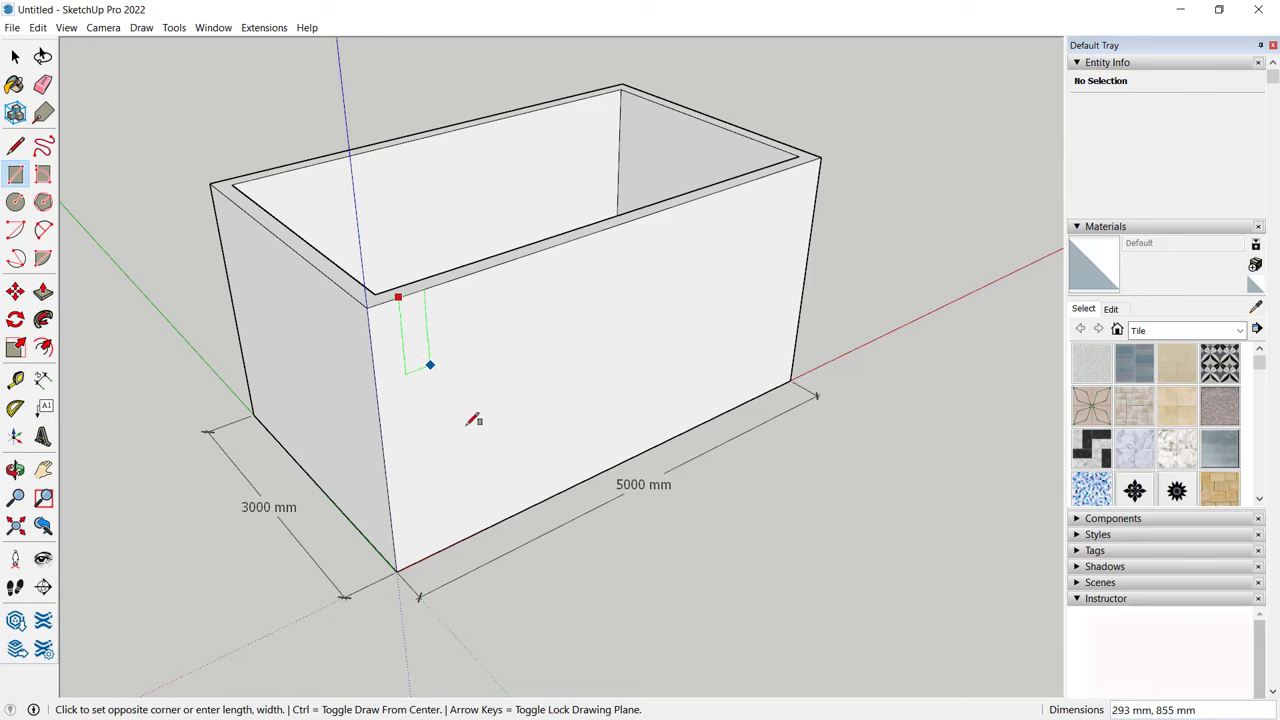
left_click(530, 472)
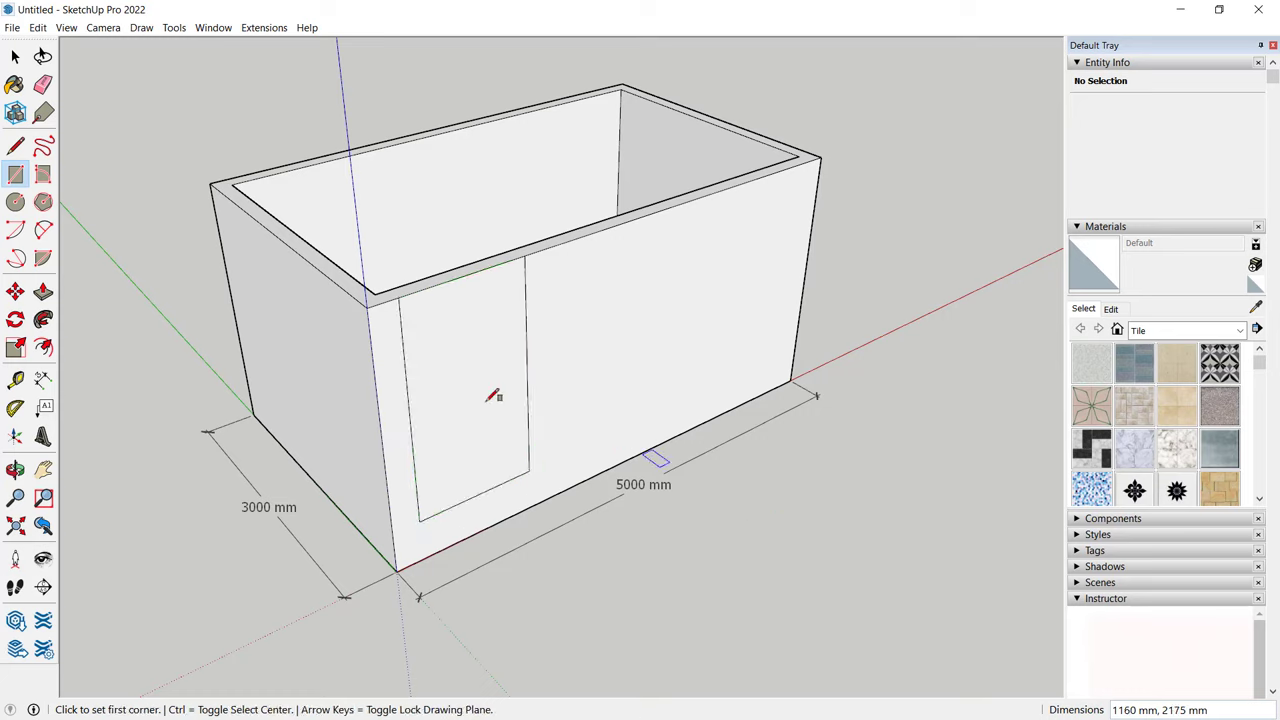
left_click(43, 291)
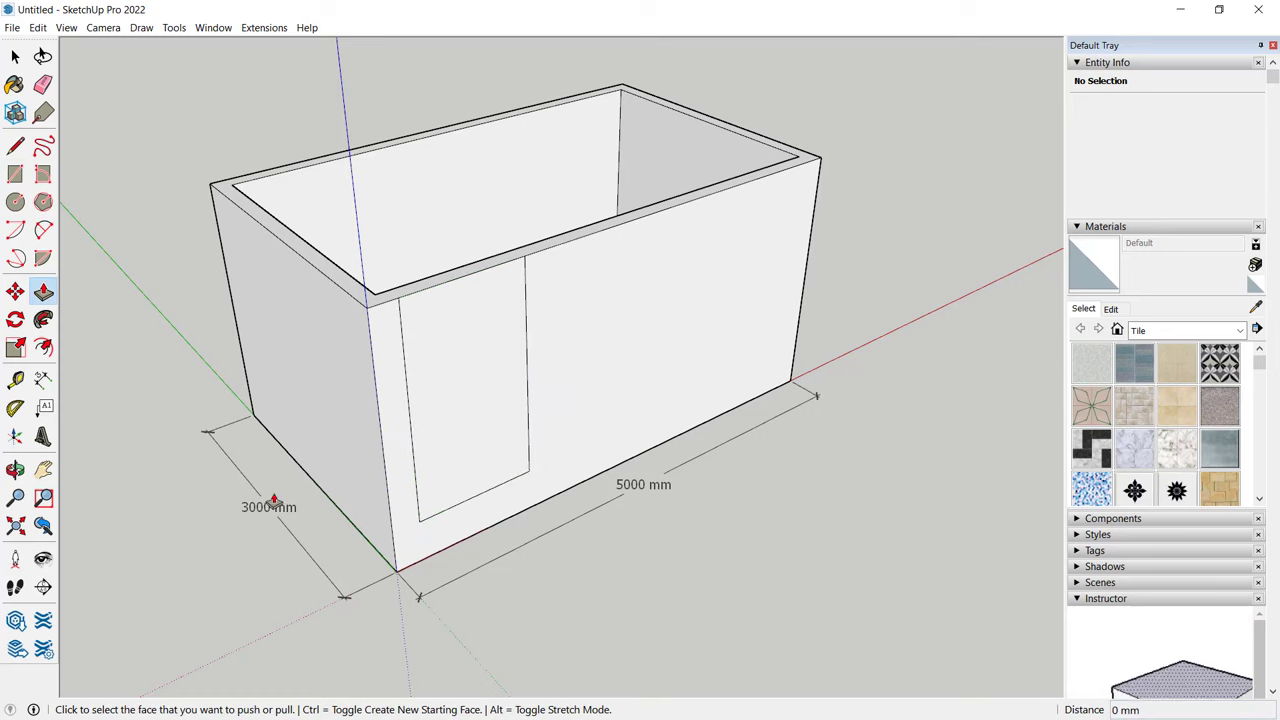
left_click(464, 408)
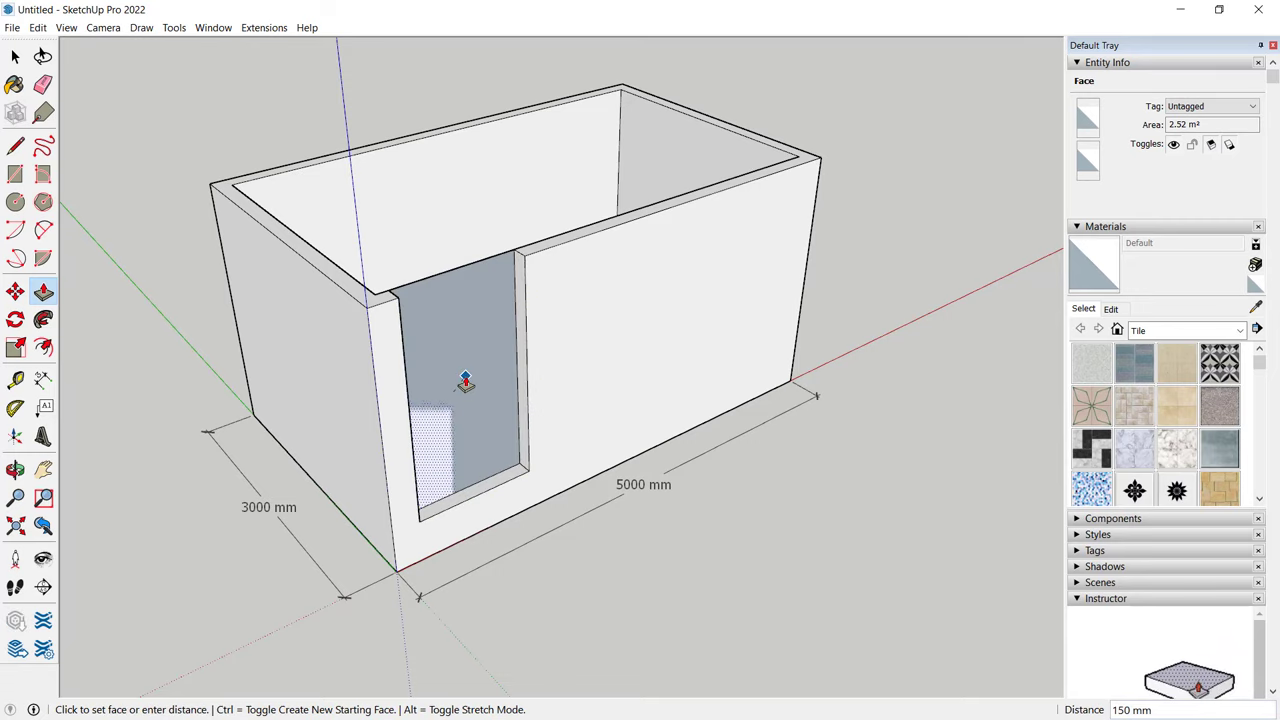
left_click(465, 383)
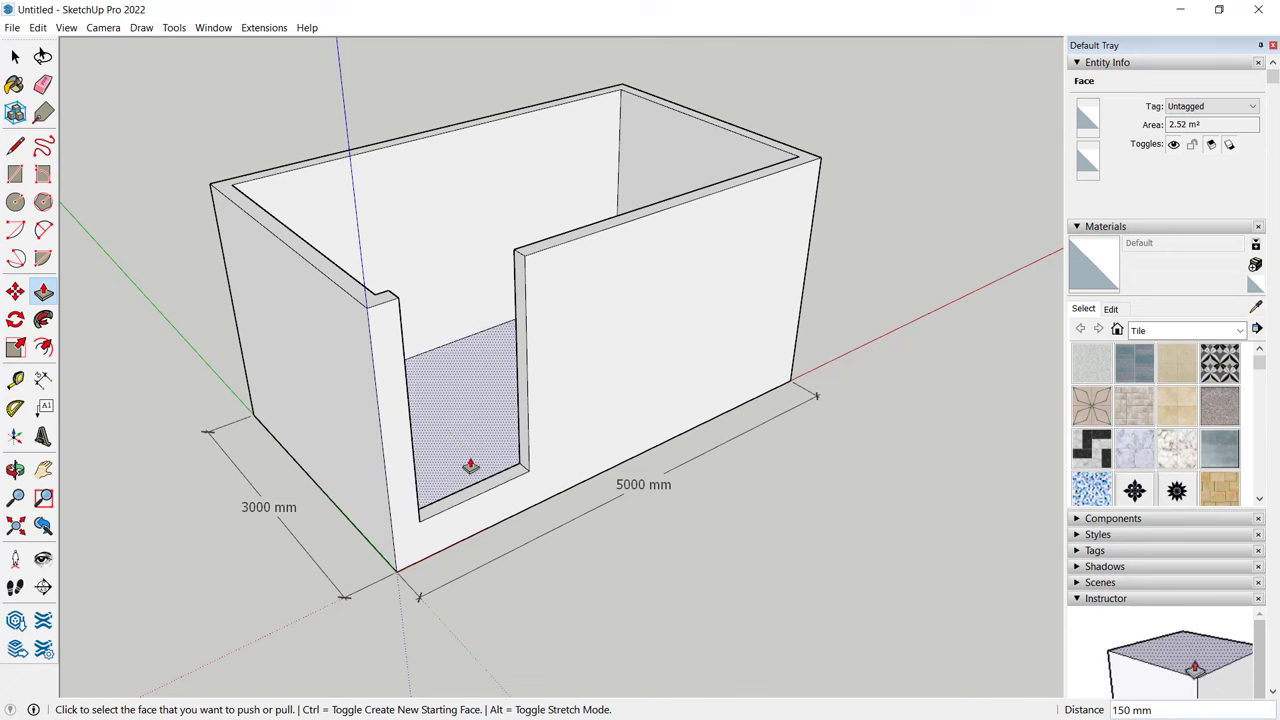
mouse_move(605, 451)
middle_mouse_down()
mouse_move(643, 434)
mouse_move(491, 429)
mouse_move(566, 414)
mouse_move(583, 404)
mouse_move(577, 380)
middle_mouse_up()
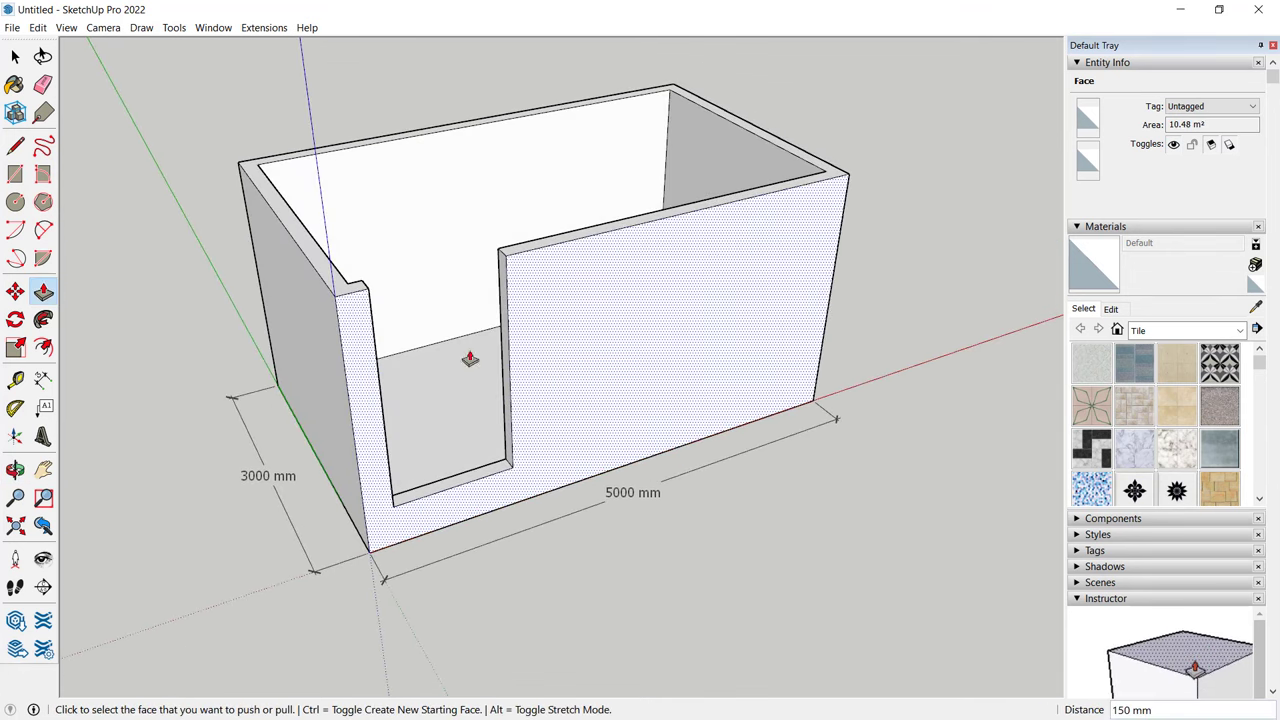
Draw a wide window rectangle right of the doorway and push it 150 mm through the wall
left_click(15, 174)
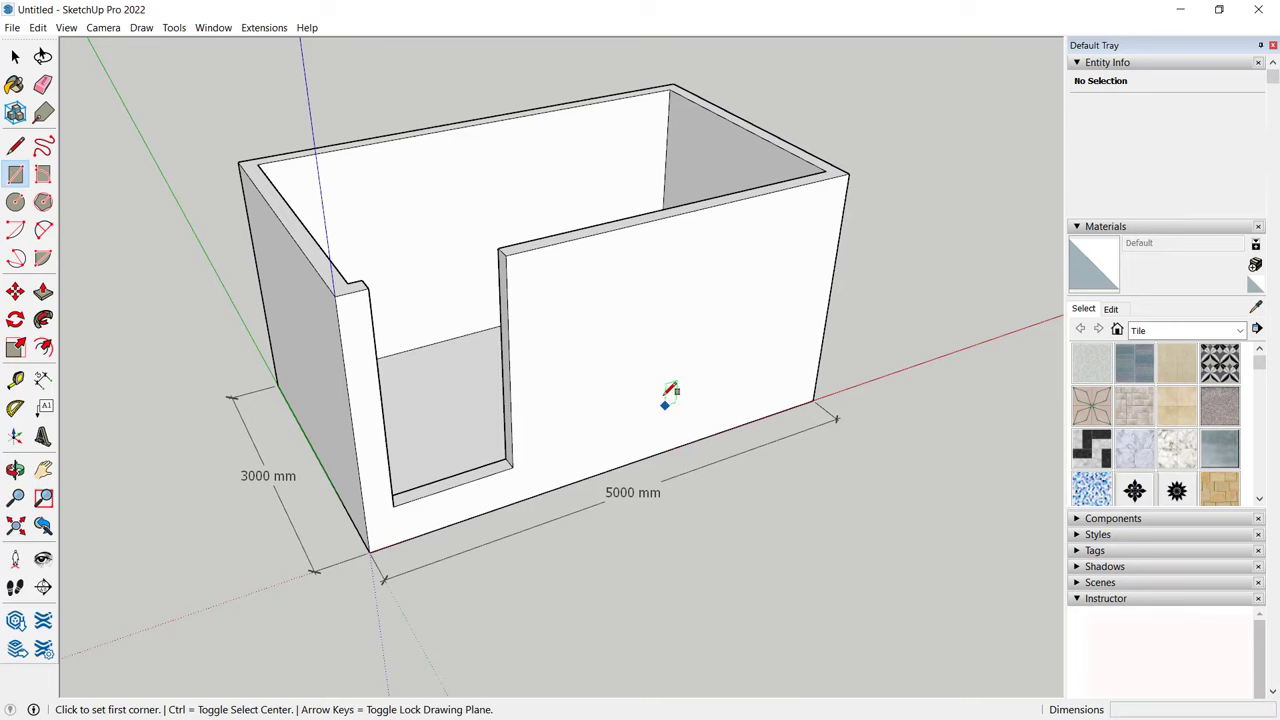
left_click(566, 286)
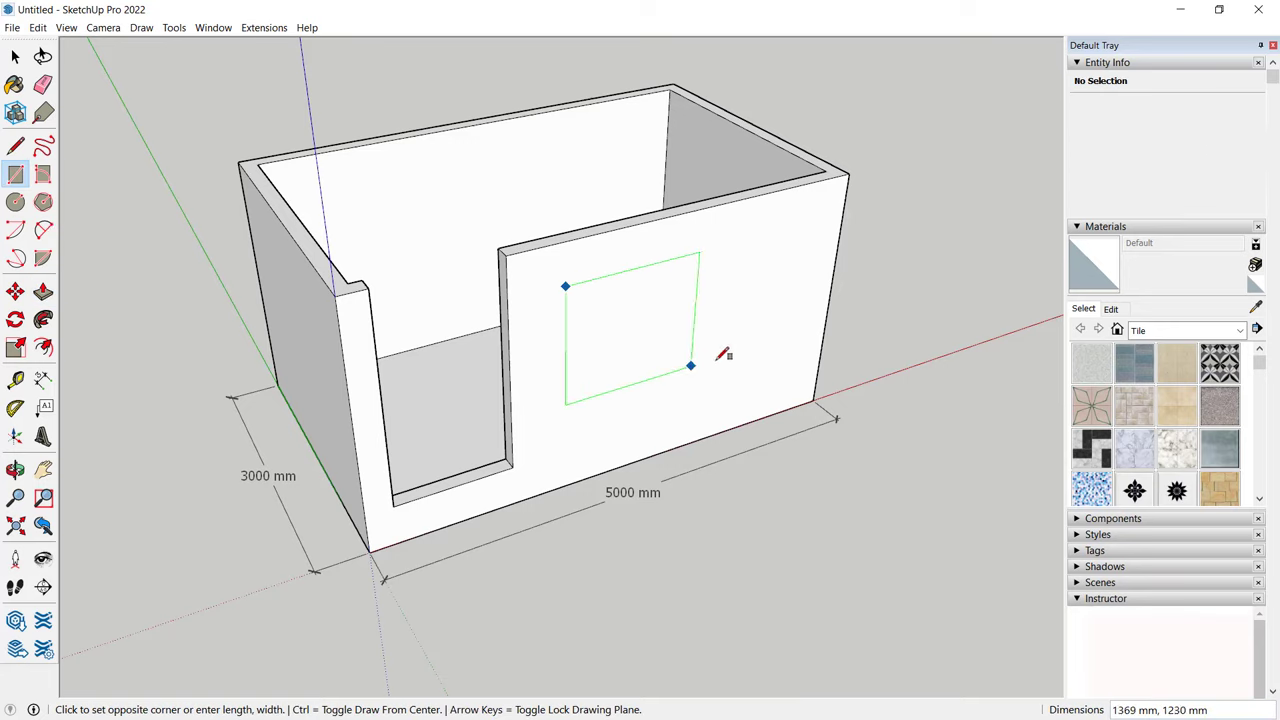
left_click(776, 343)
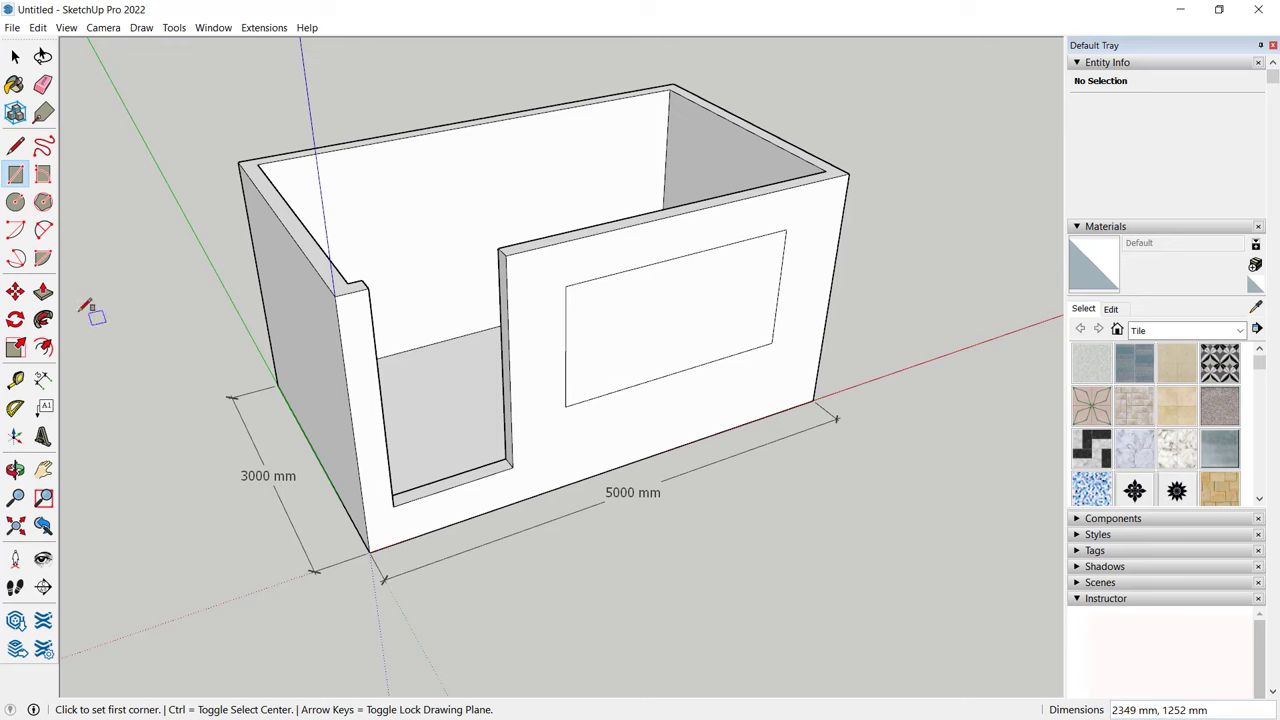
left_click(43, 291)
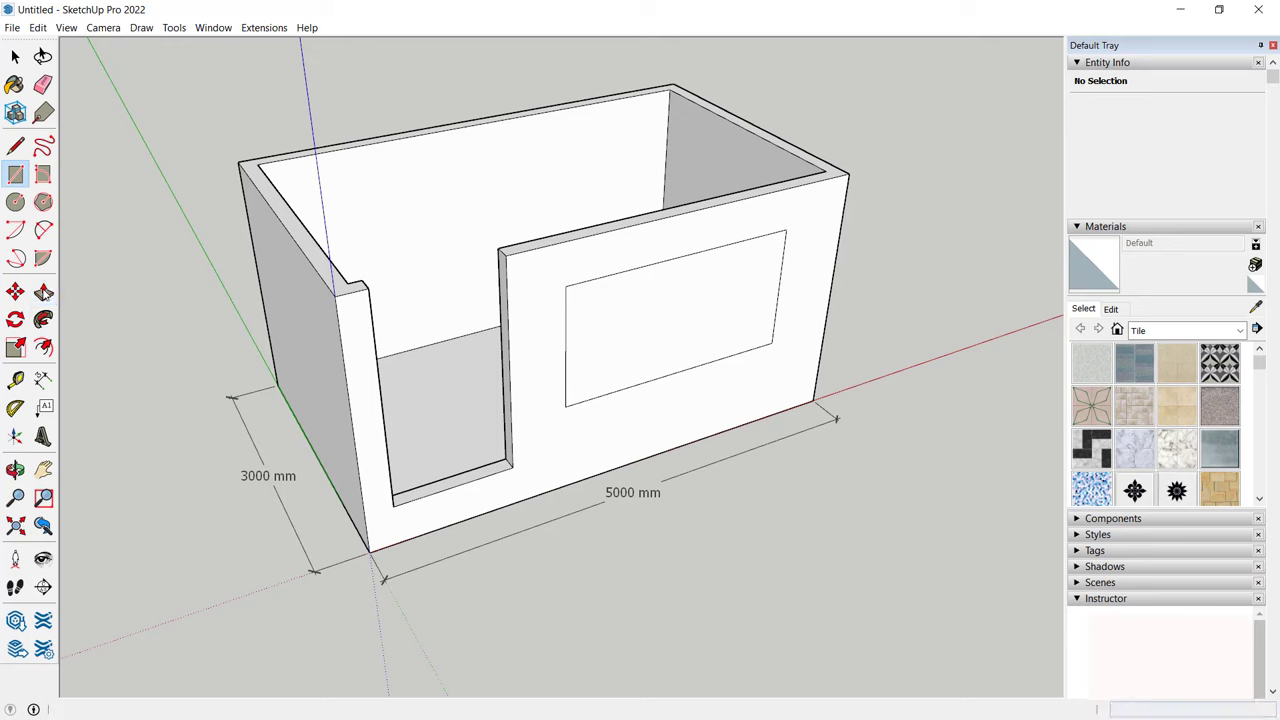
left_click(627, 358)
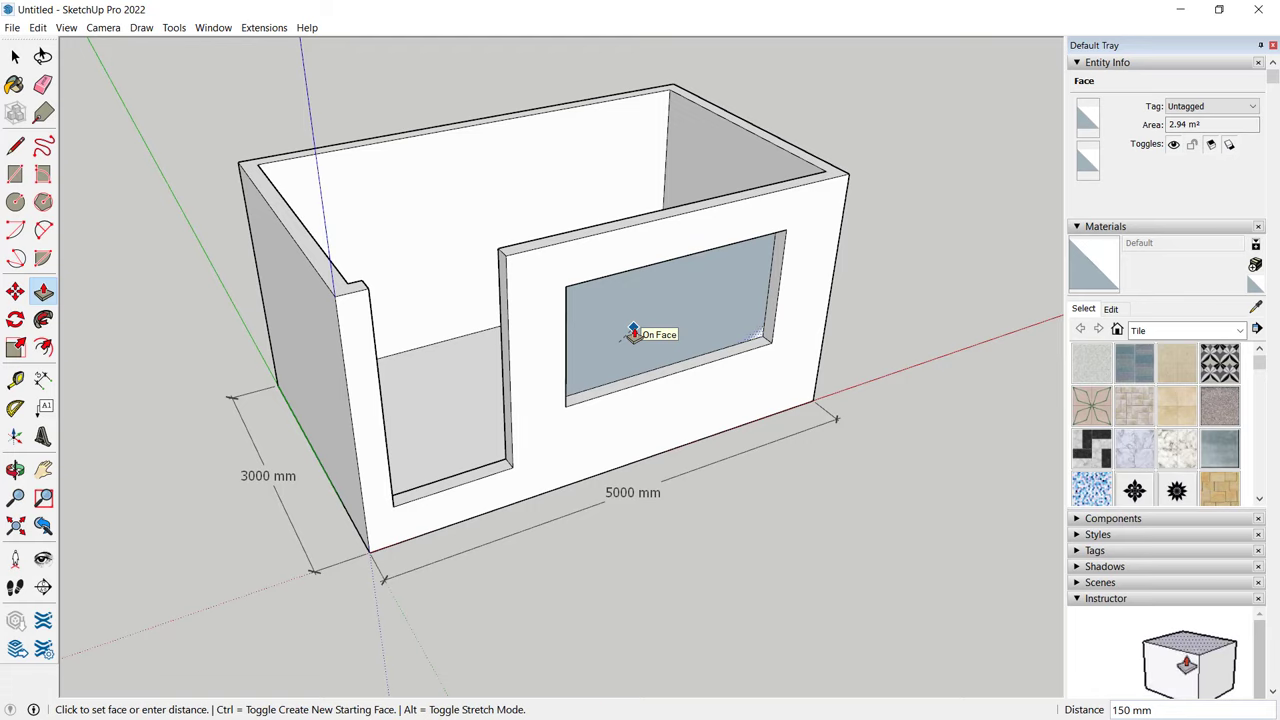
left_click(614, 380)
middle_click_drag(614, 380, 480, 395)
left_click(17, 57)
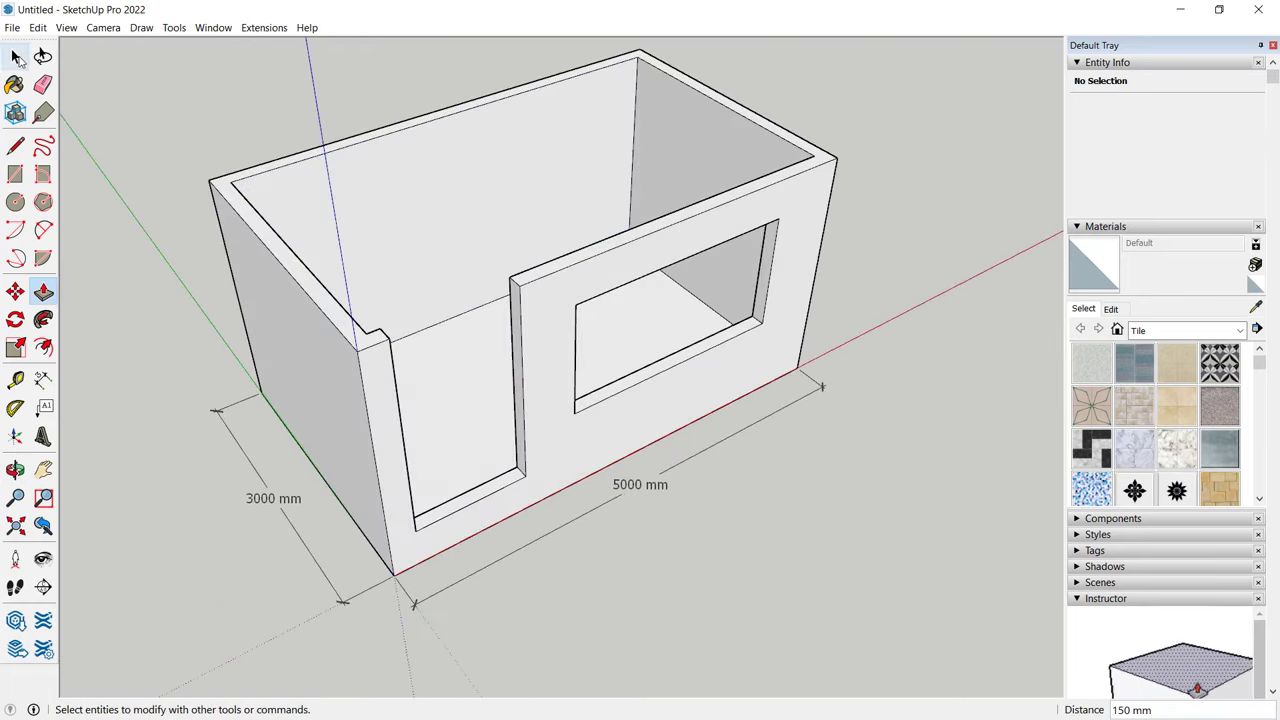
key("p")
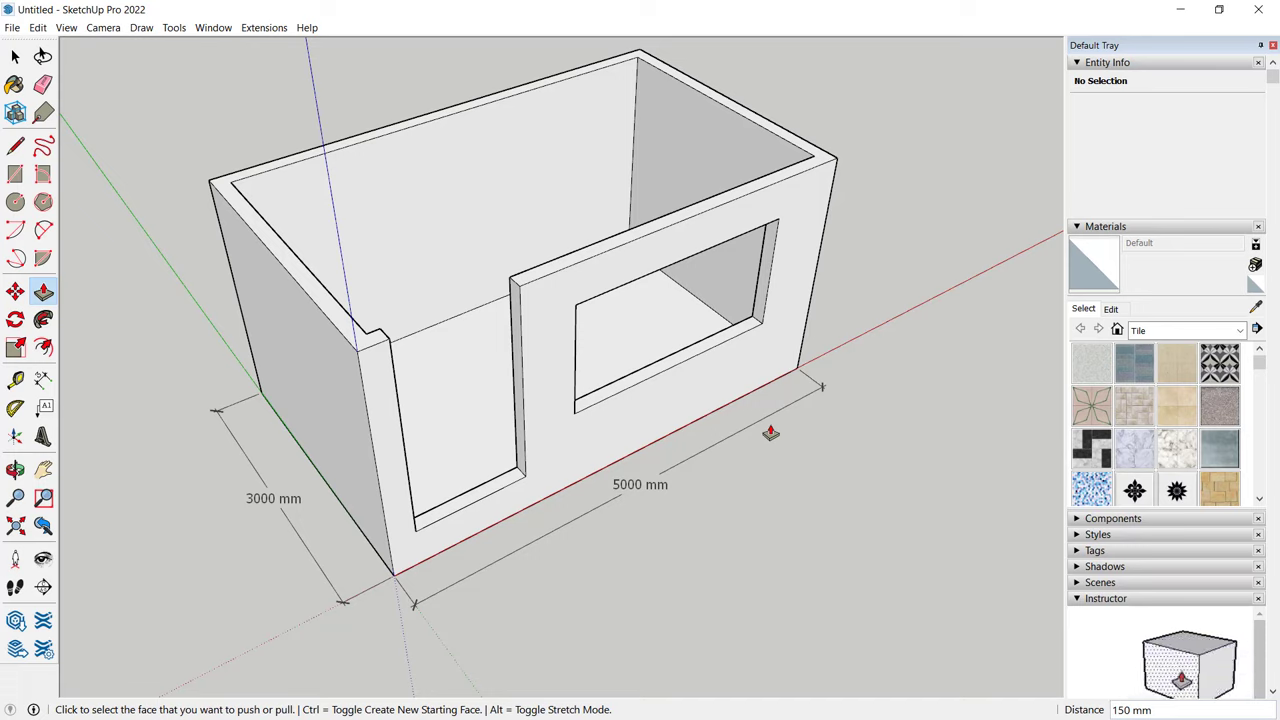
key("space")
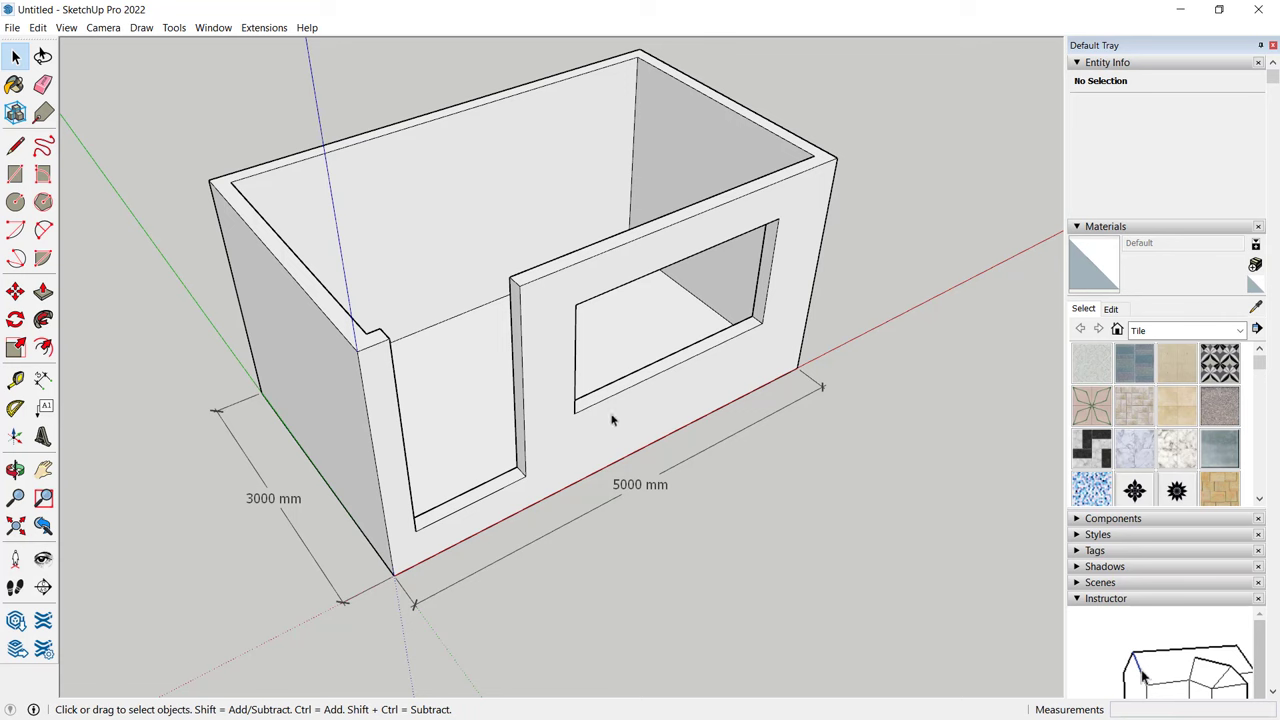
Select all connected walls and slab and make them one 6.46 m³ group
triple_click(558, 377)
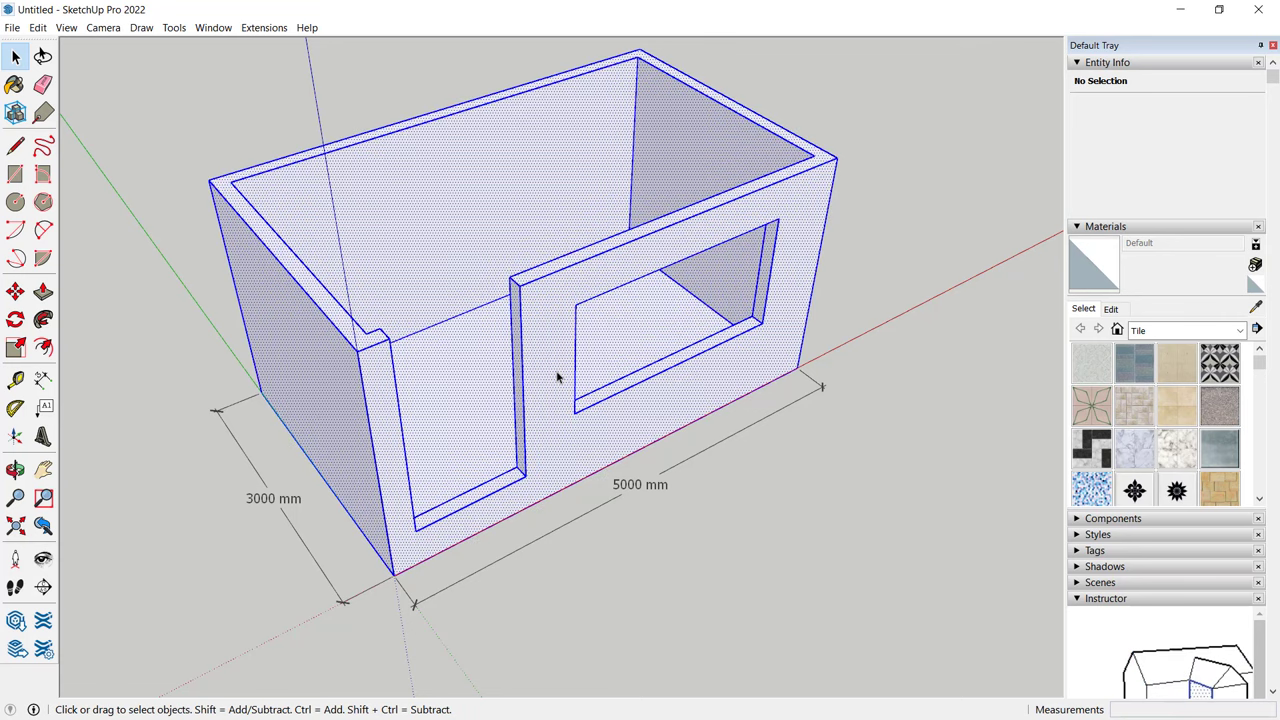
right_click(558, 348)
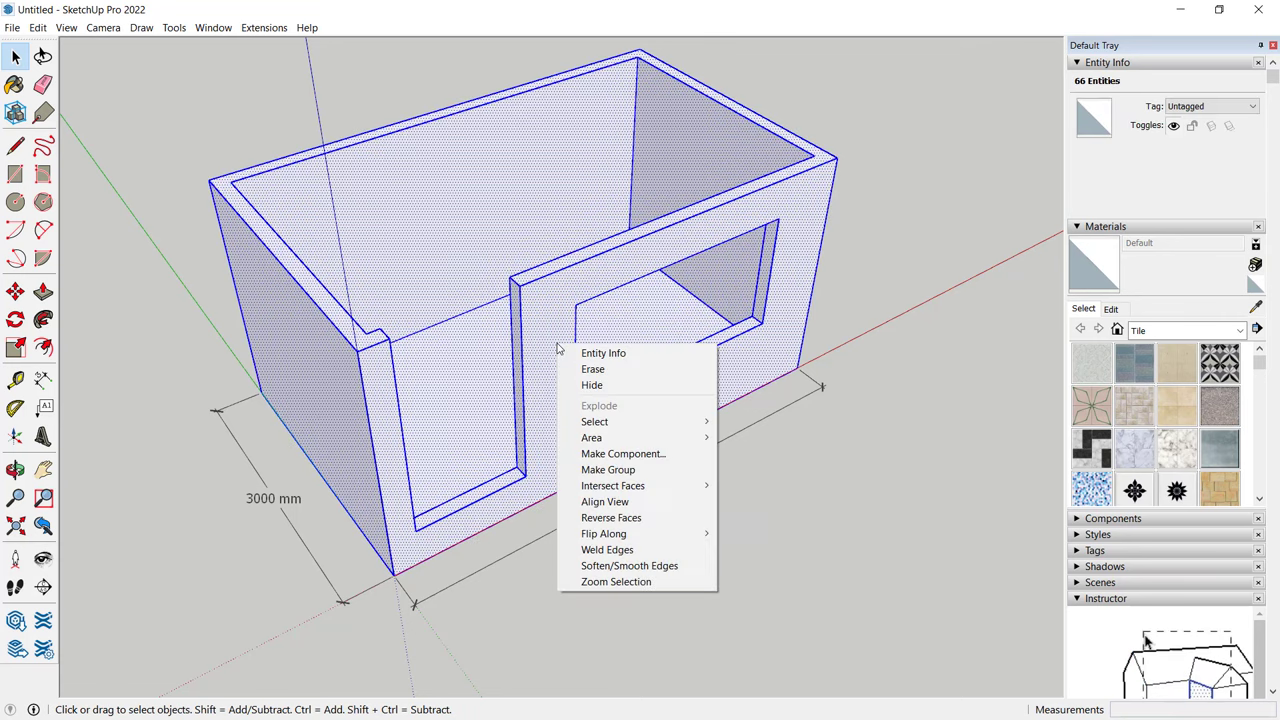
left_click(628, 477)
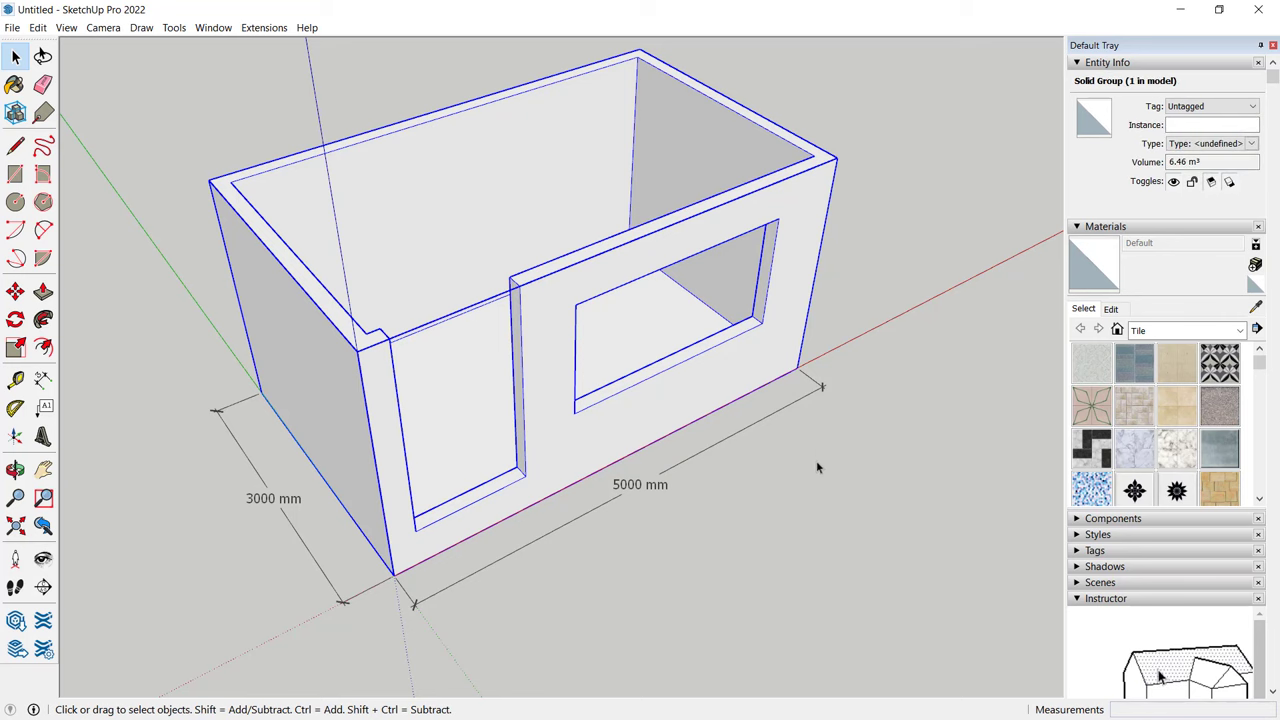
left_click(817, 467)
middle_click_drag(663, 463, 642, 413)
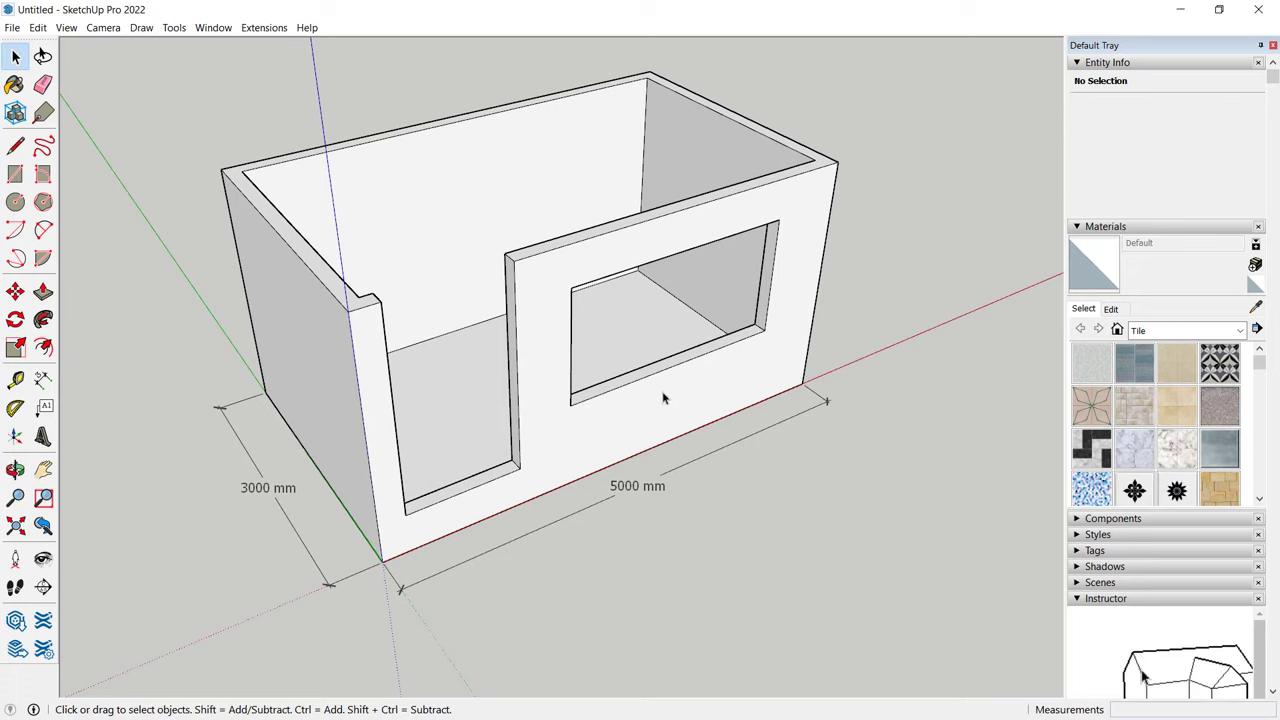
Search 3D Warehouse for 'door' and load the wooden Origin door into the model
left_click(15, 621)
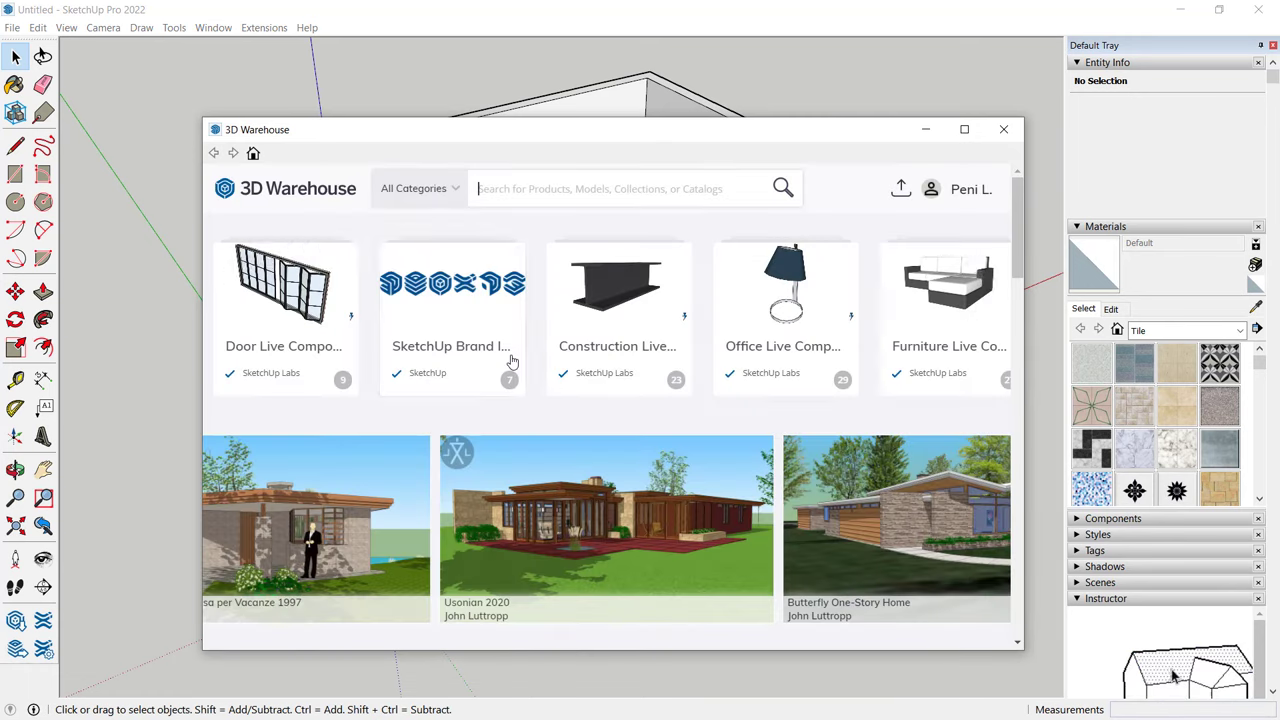
left_click(604, 192)
type("c")
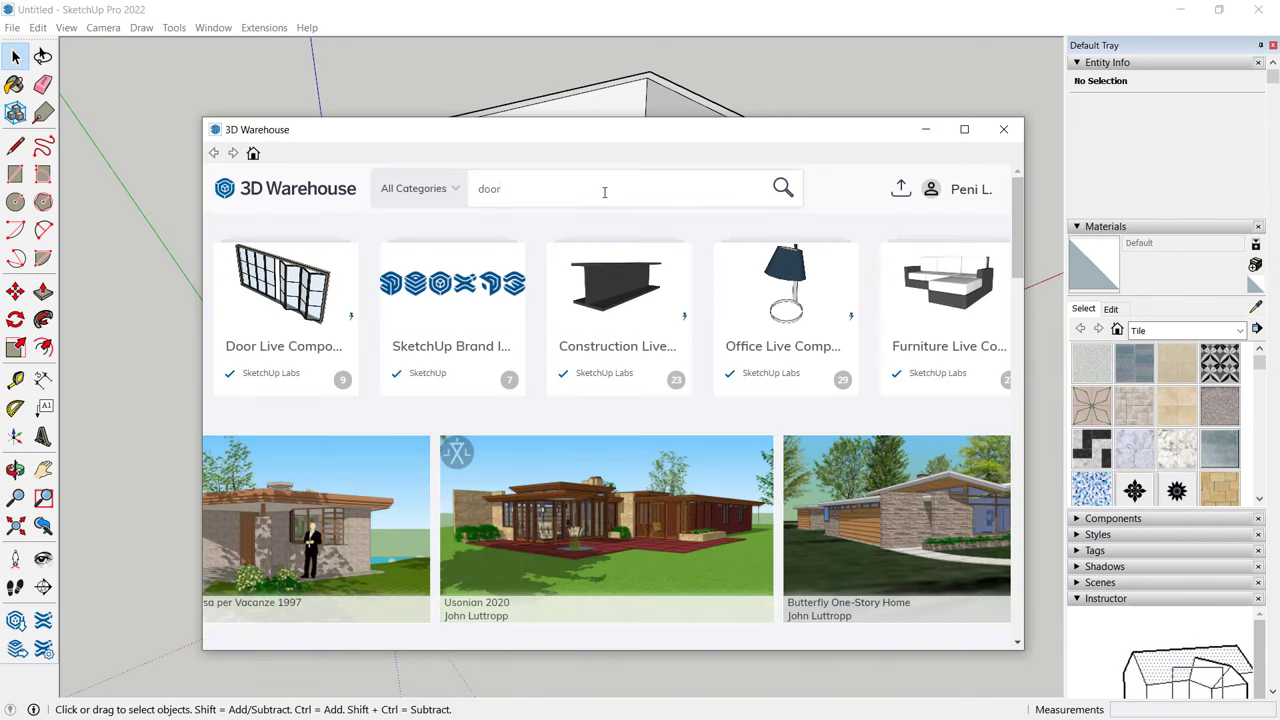
key("Return")
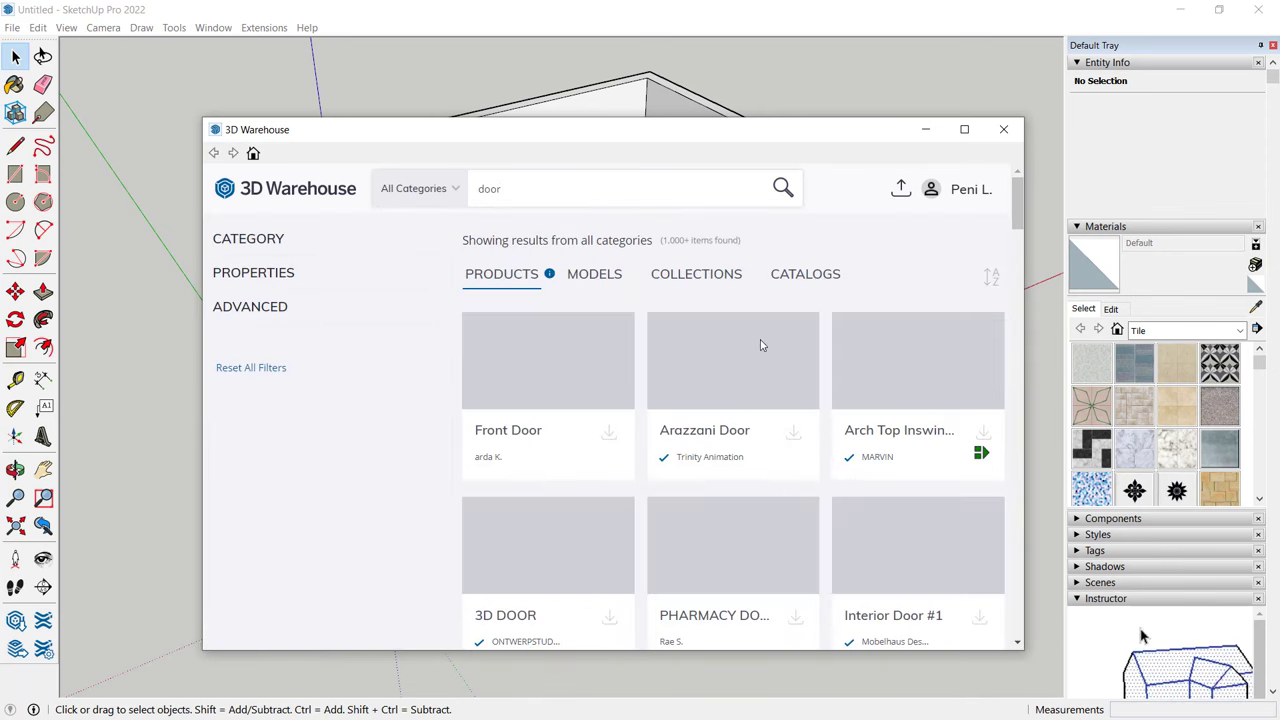
scroll(762, 345, "down", 1)
scroll(762, 347, "down", 6)
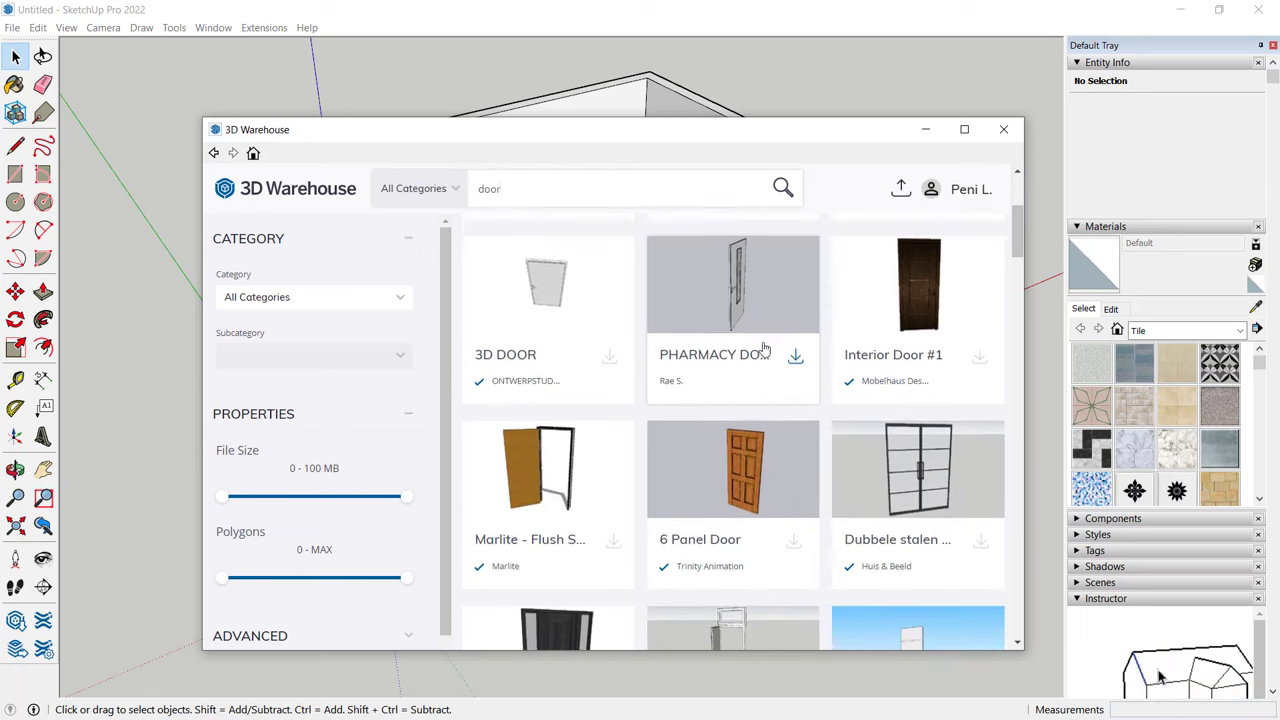
scroll(764, 347, "down", 2)
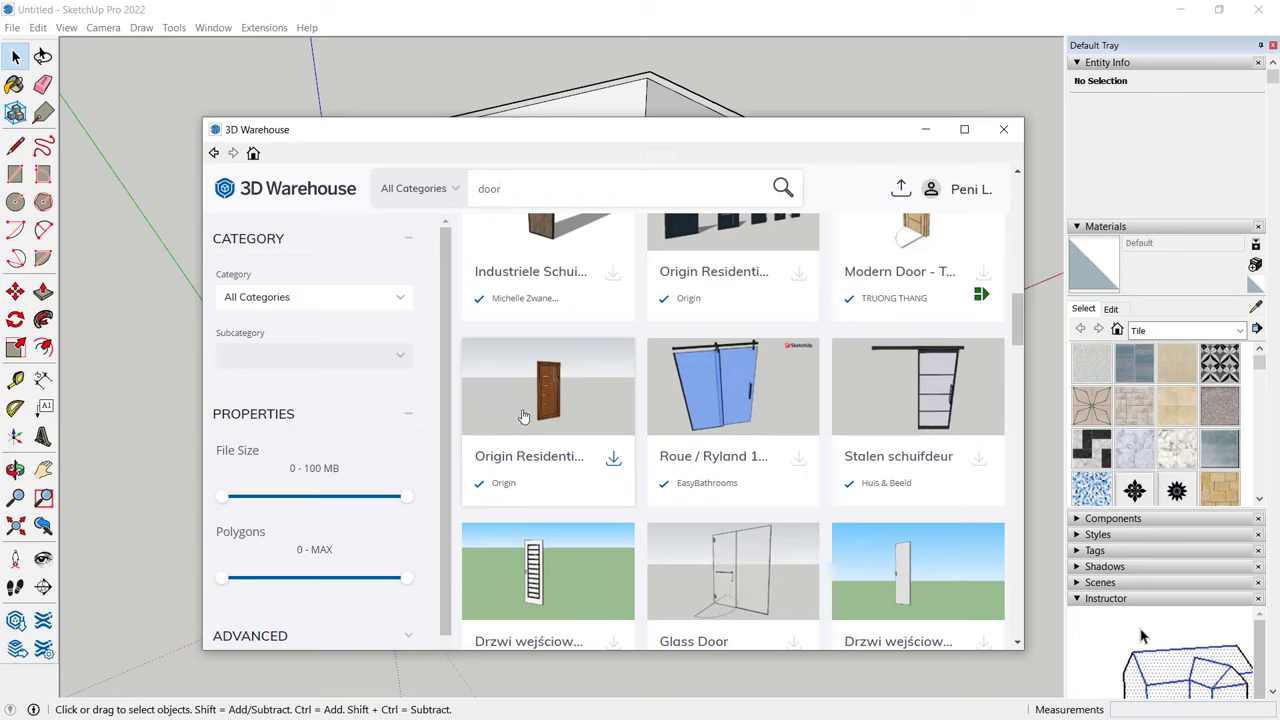
left_click(613, 461)
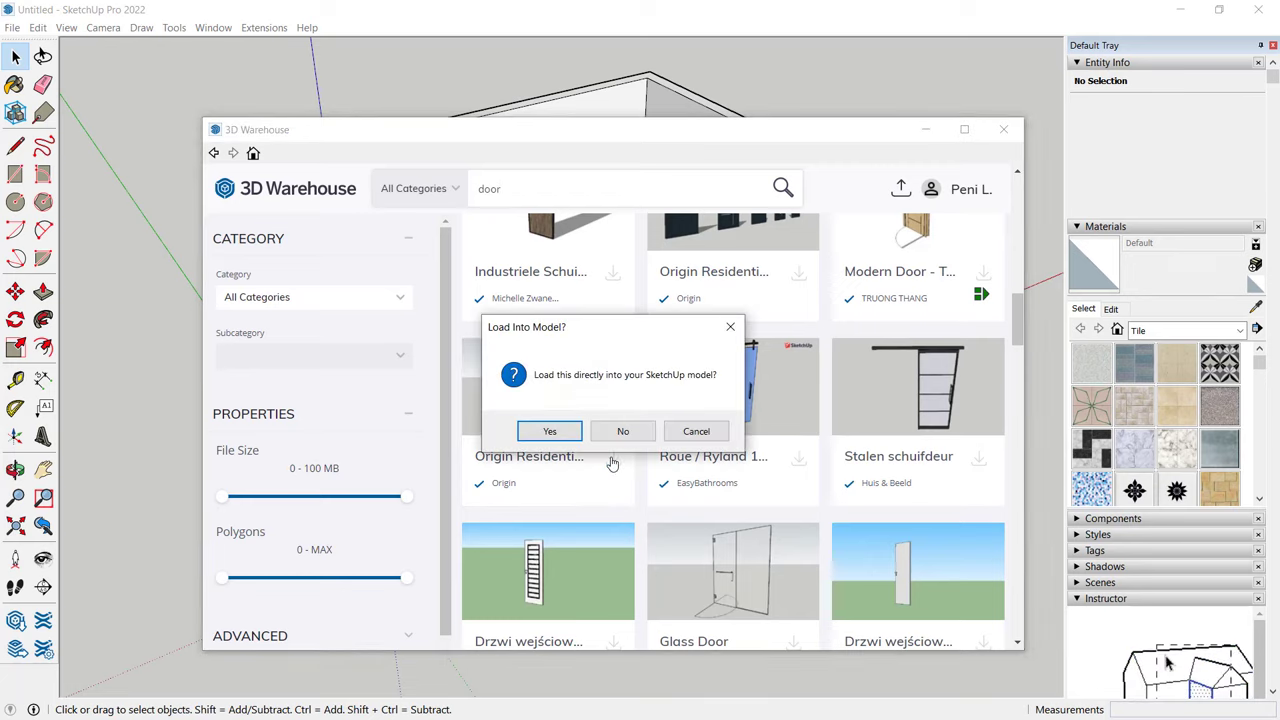
left_click(570, 432)
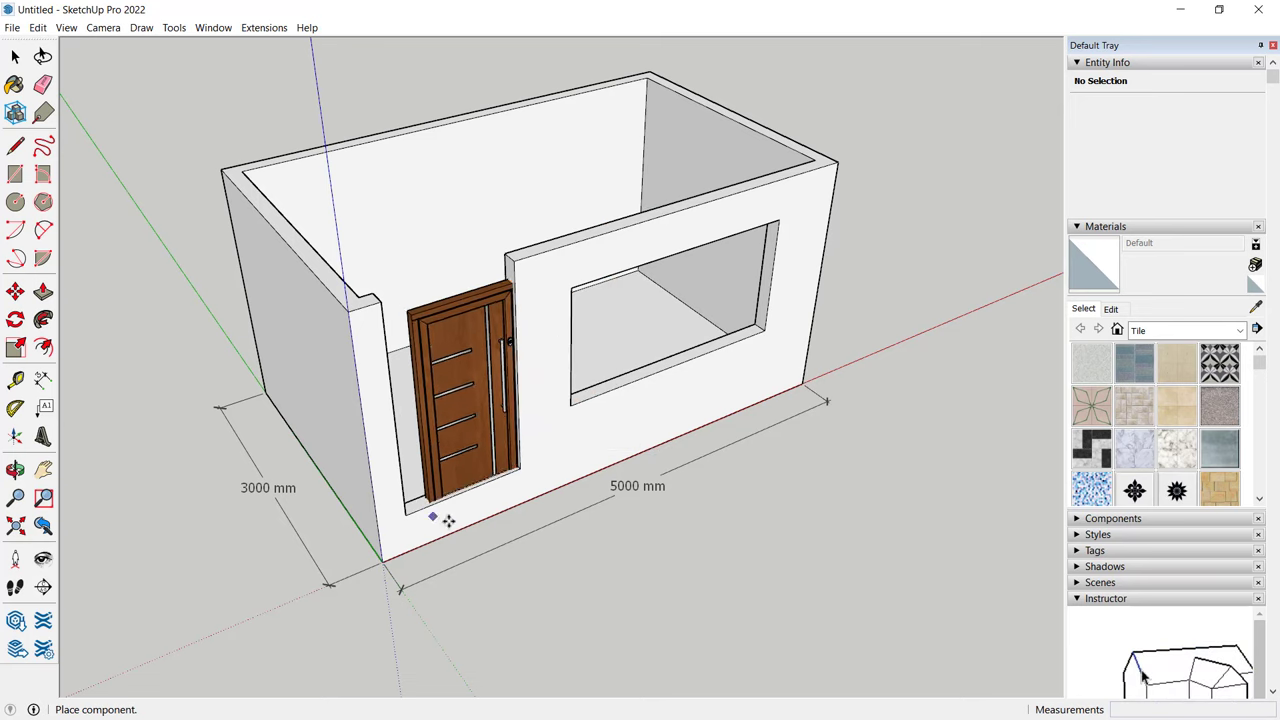
Drop the wooden door component into the model beside the house
left_click(555, 577)
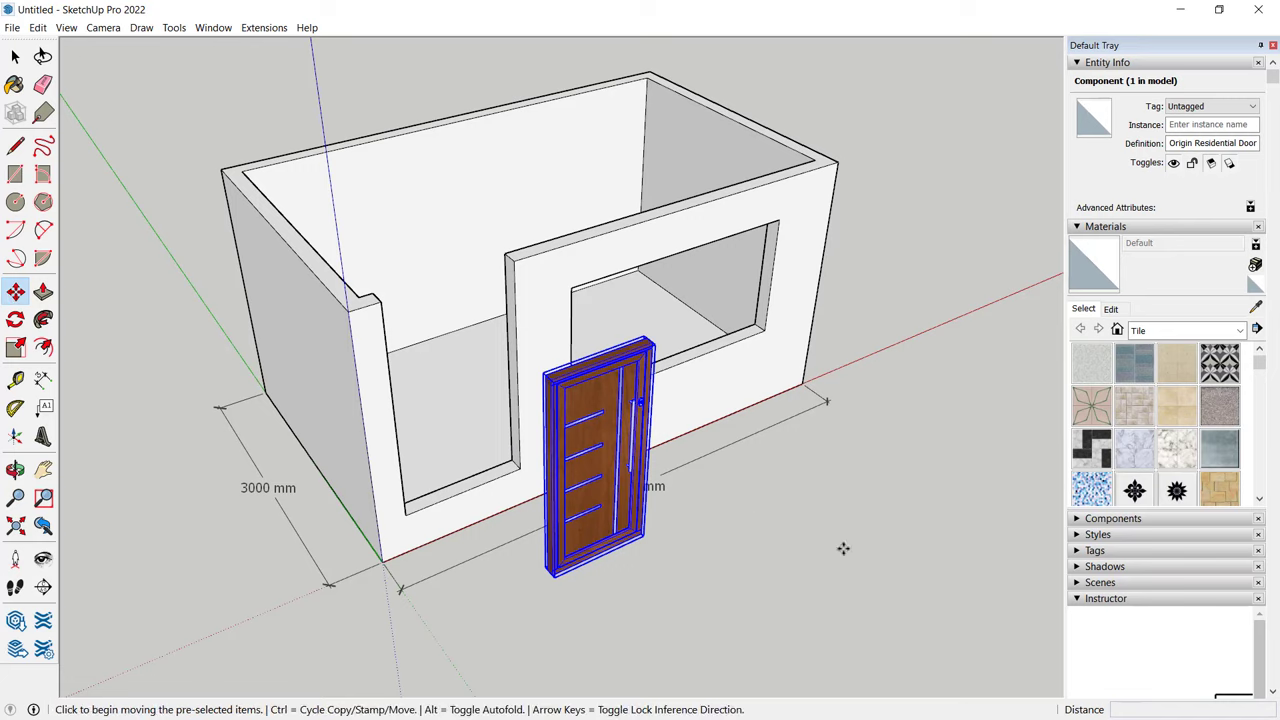
middle_click_drag(797, 528, 863, 391)
scroll(620, 560, "up", 6)
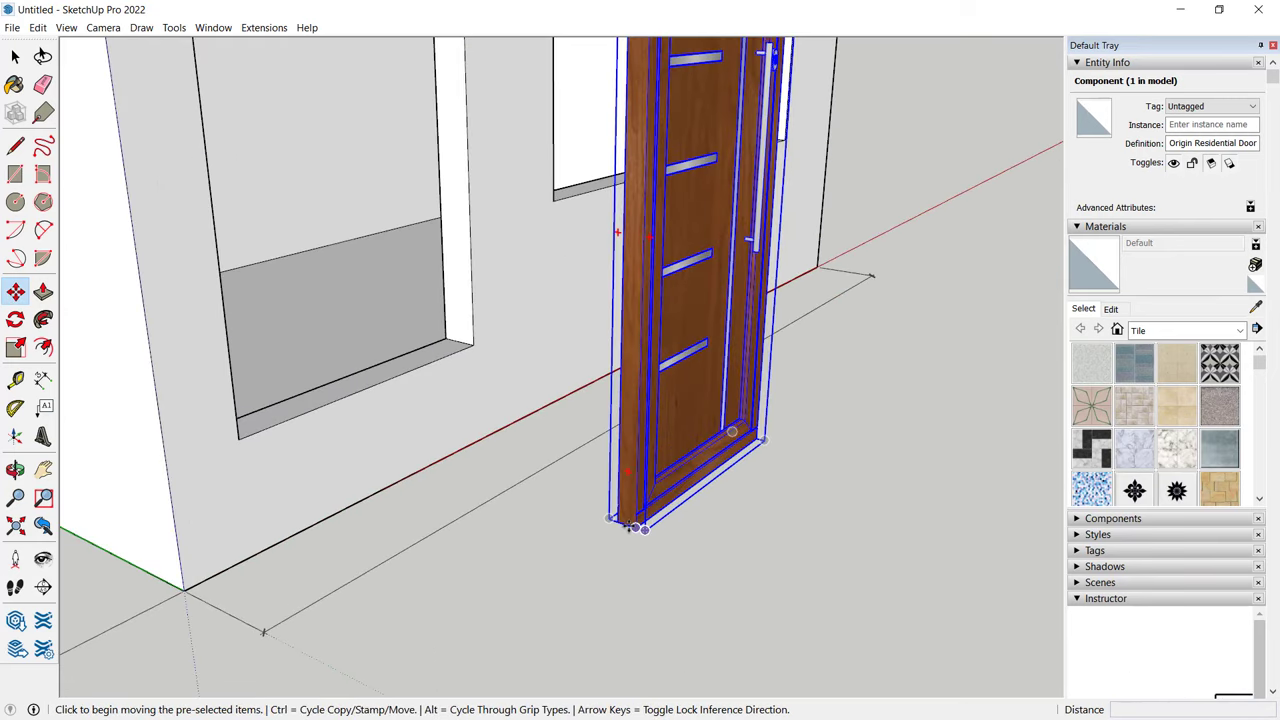
scroll(630, 527, "up", 3)
Move the door by its base corner into the doorway opening of the front wall
left_click(630, 527)
scroll(637, 470, "down", 3)
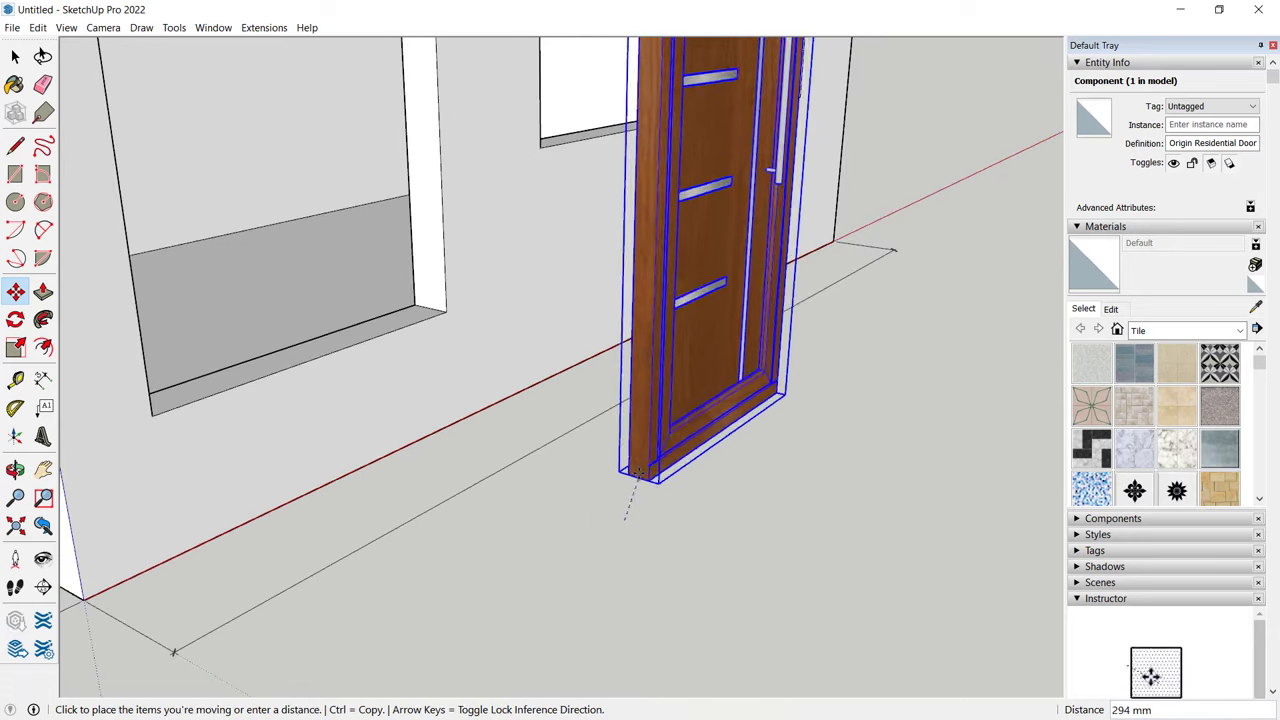
middle_click_drag(677, 363, 400, 370)
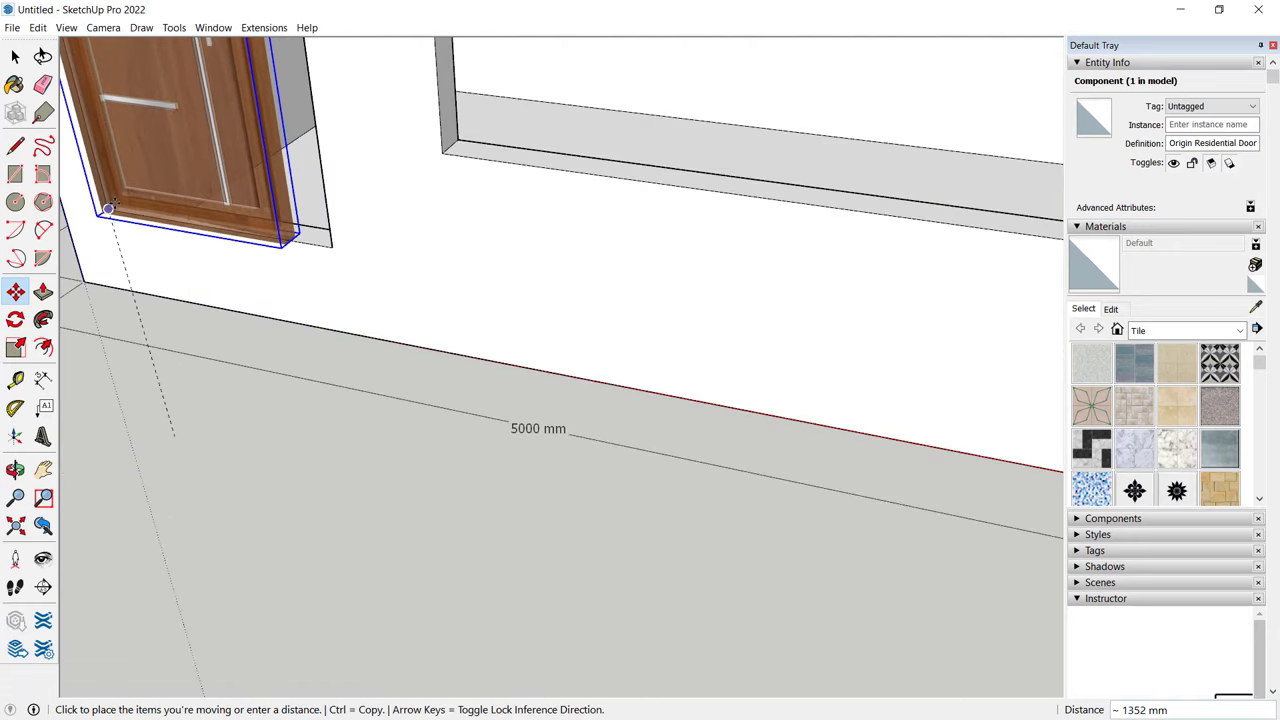
scroll(108, 208, "up", 5)
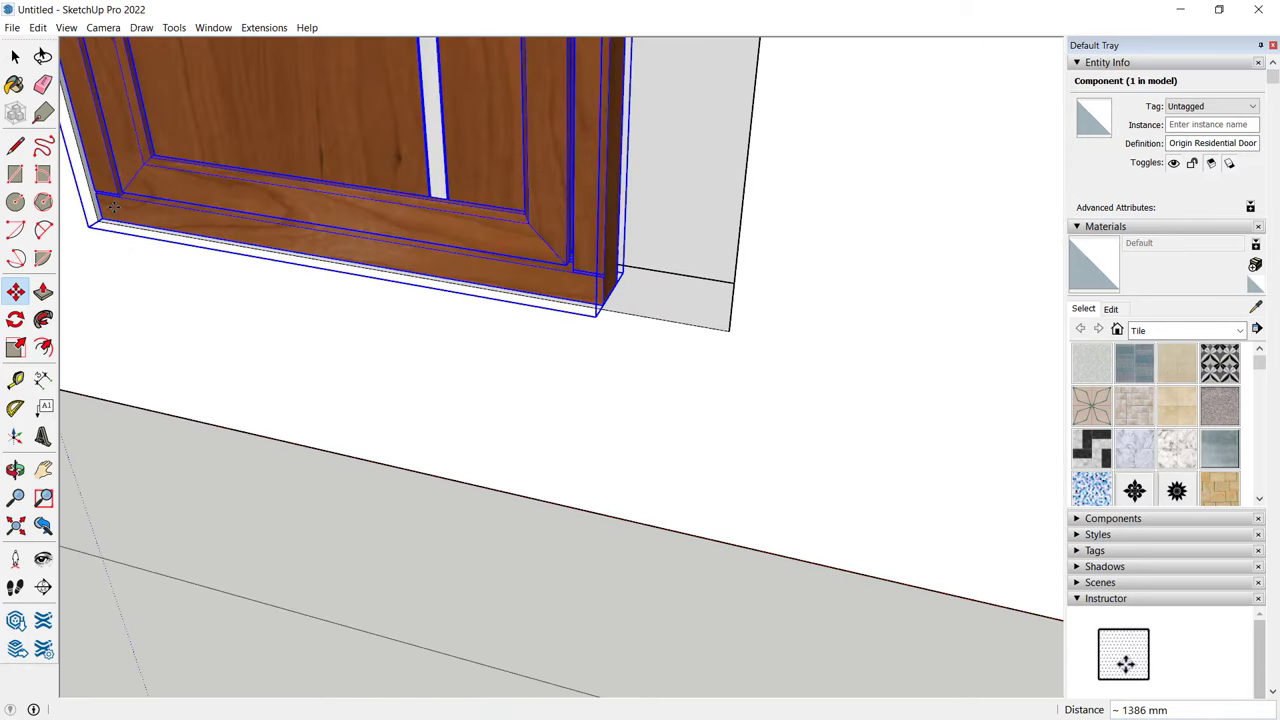
left_click(403, 284)
scroll(403, 284, "down", 2)
scroll(574, 394, "down", 4)
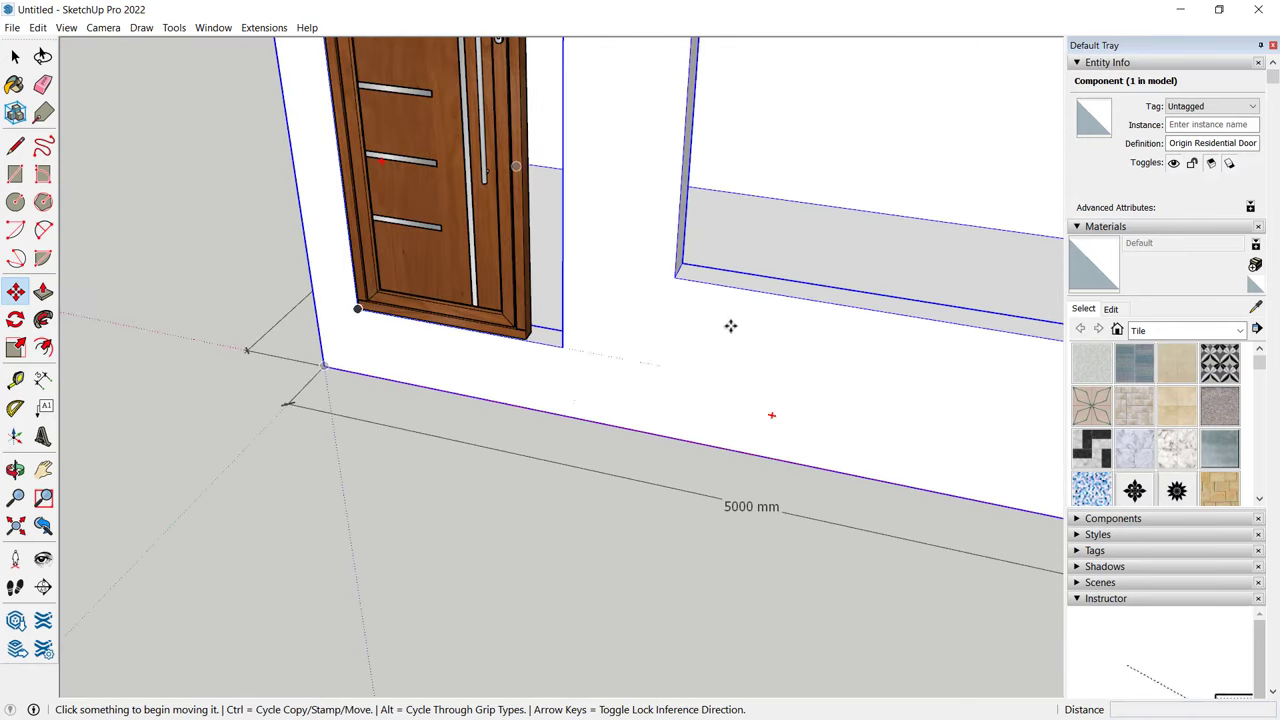
middle_click_drag(731, 326, 63, 337)
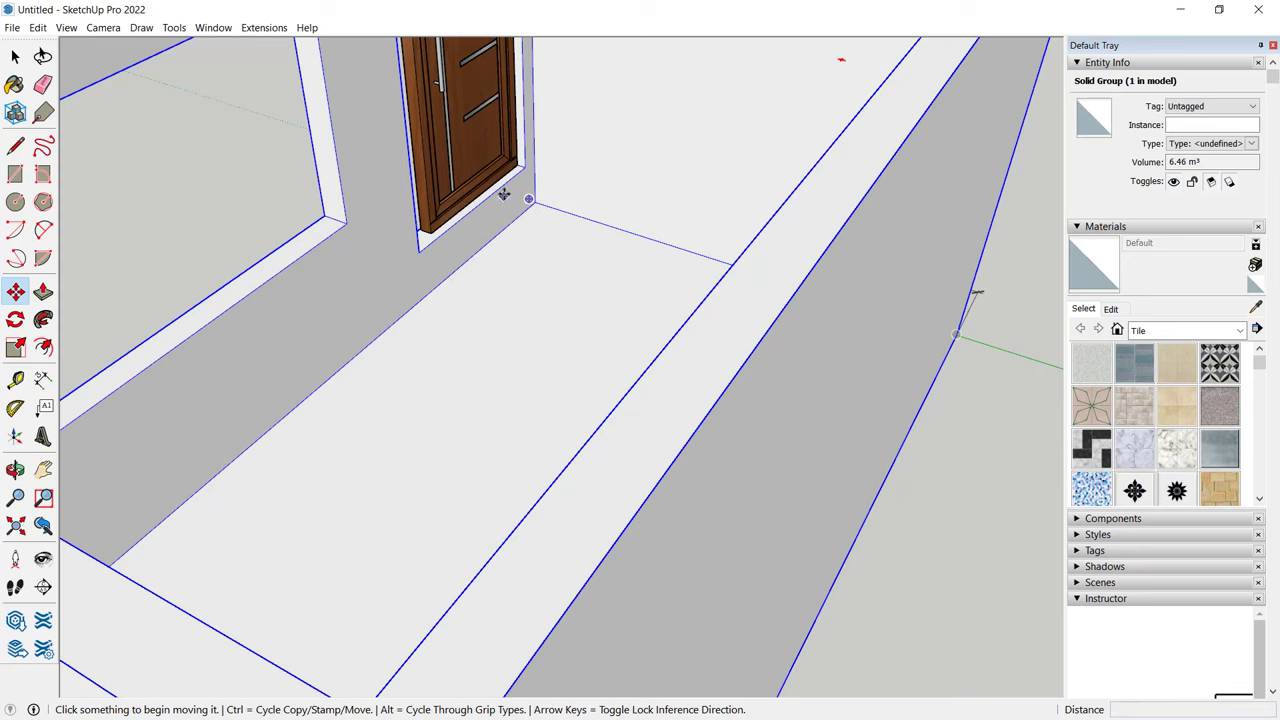
scroll(484, 218, "down", 3)
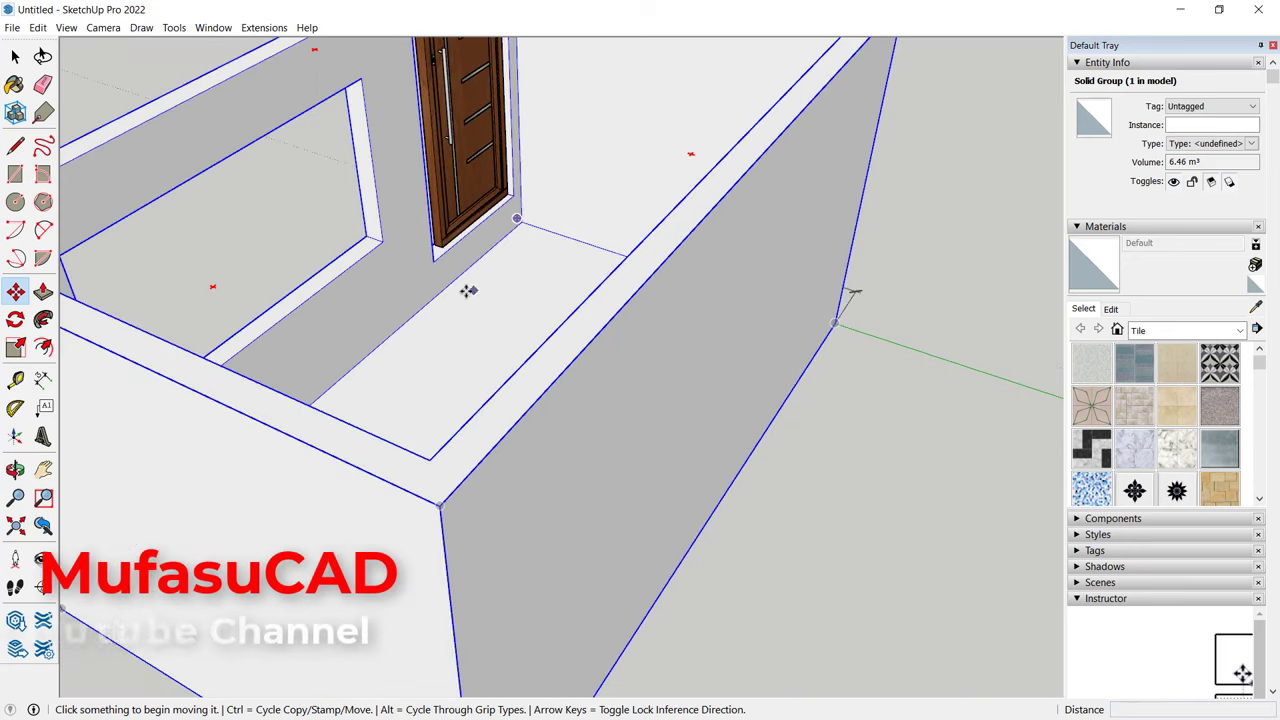
Inside the wall group, push the doorway threshold down to floor level and erase its leftover edge
left_click(15, 56)
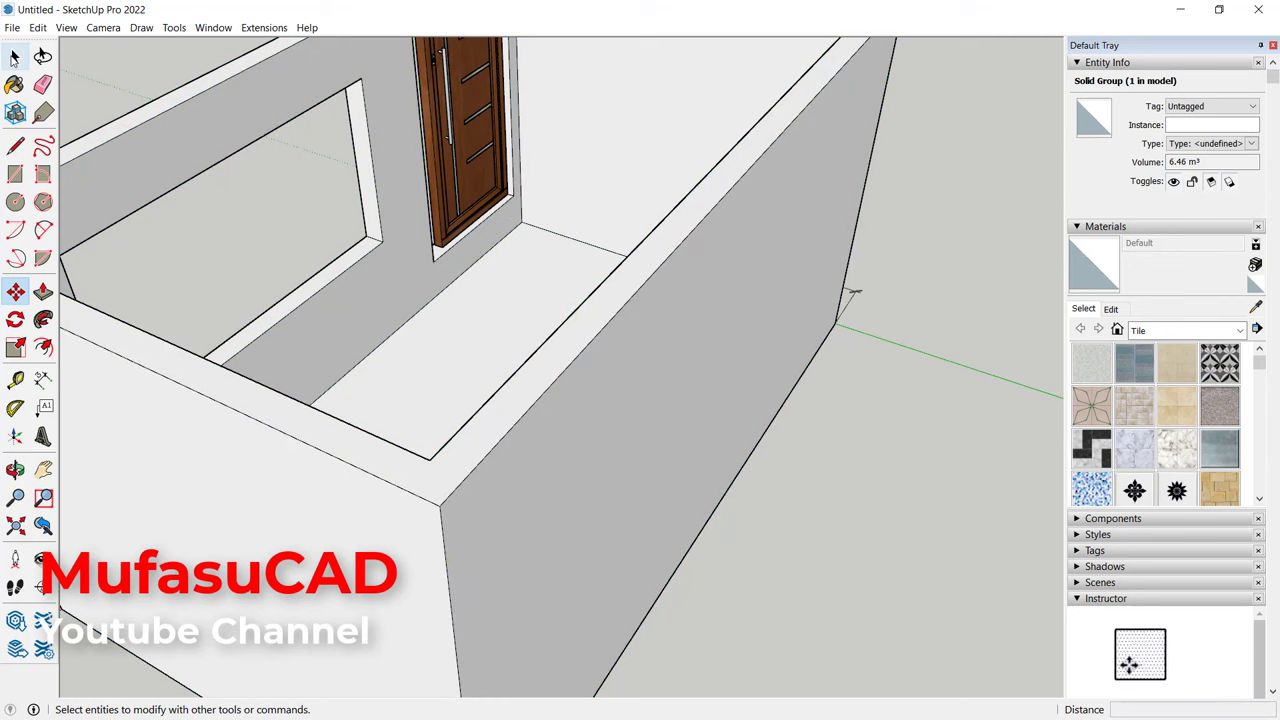
left_click(649, 206)
double_click(649, 206)
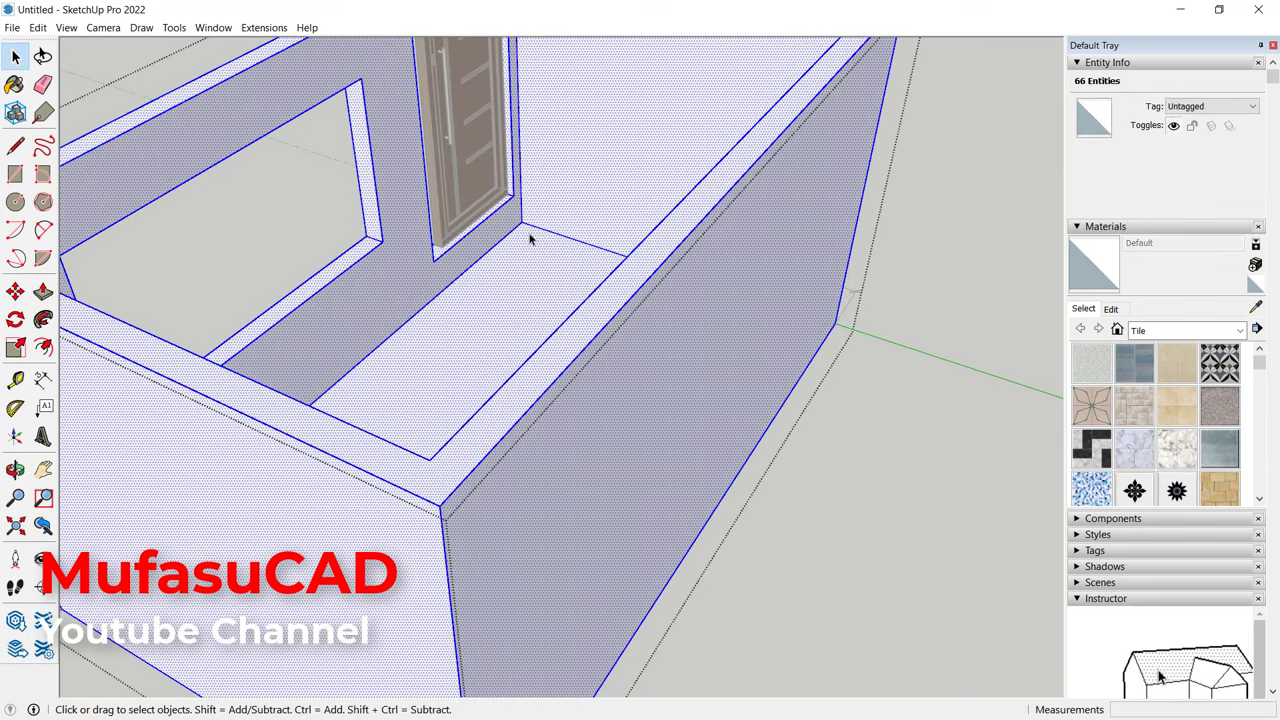
scroll(500, 220, "up", 3)
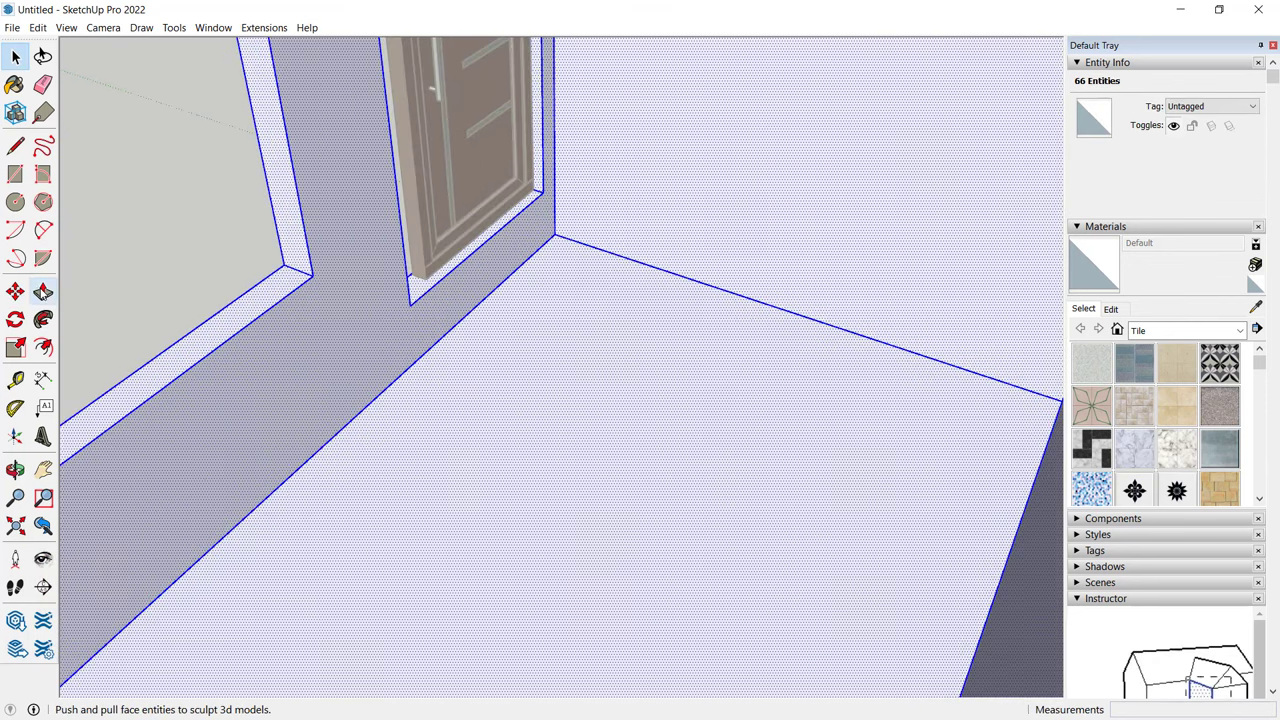
left_click(43, 291)
left_click(420, 296)
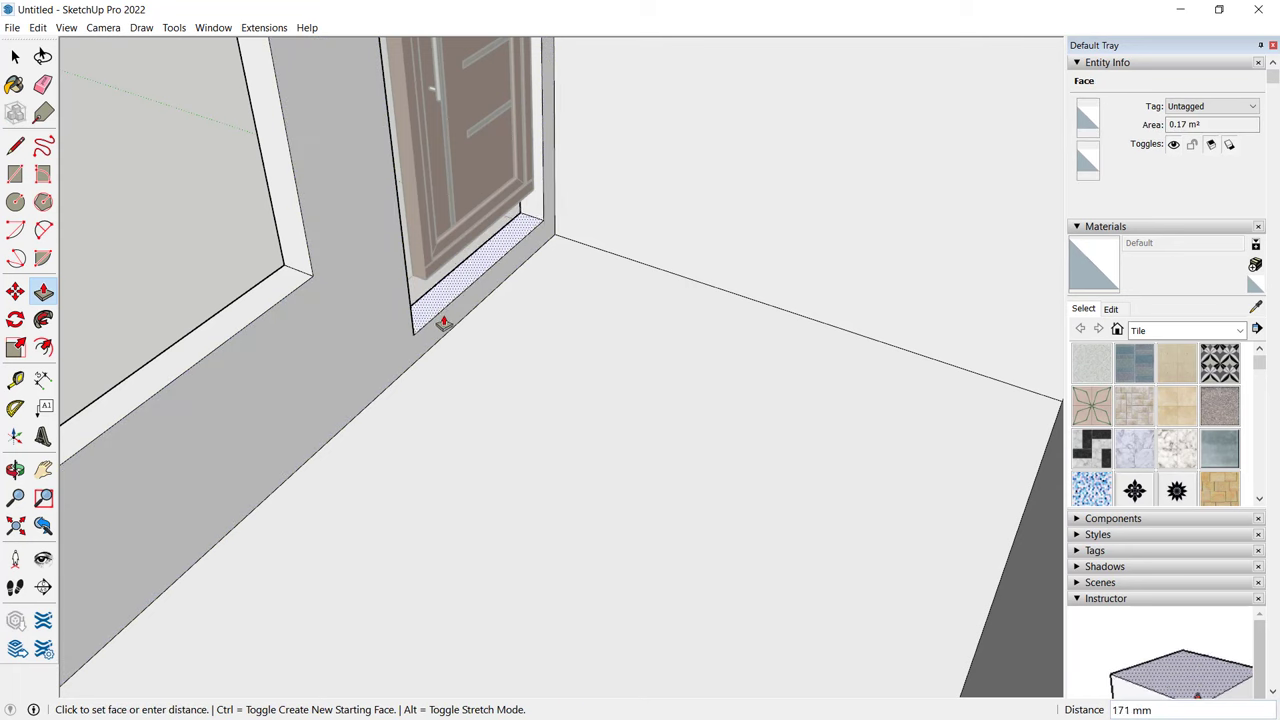
left_click(450, 335)
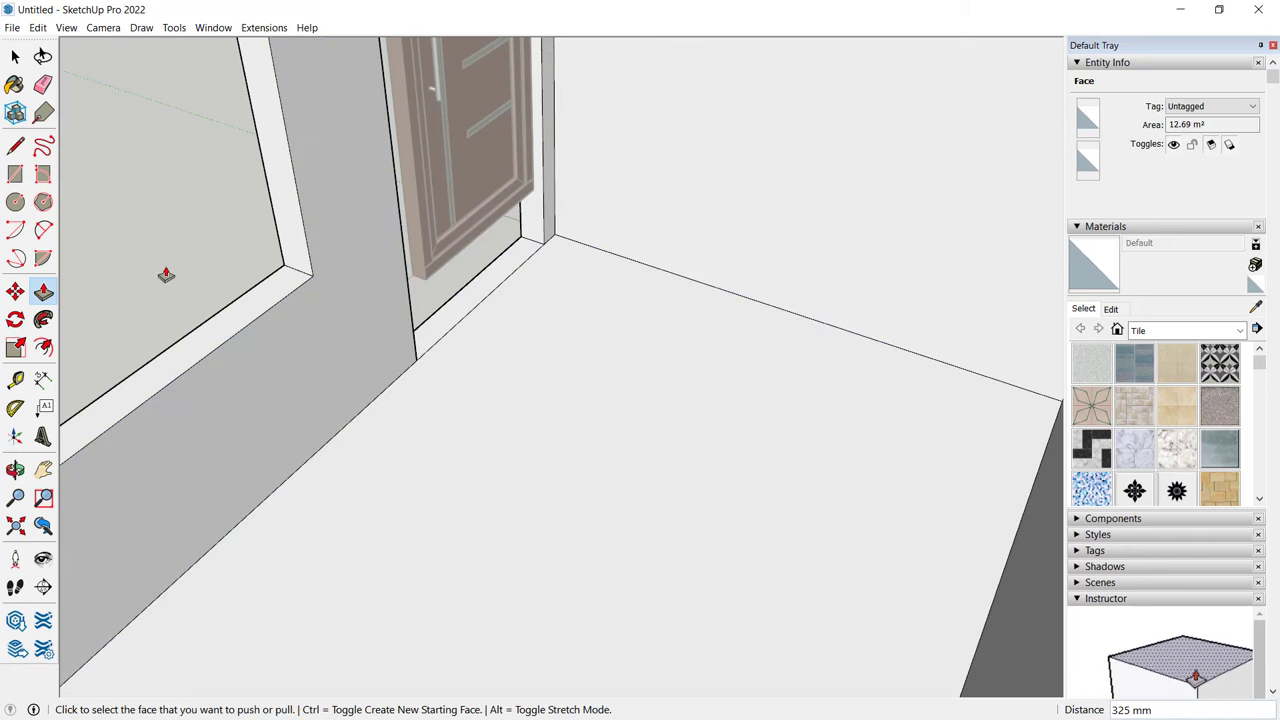
left_click(43, 86)
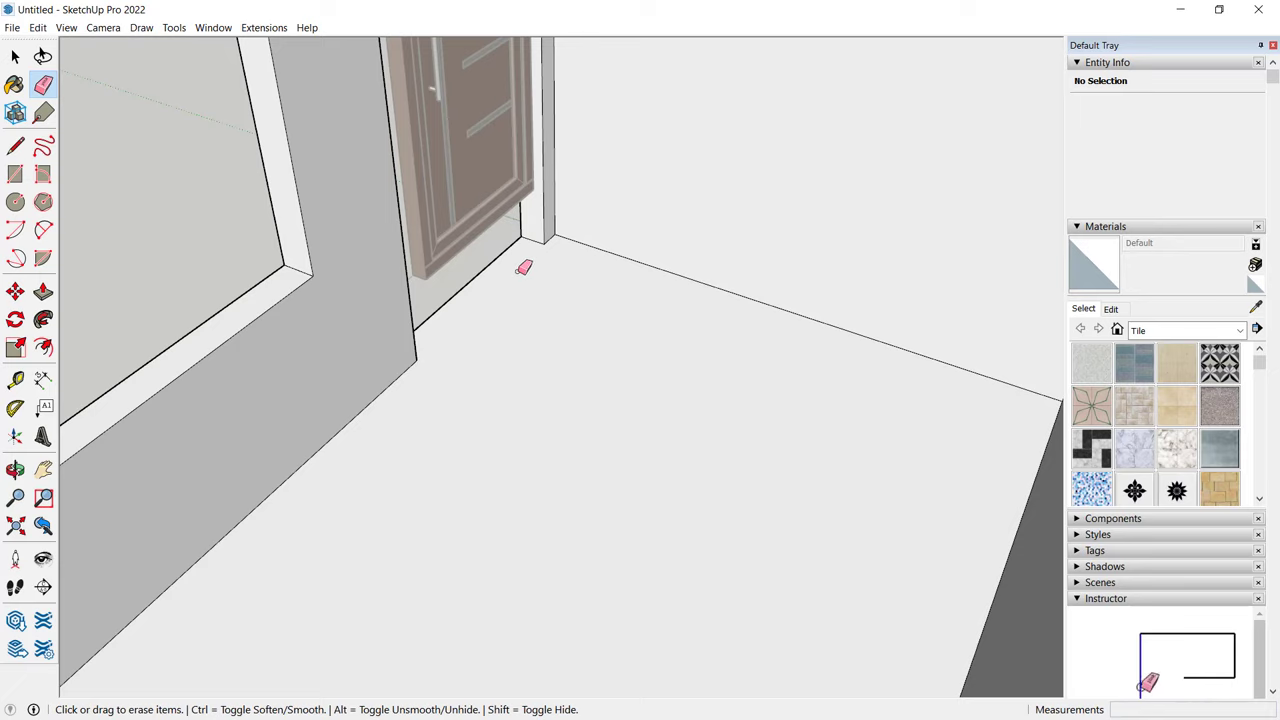
scroll(528, 177, "up", 2)
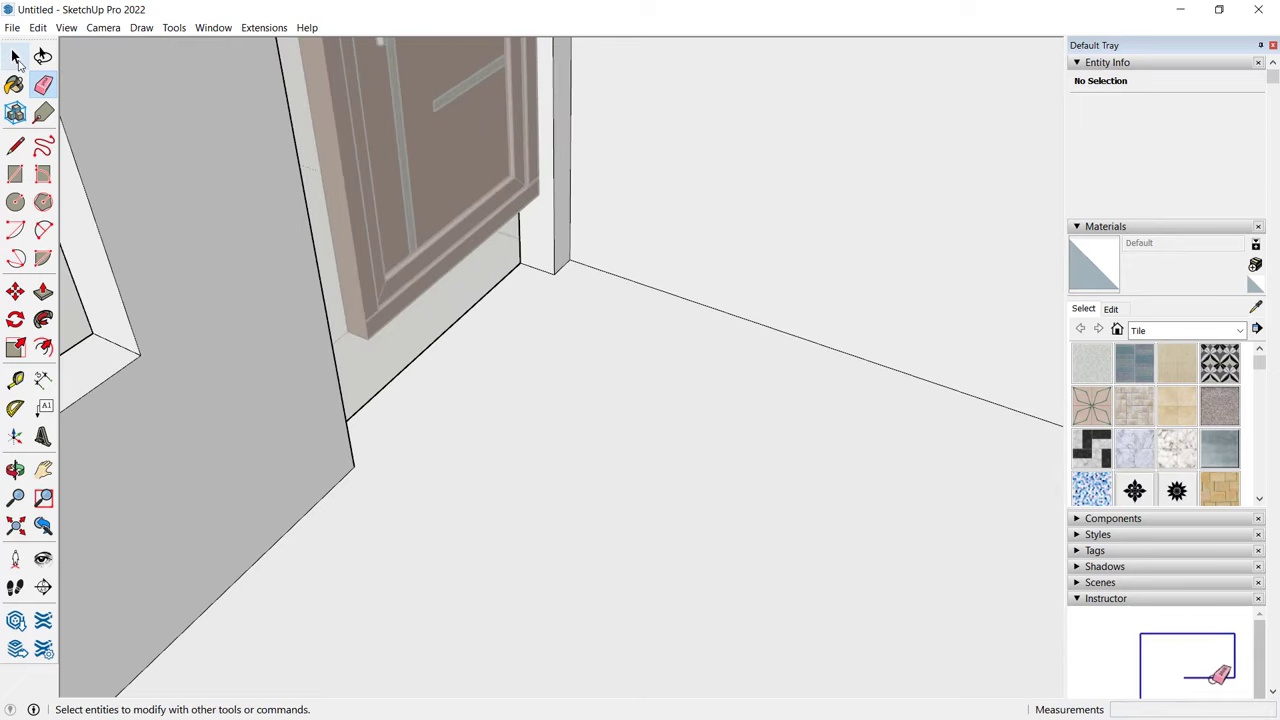
left_click(15, 57)
scroll(628, 257, "down", 6)
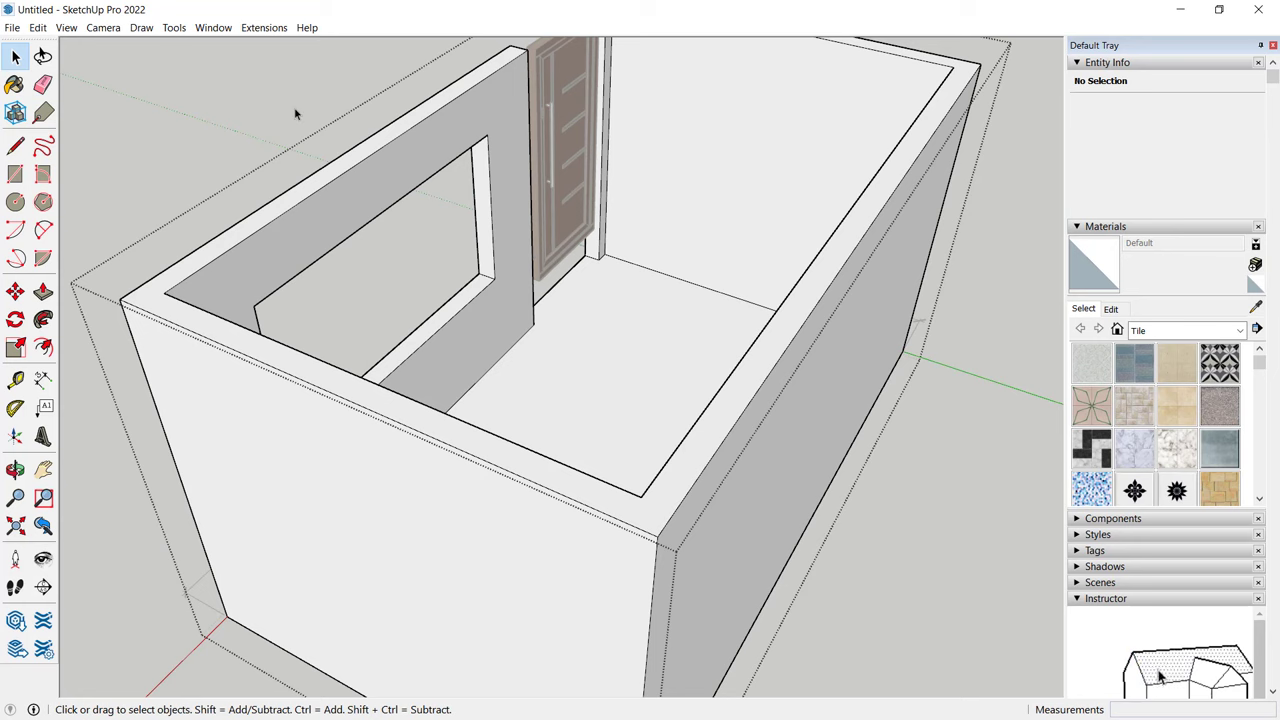
Move the door down by its lower-left corner so it rests on the doorway floor
scroll(295, 113, "down", 2)
middle_click_drag(263, 203, 580, 334)
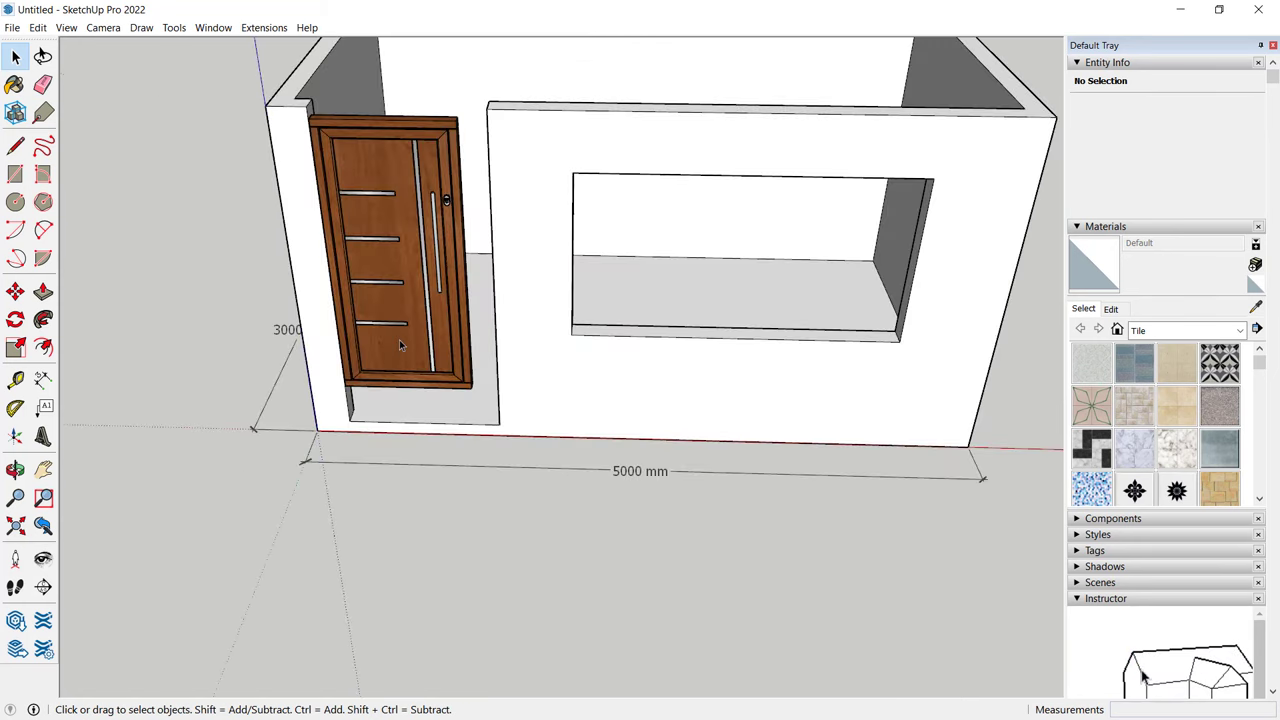
left_click(396, 288)
scroll(192, 370, "up", 1)
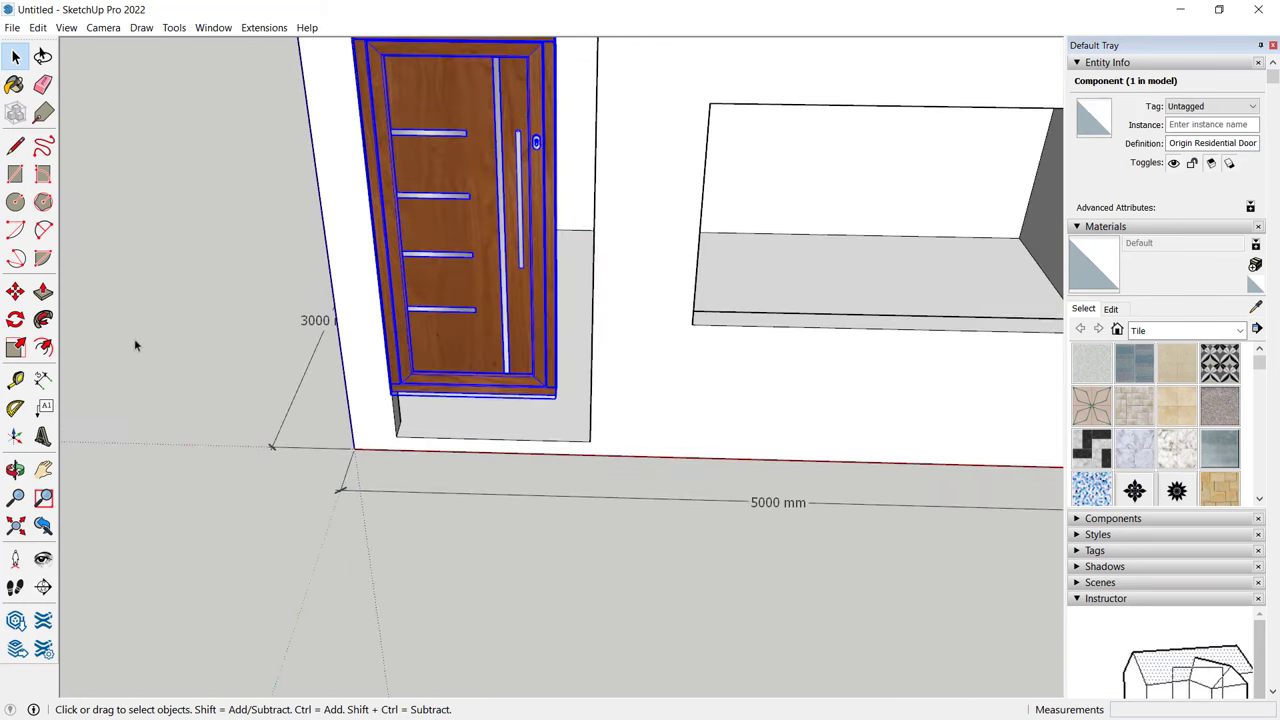
left_click(15, 291)
scroll(414, 449, "up", 3)
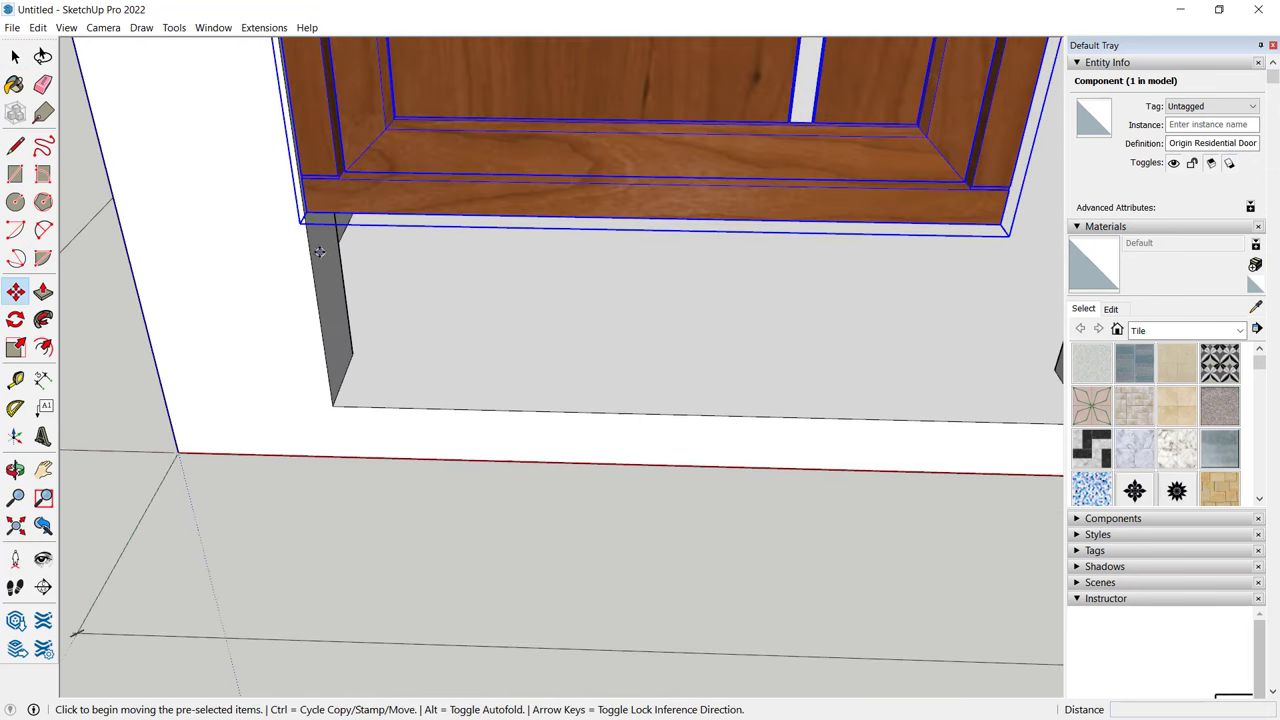
mouse_move(314, 221)
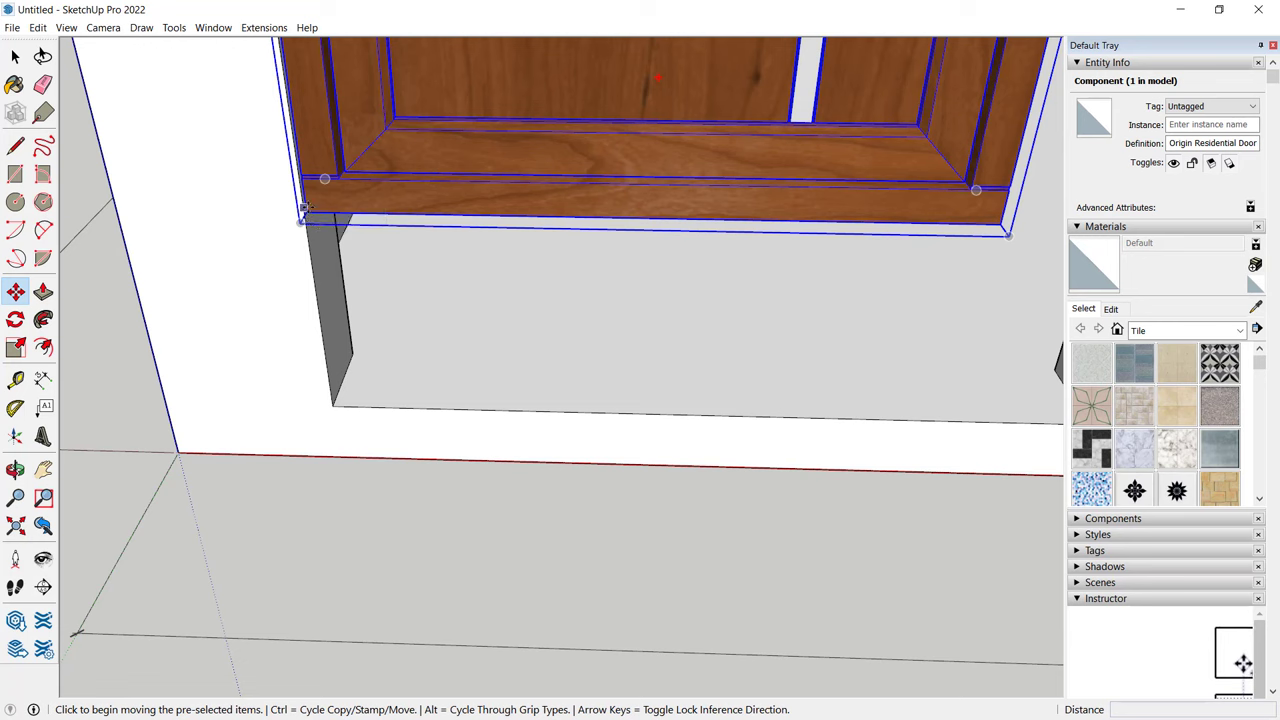
left_click(306, 213)
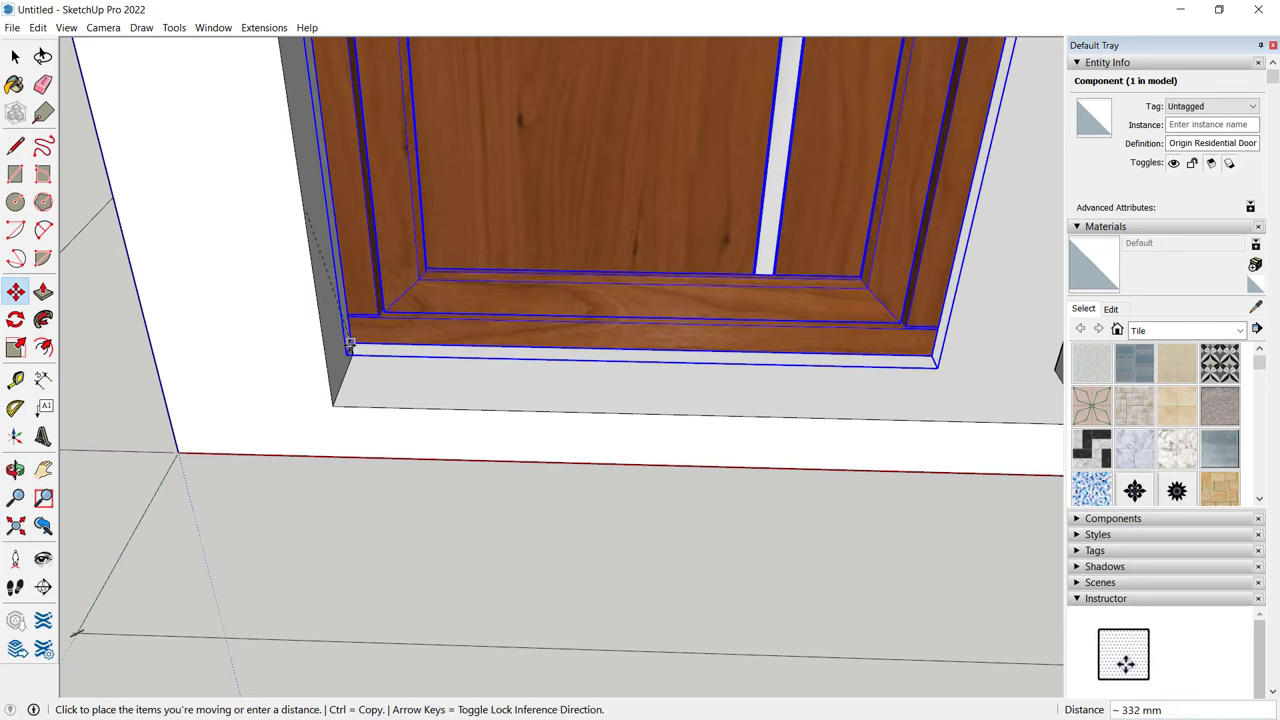
left_click(339, 399)
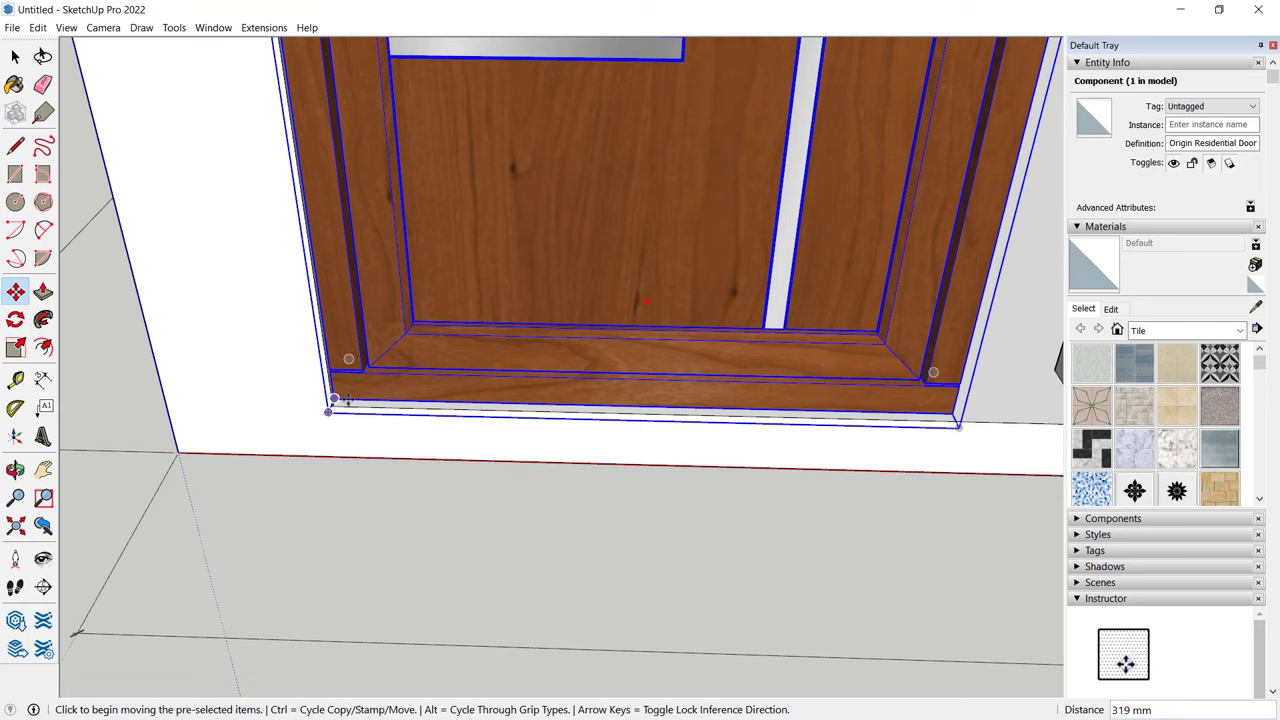
scroll(782, 407, "down", 5)
scroll(782, 407, "down", 3)
Clear the selection, orbit to the front corner and enter the wall group for editing
key("Escape")
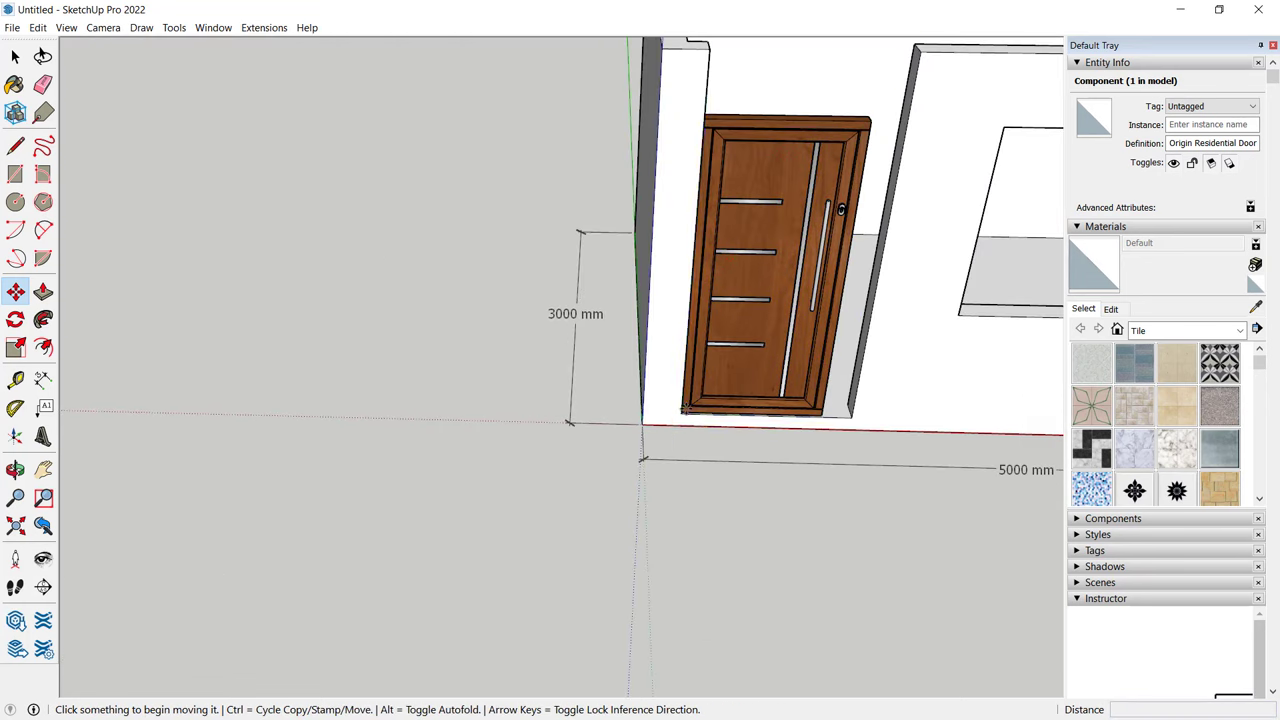
key("space")
middle_click_drag(731, 385, 948, 210)
double_click(927, 210)
Push the thin wall face beside the door across to the door frame edge
triple_click(927, 210)
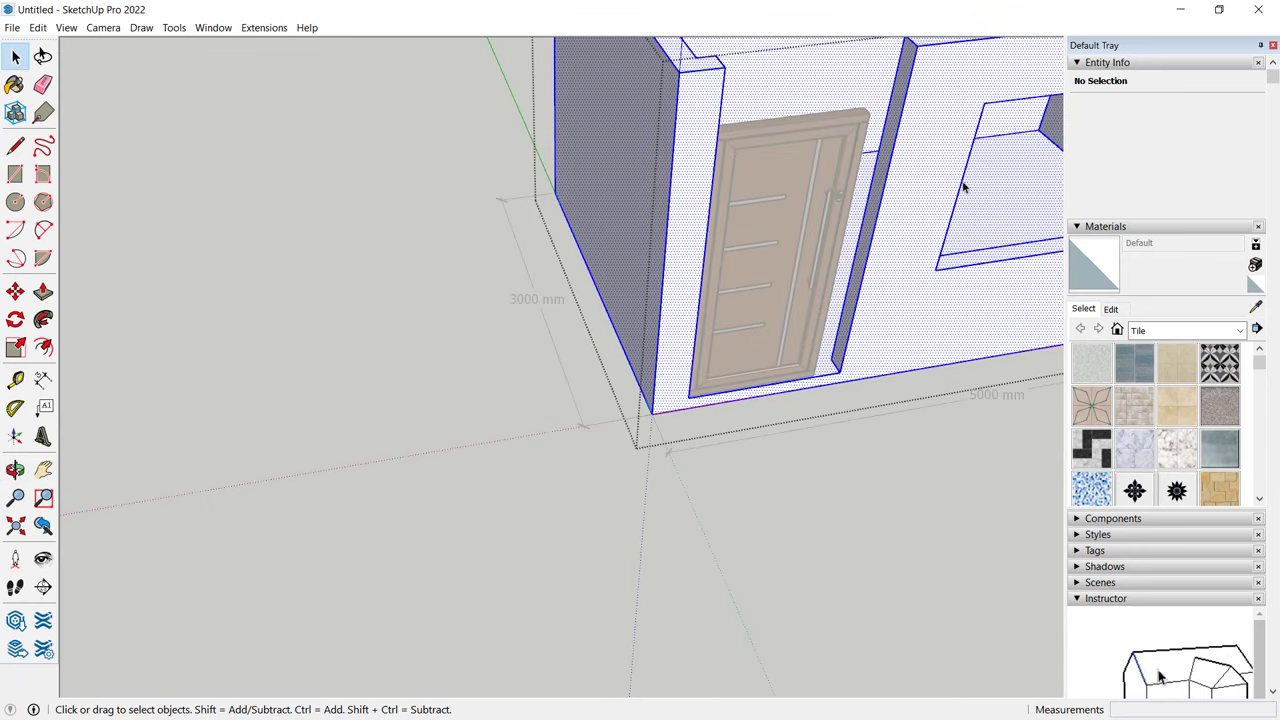
left_click(43, 291)
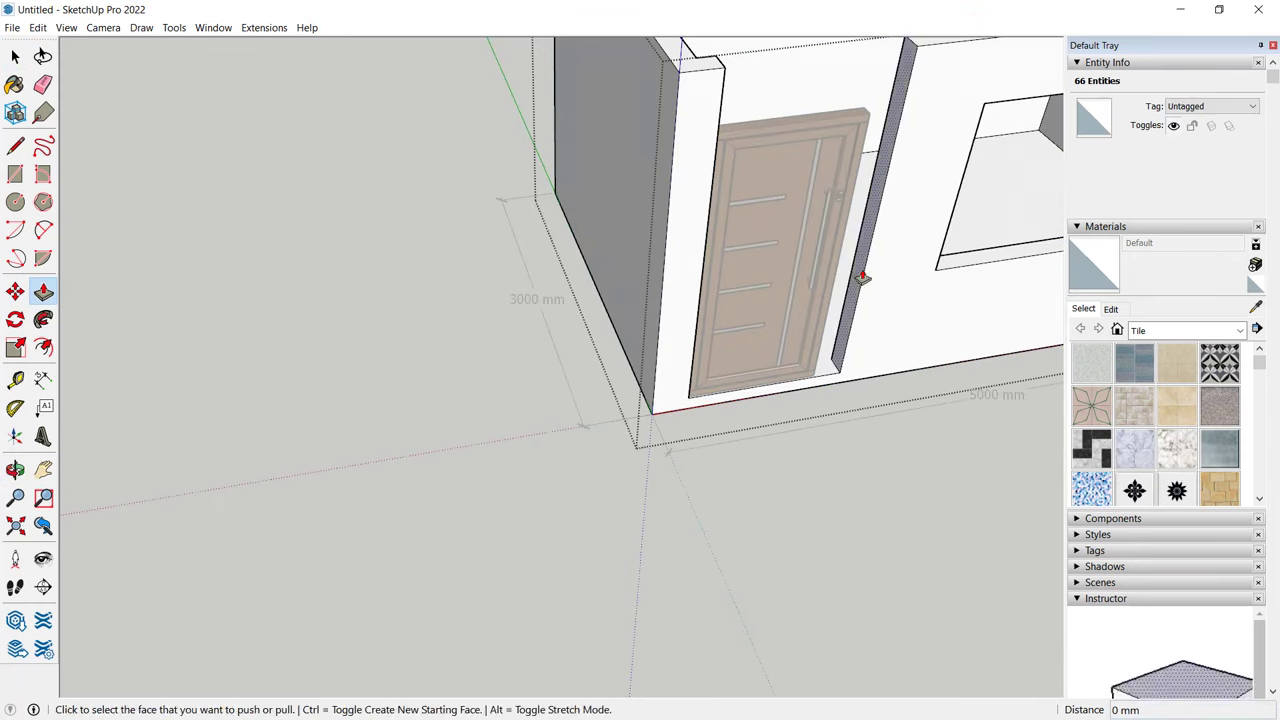
middle_click_drag(740, 440, 766, 423)
scroll(763, 329, "up", 5)
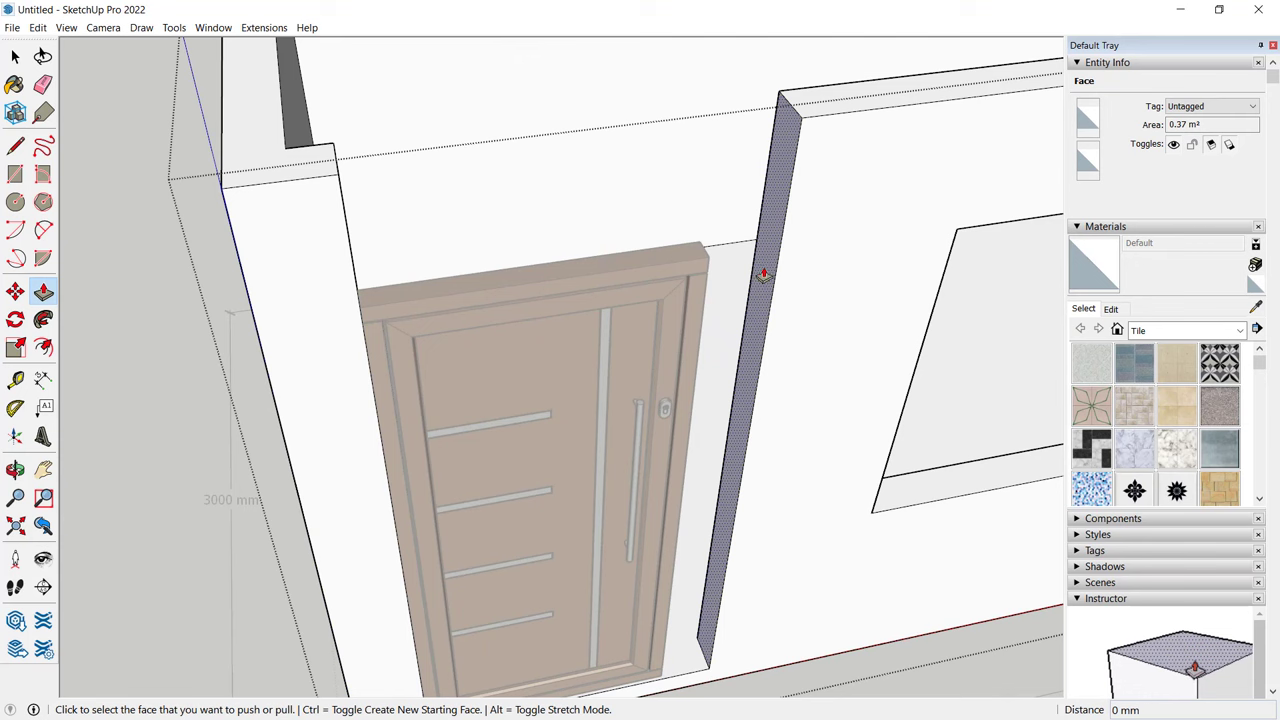
left_click(763, 275)
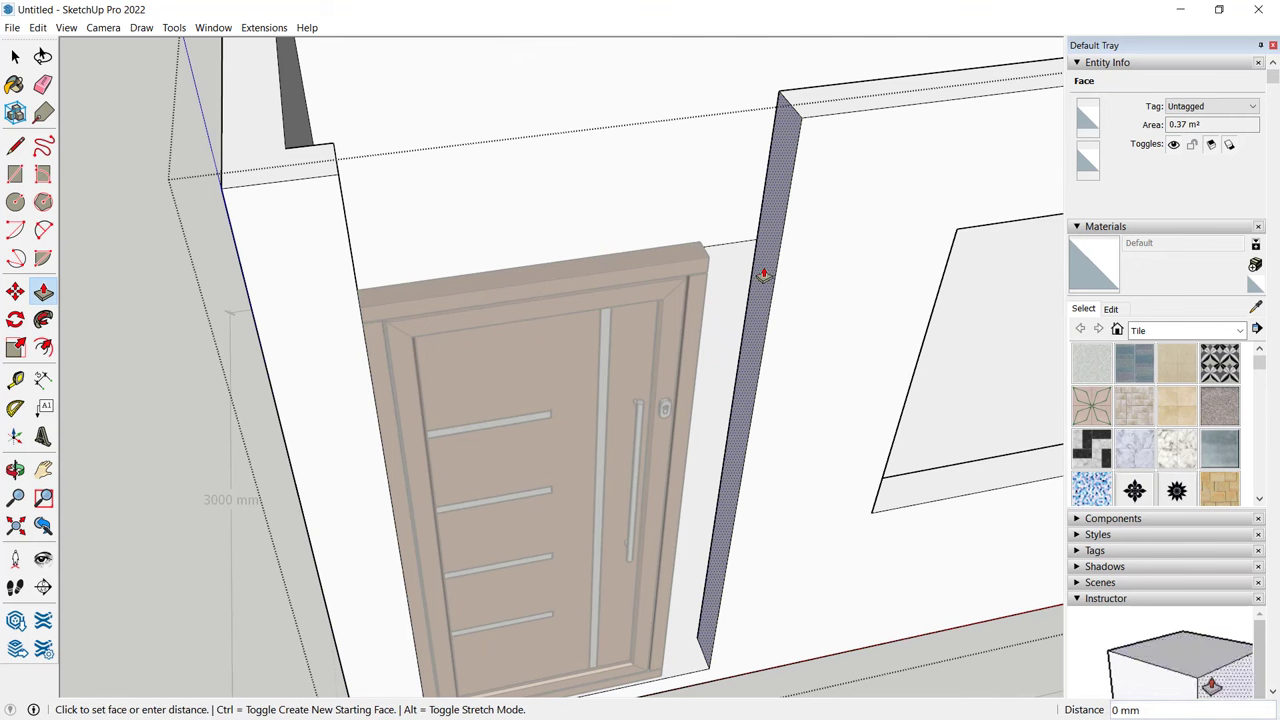
left_click(710, 270)
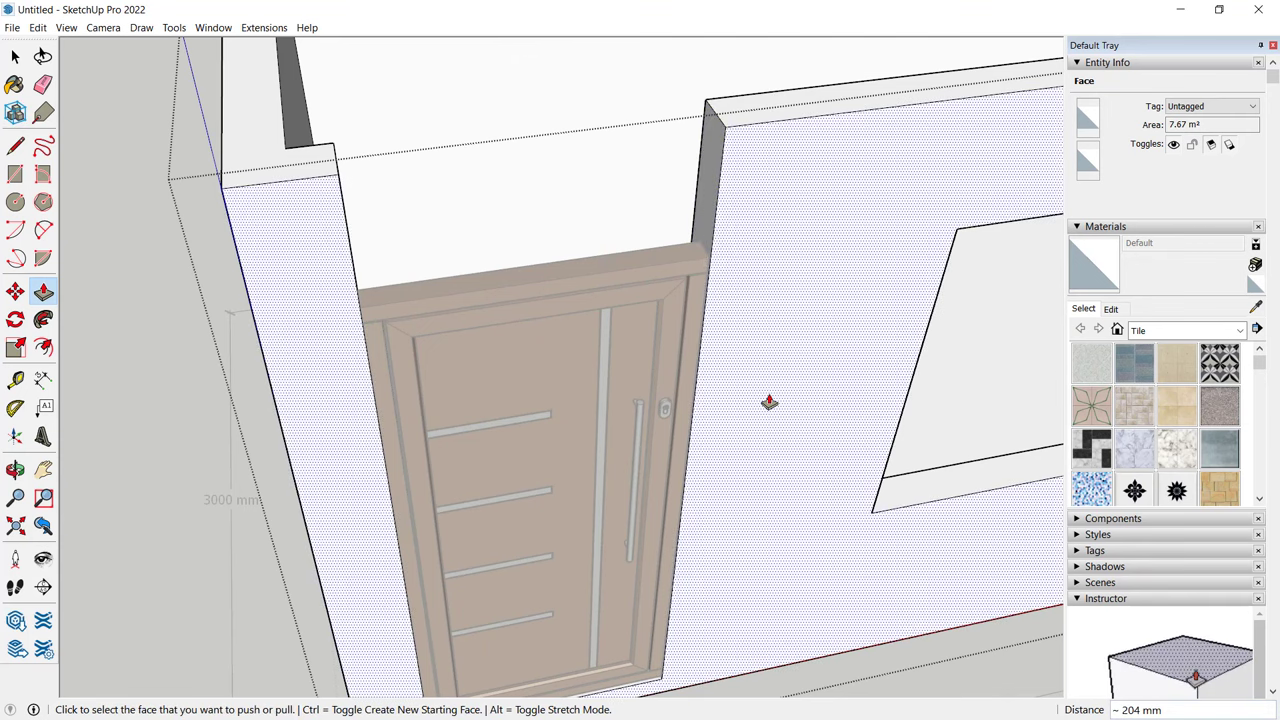
Draw a line along the opening edge and pull the small face above the door across
middle_click_drag(769, 402, 257, 330)
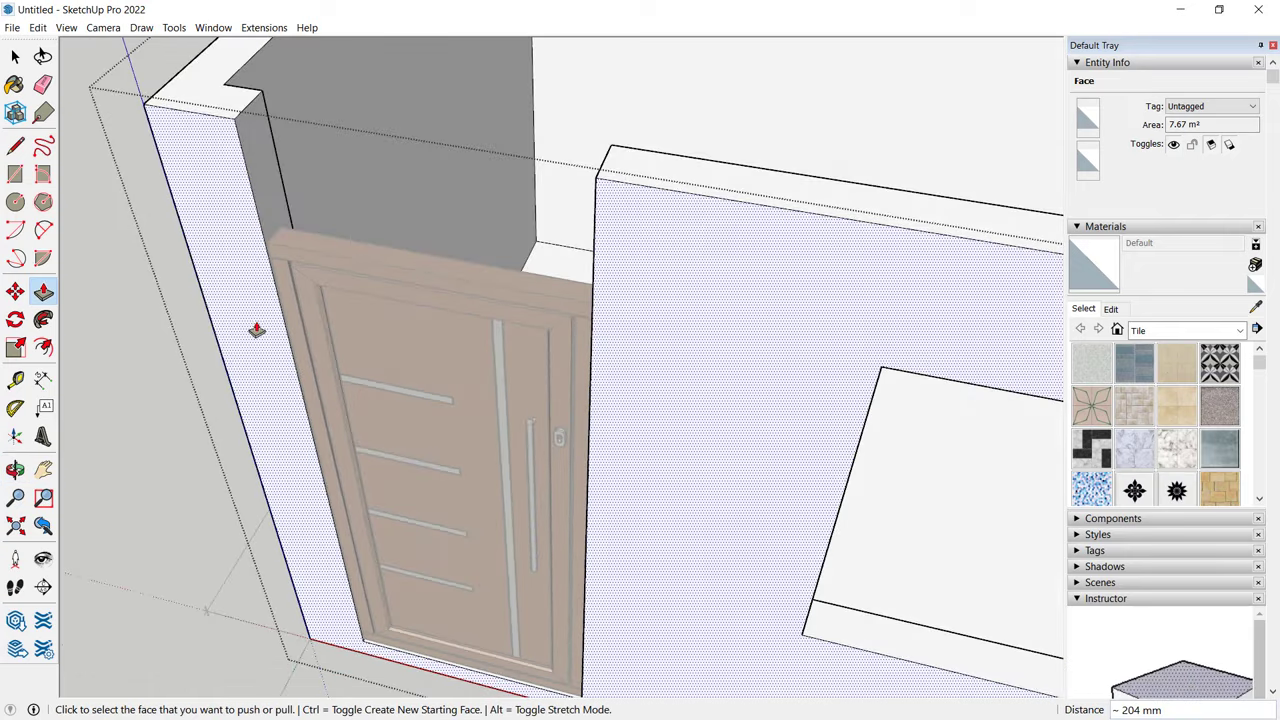
left_click(15, 146)
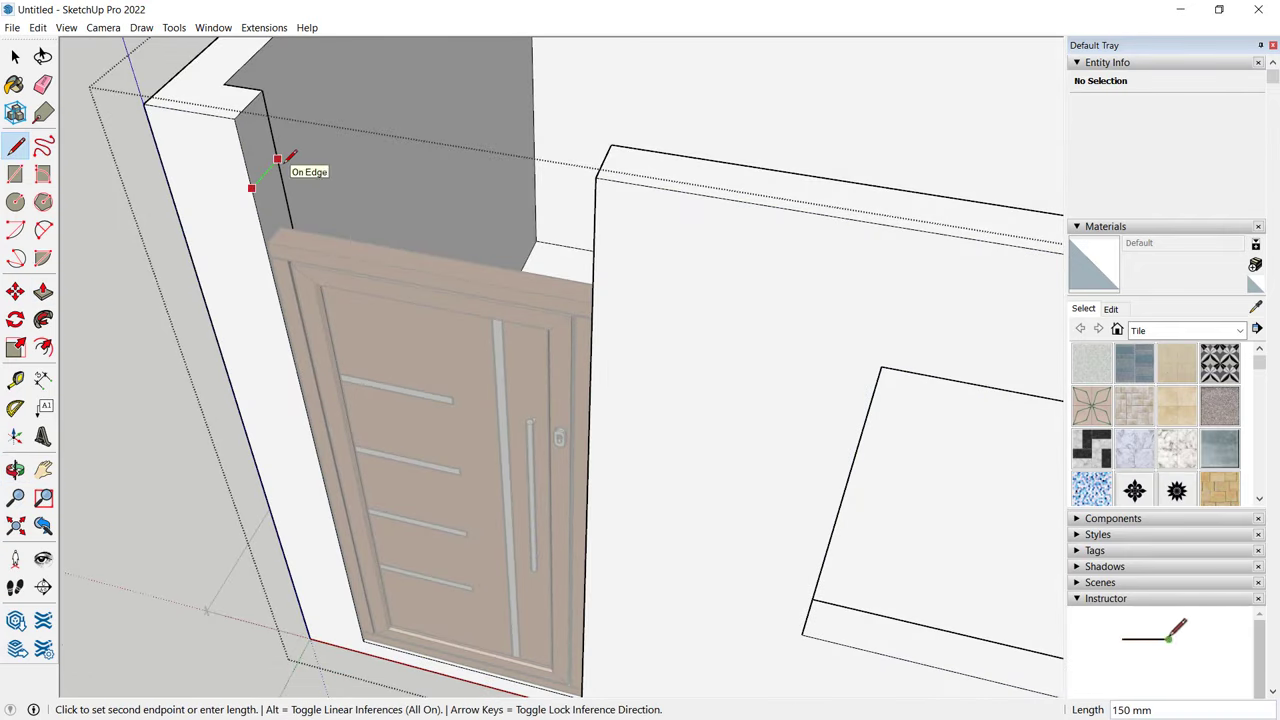
left_click(278, 160)
left_click(43, 230)
left_click(43, 291)
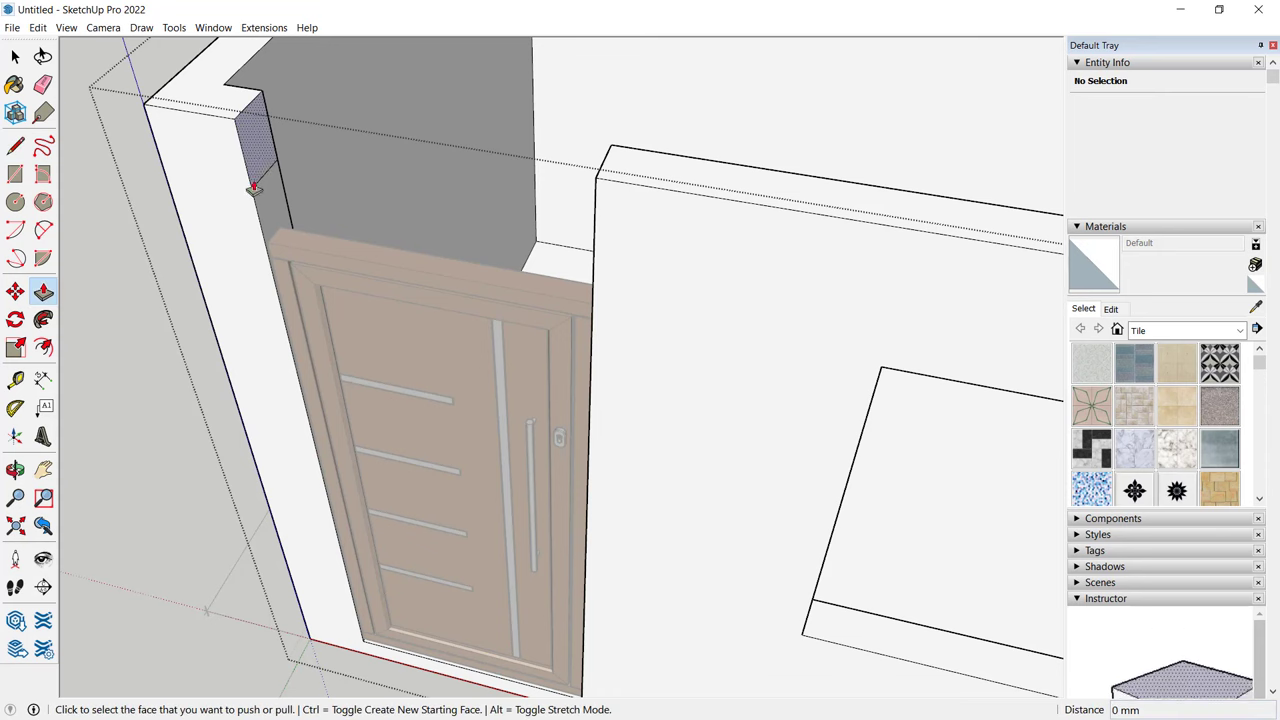
left_click(255, 178)
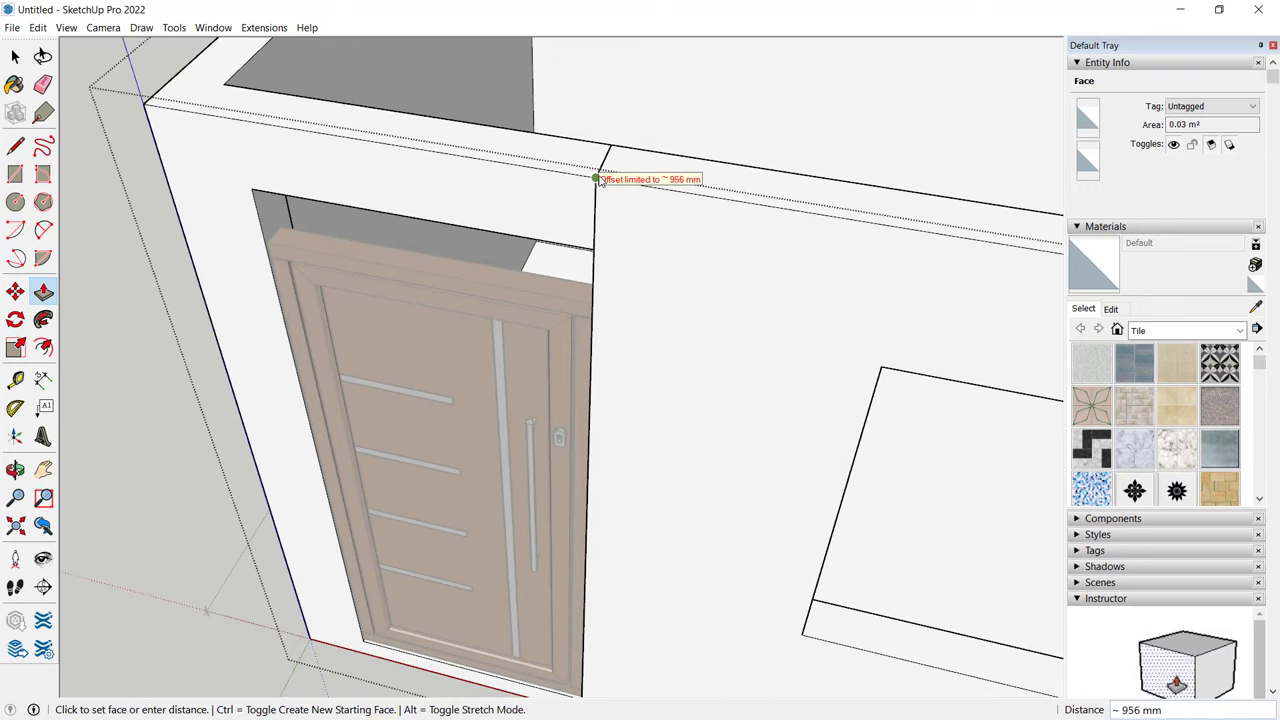
left_click(593, 188)
Push the face above the door frame down 150 mm to meet the door
middle_click_drag(449, 200, 576, 318)
left_click(573, 356)
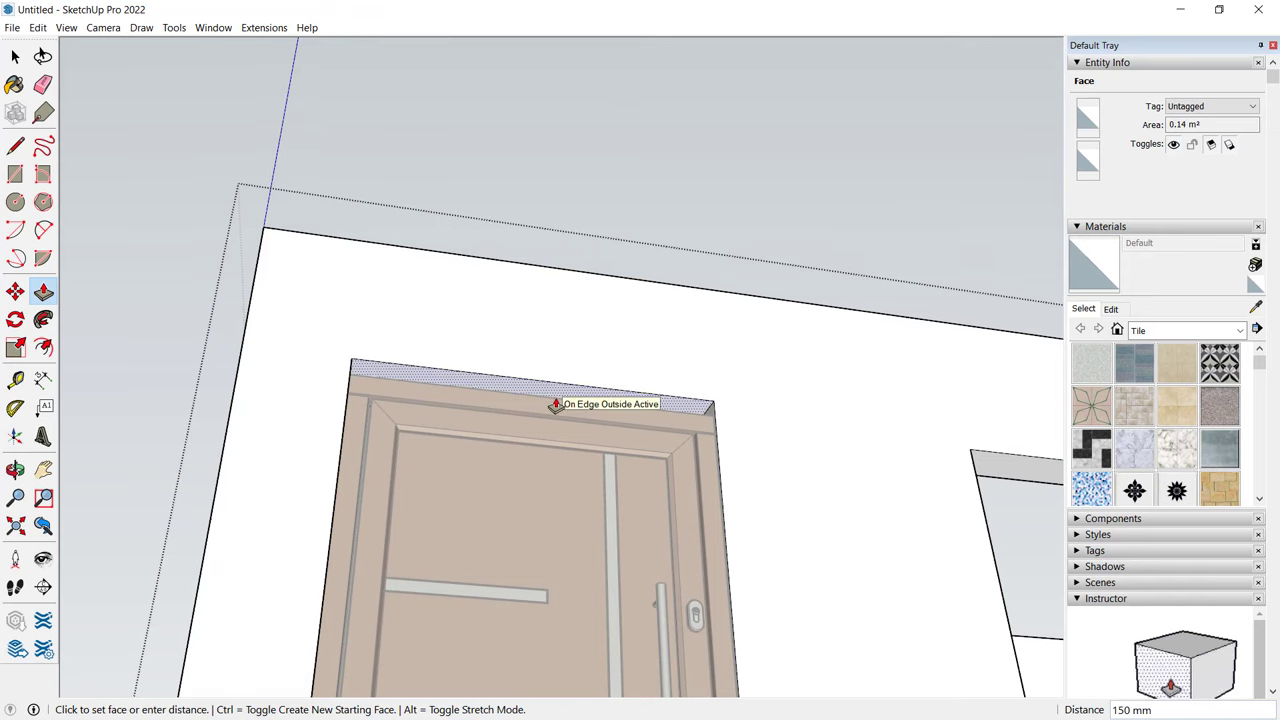
left_click(555, 405)
scroll(674, 363, "down", 5)
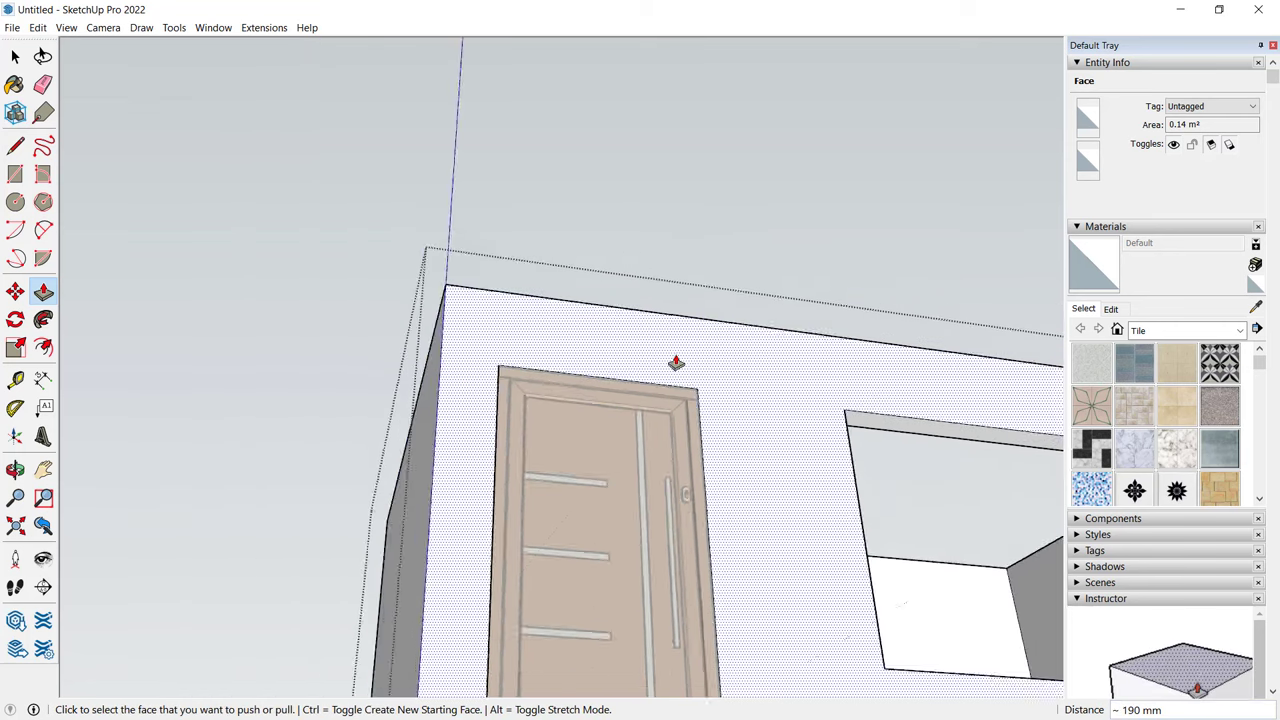
middle_click_drag(755, 277, 749, 583)
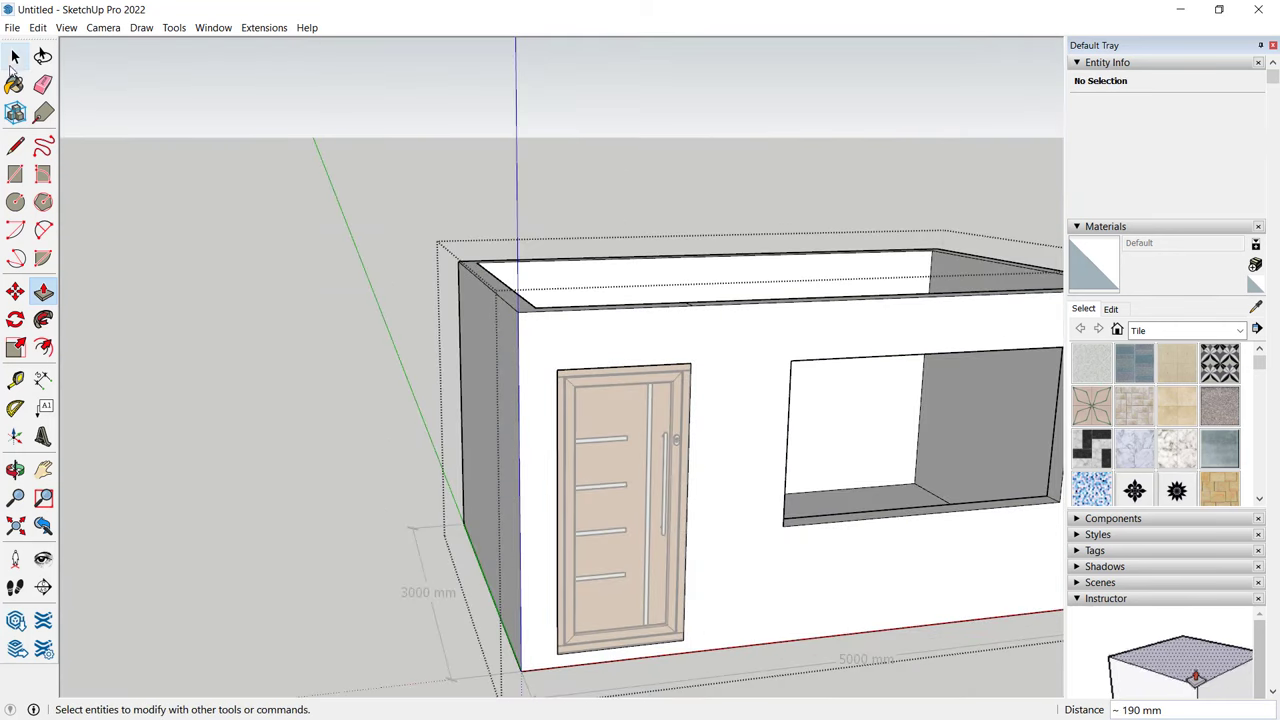
Search 3D Warehouse for 'window' and load the PENTEK sliding window into the model
left_click(15, 57)
scroll(677, 209, "down", 4)
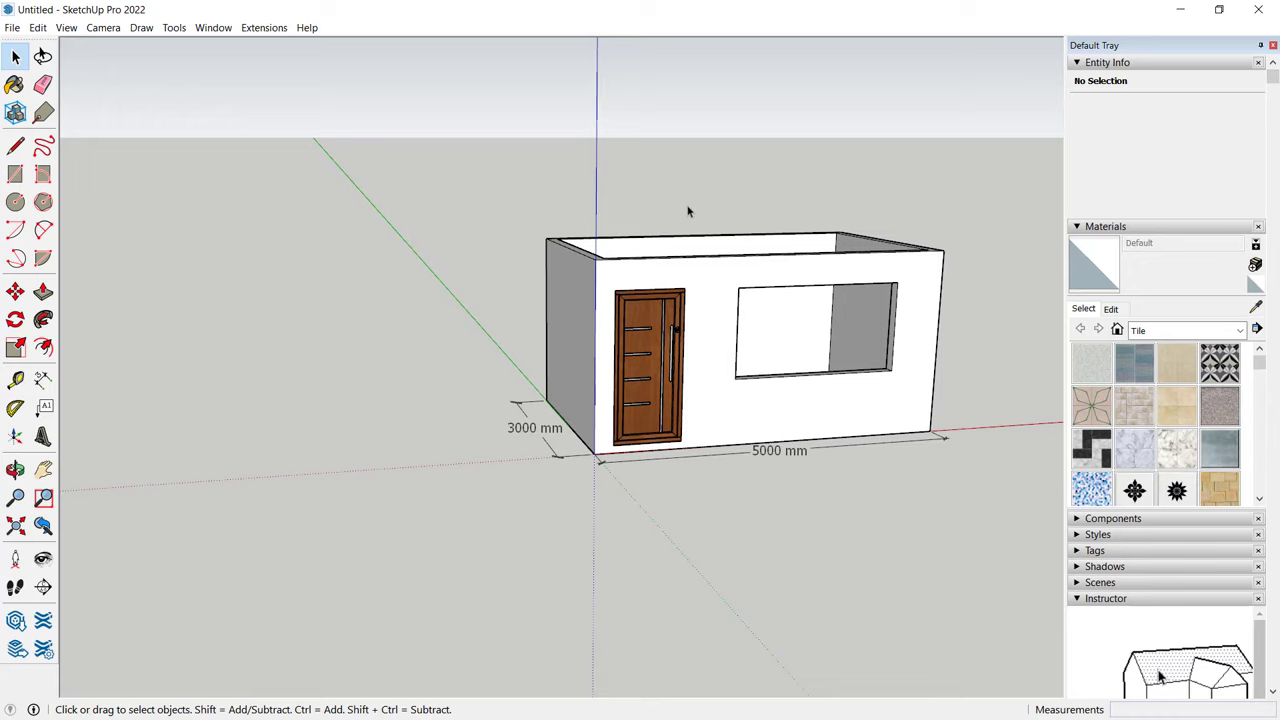
middle_click_drag(686, 209, 873, 275)
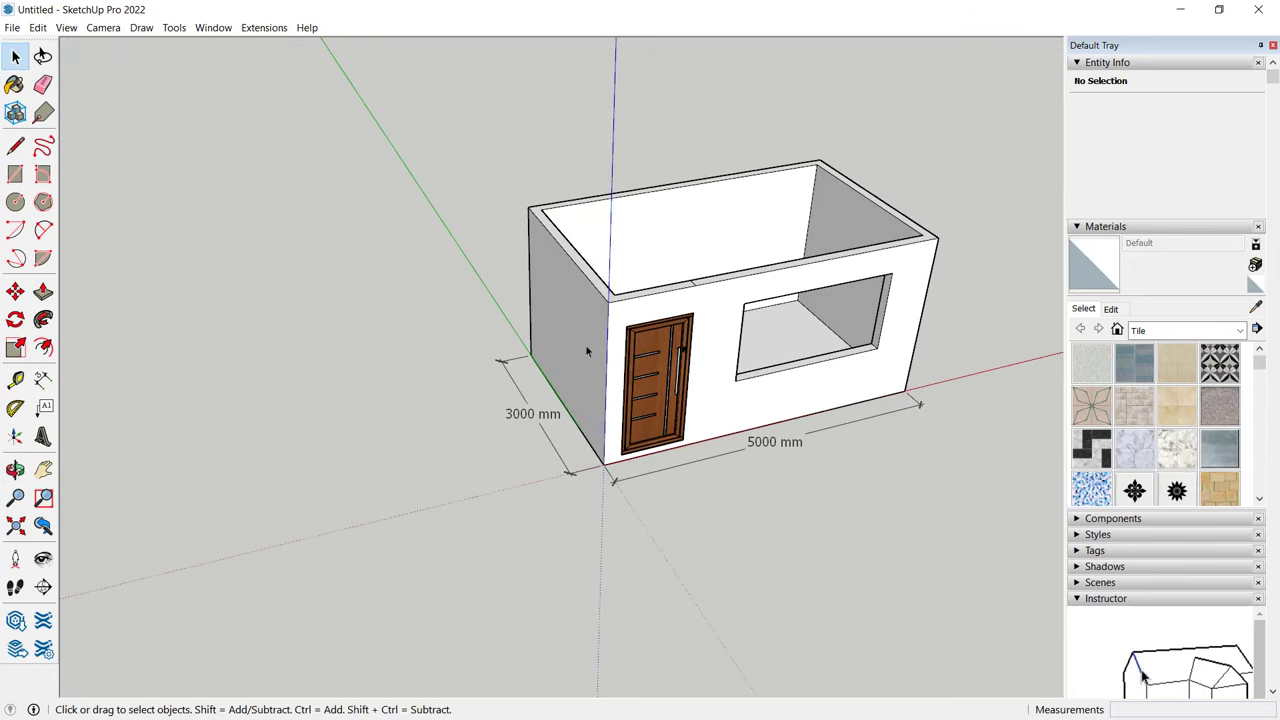
left_click(16, 621)
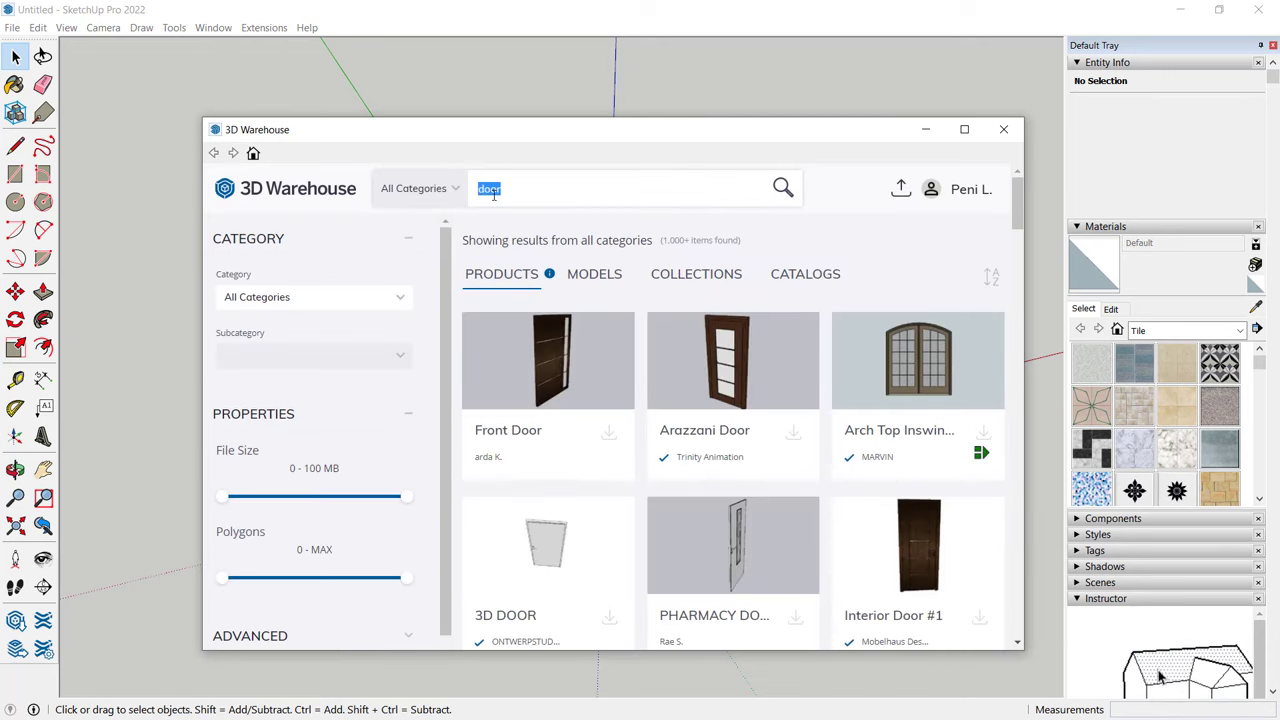
type("indow")
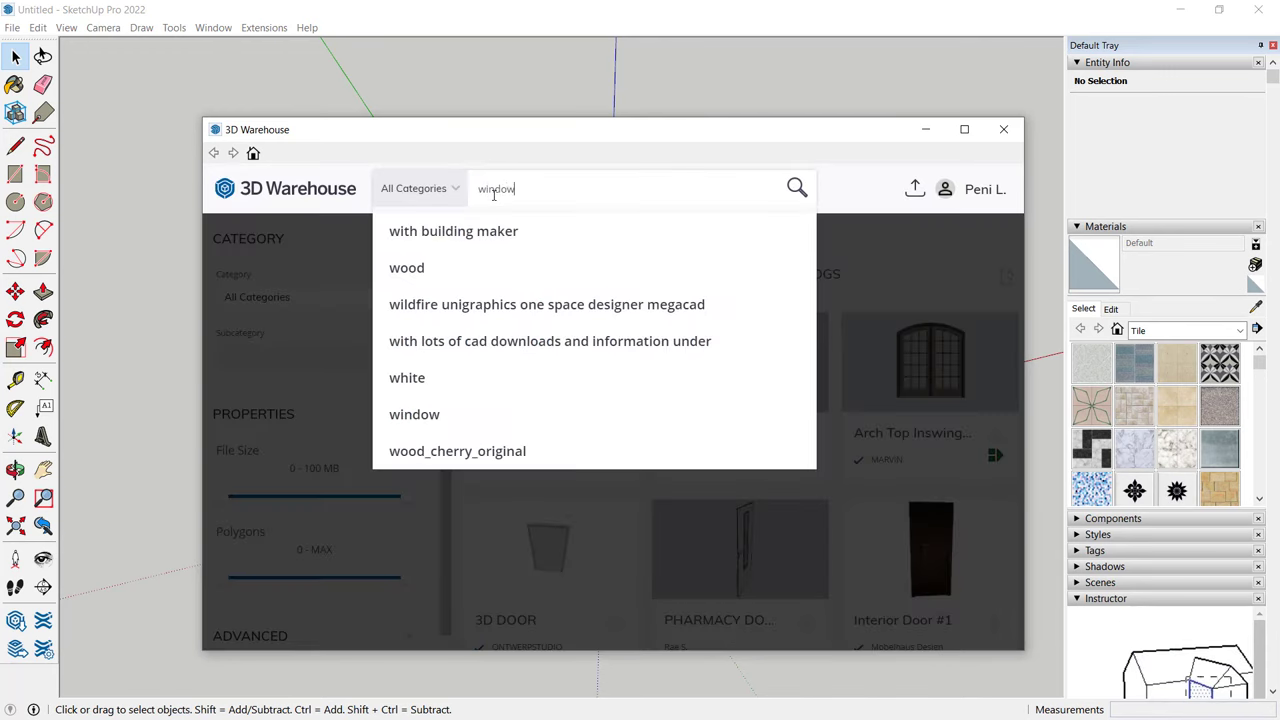
key("Return")
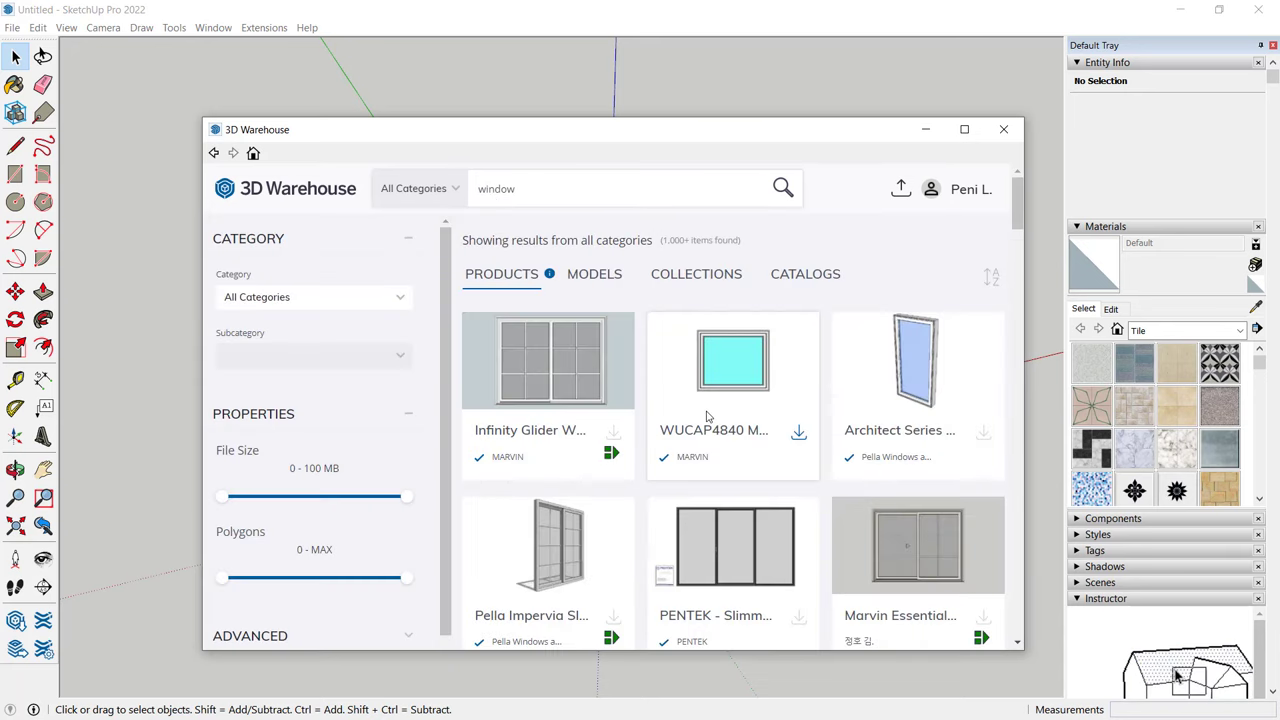
scroll(705, 427, "down", 1)
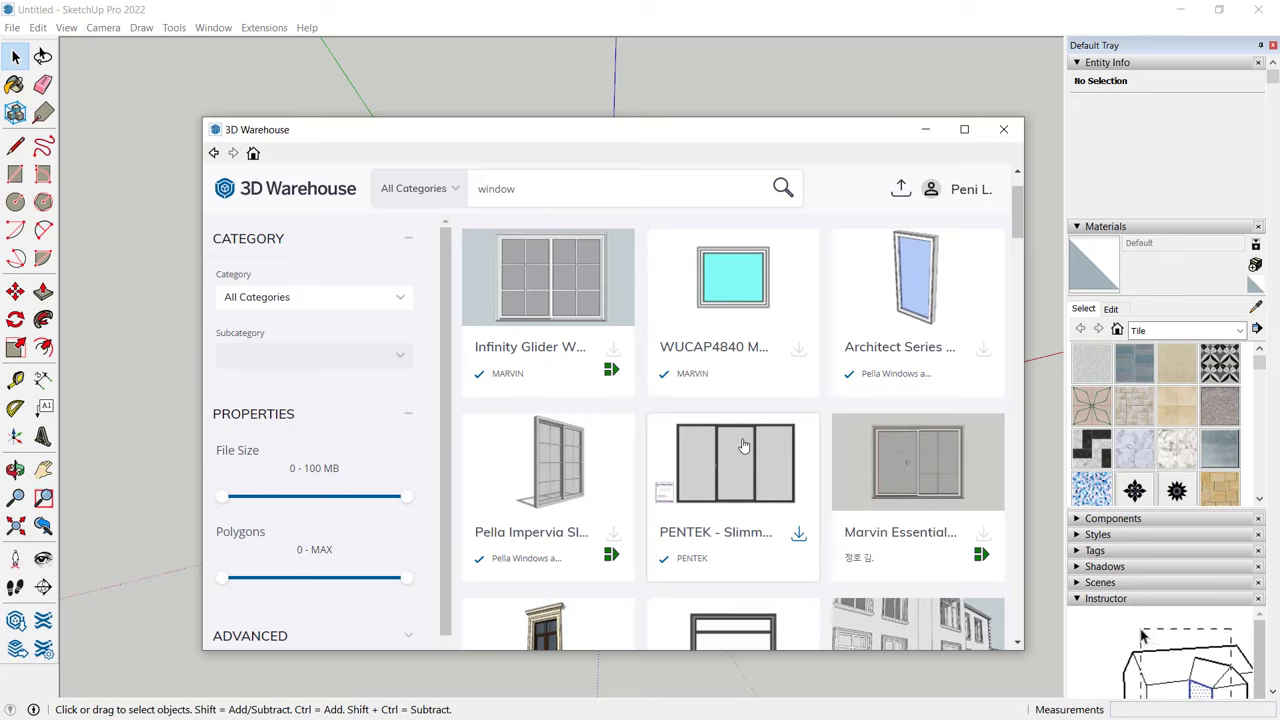
left_click(801, 537)
left_click(549, 431)
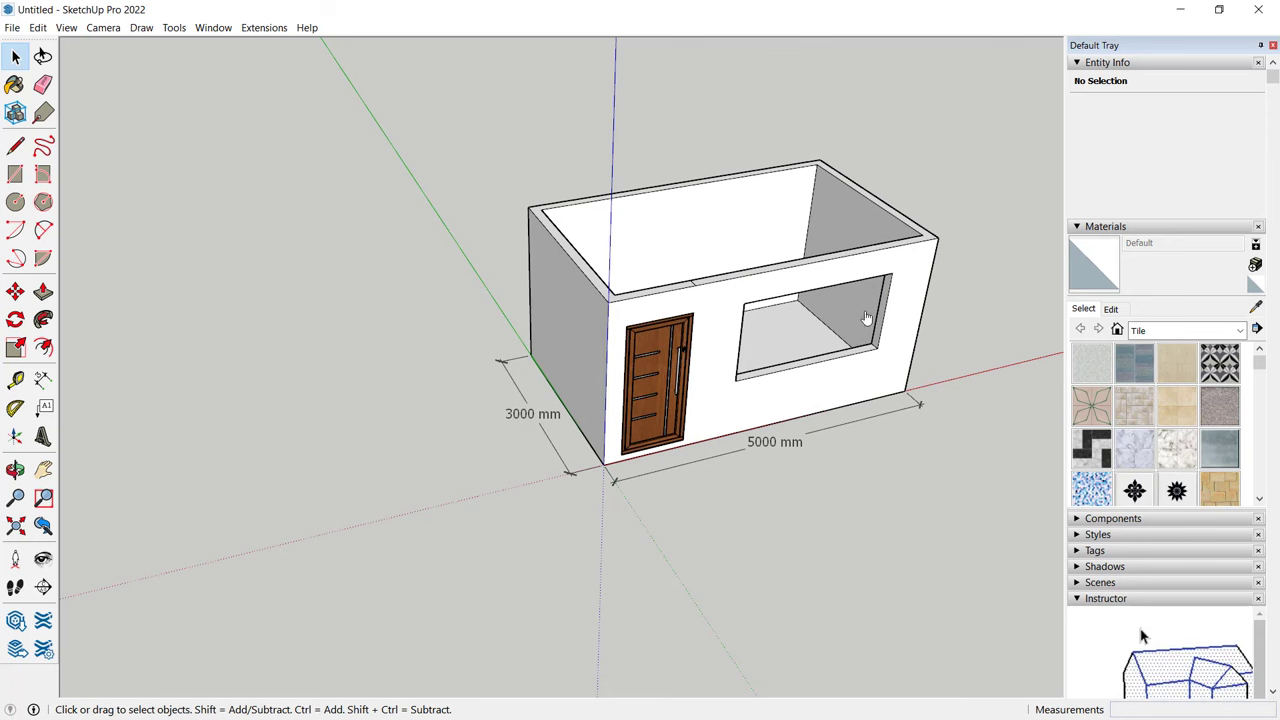
Place the PENTEK window at the front wall opening
scroll(830, 280, "up", 5)
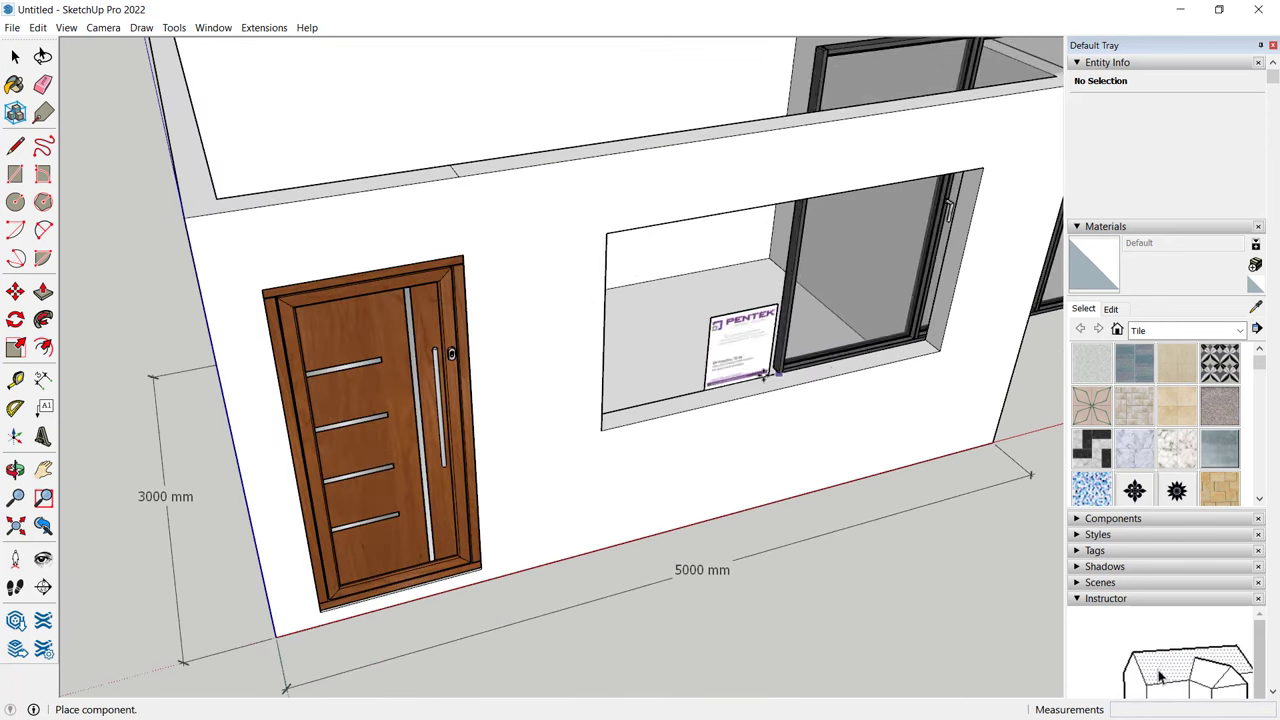
scroll(602, 432, "up", 3)
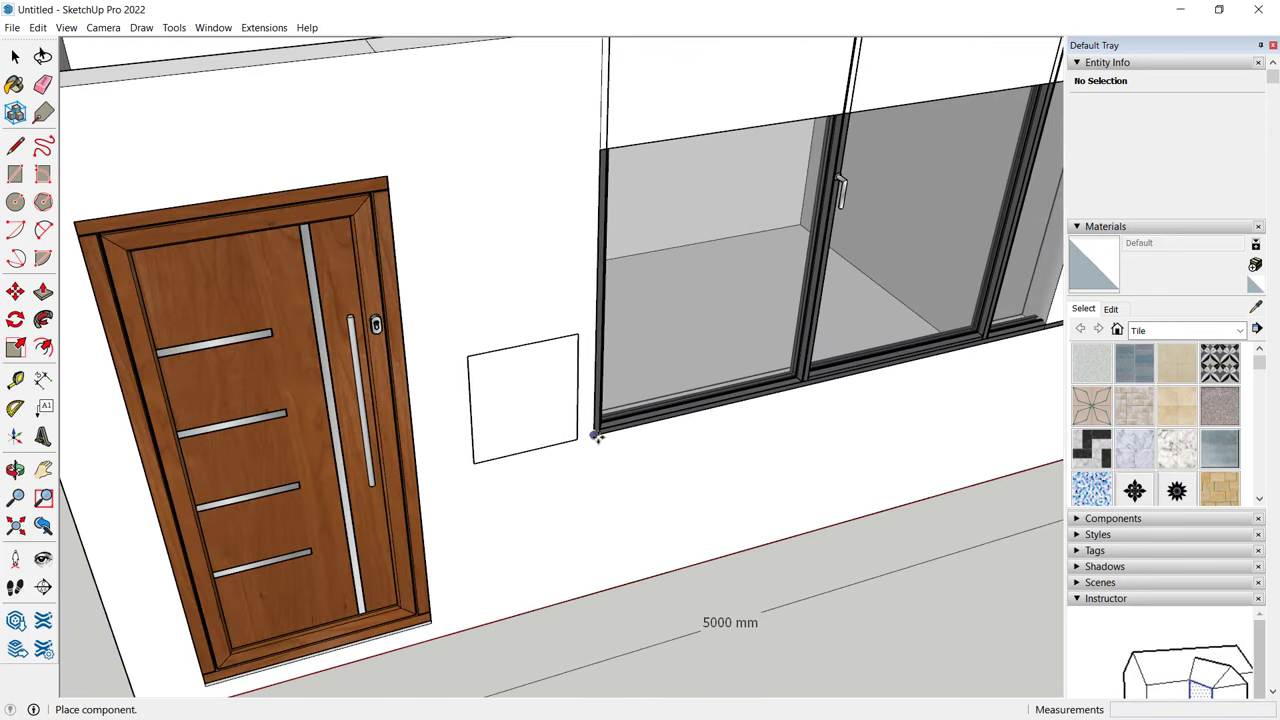
left_click(596, 436)
scroll(817, 437, "down", 8)
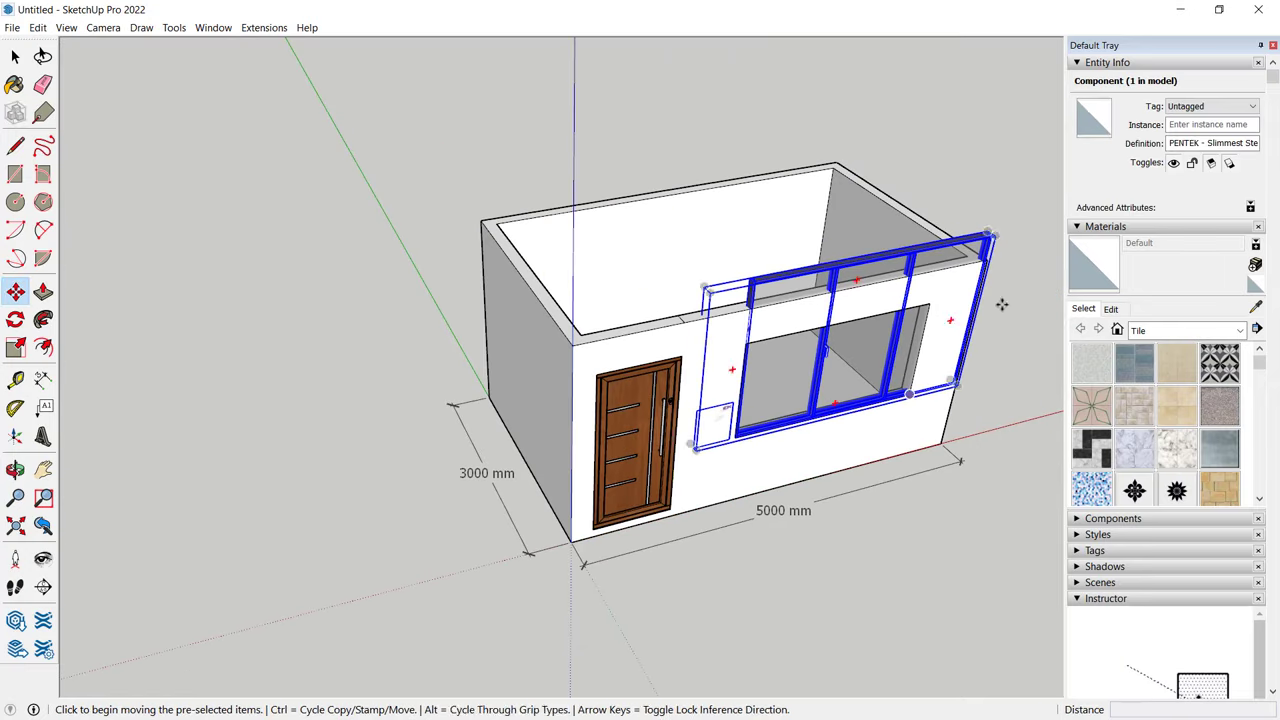
scroll(1005, 263, "up", 2)
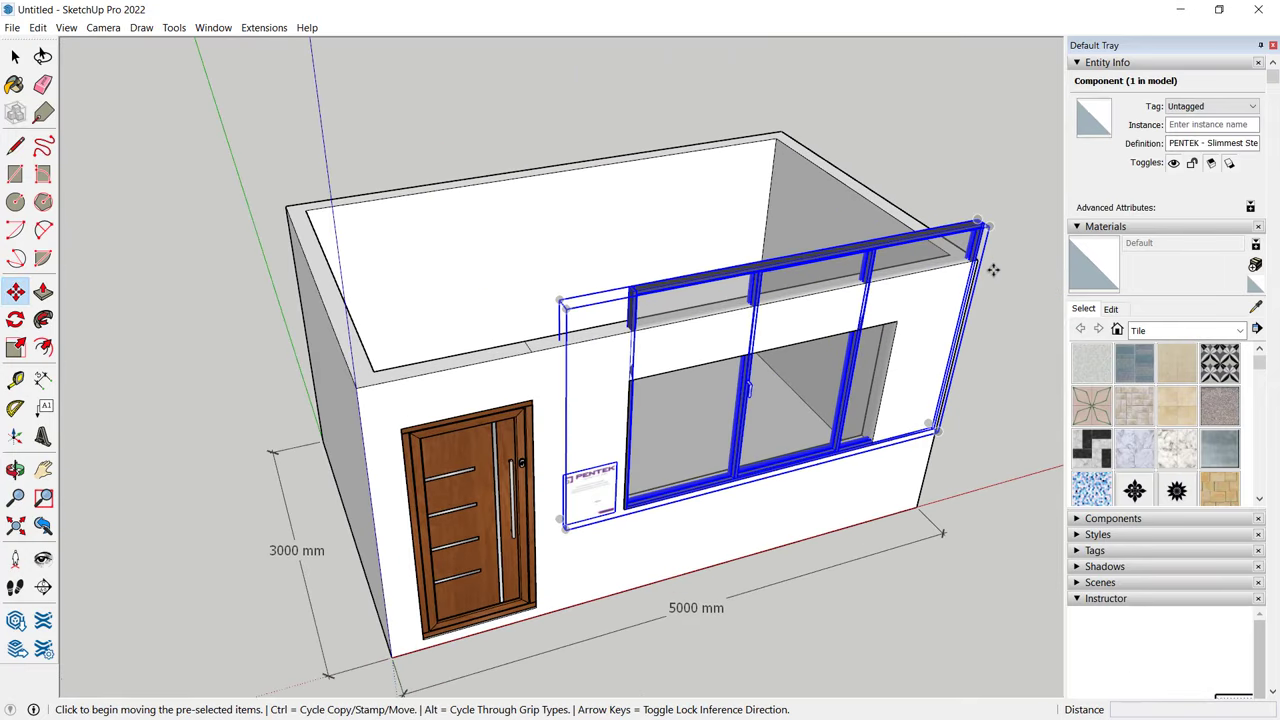
Scale the window down from its upper-right corner to fit the opening
left_click(15, 349)
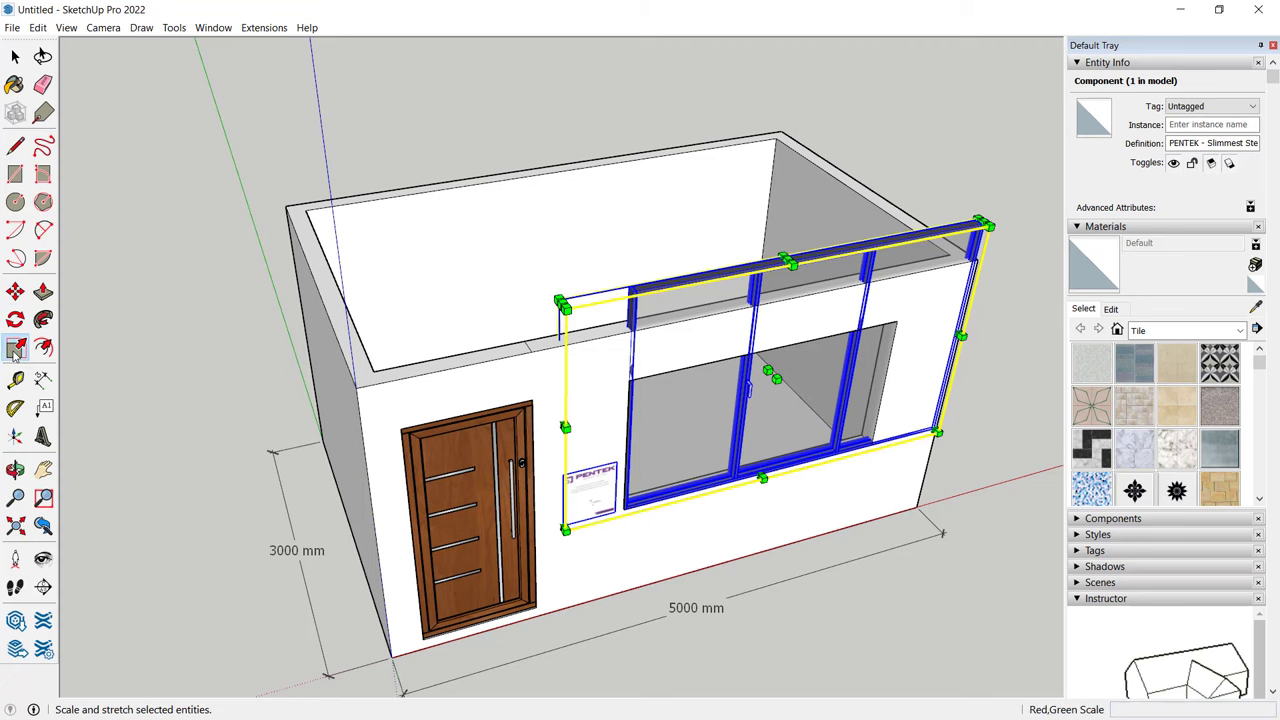
scroll(995, 214, "up", 2)
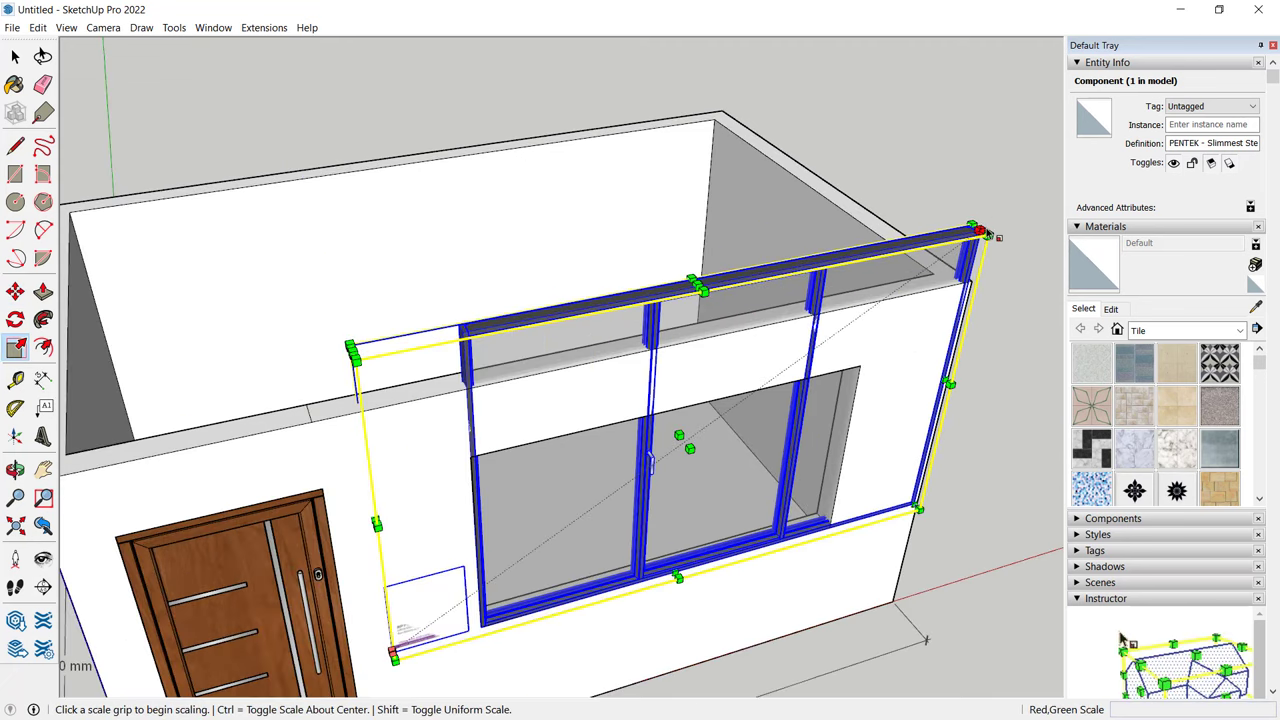
left_click(982, 232)
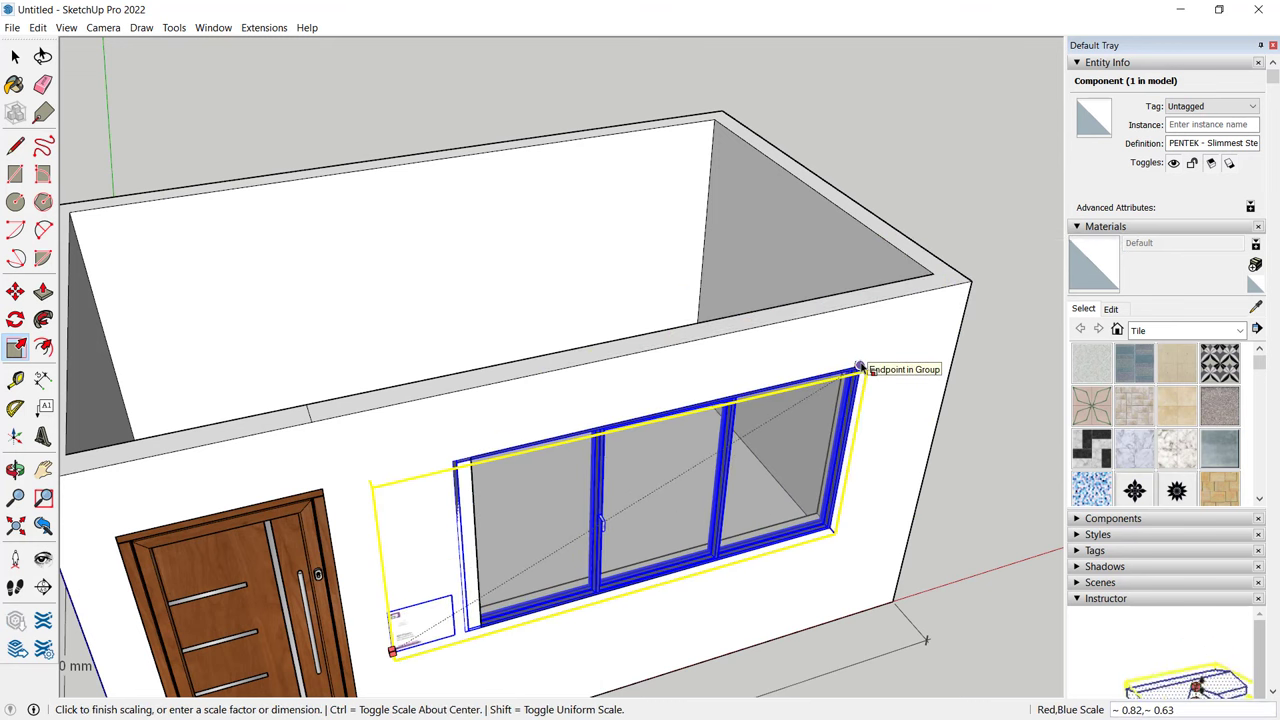
left_click(862, 368)
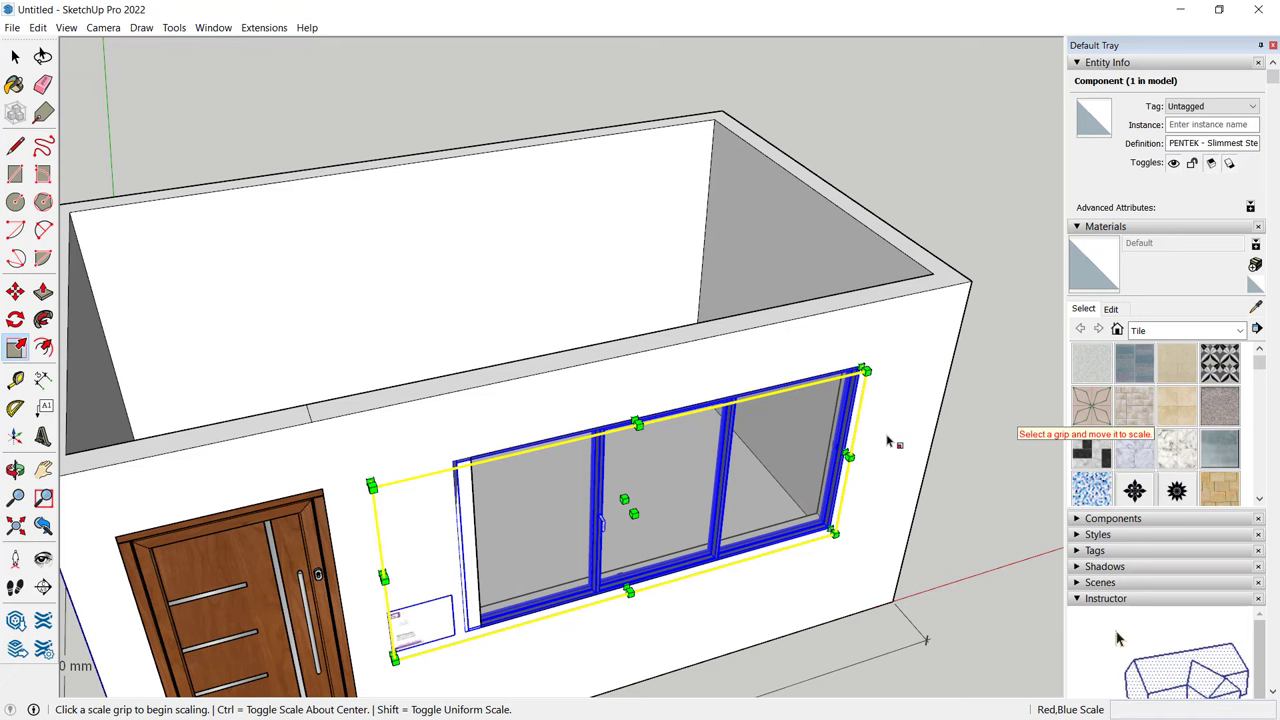
left_click(15, 56)
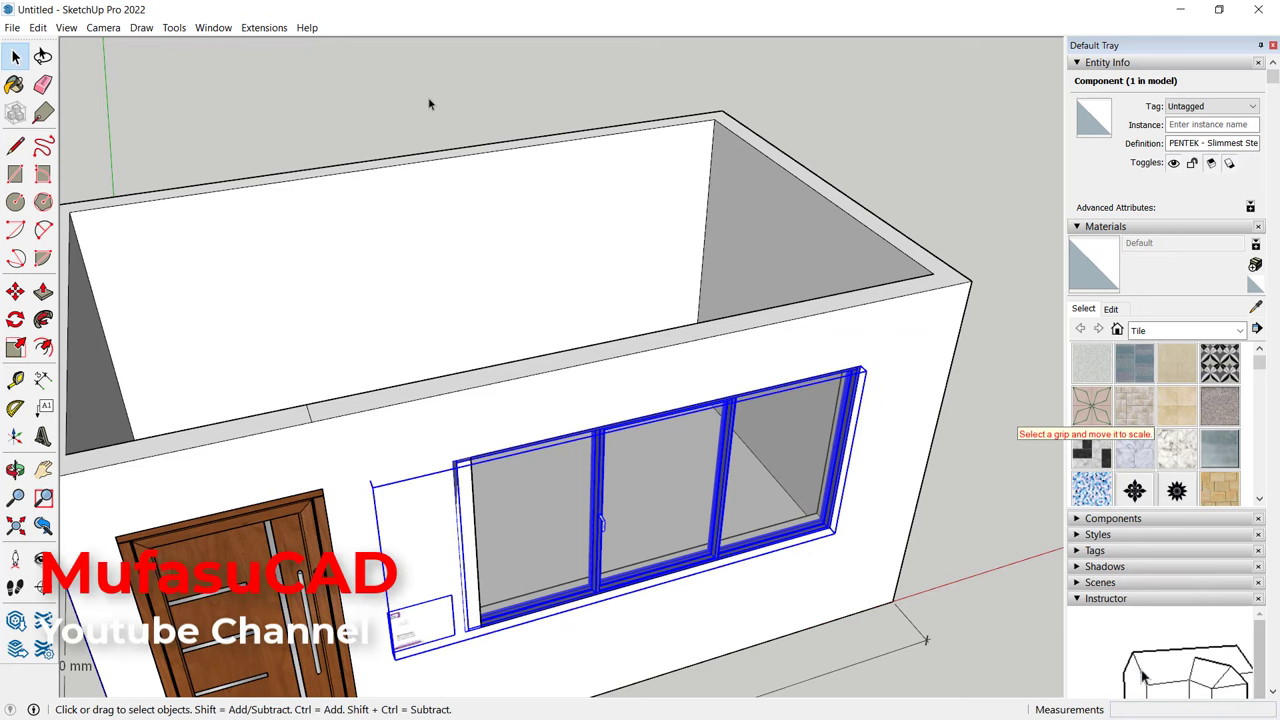
Face the window squarely, then open the wall group and select all its geometry
left_click(430, 104)
scroll(660, 197, "down", 4)
middle_click_drag(674, 200, 644, 326)
scroll(594, 394, "up", 5)
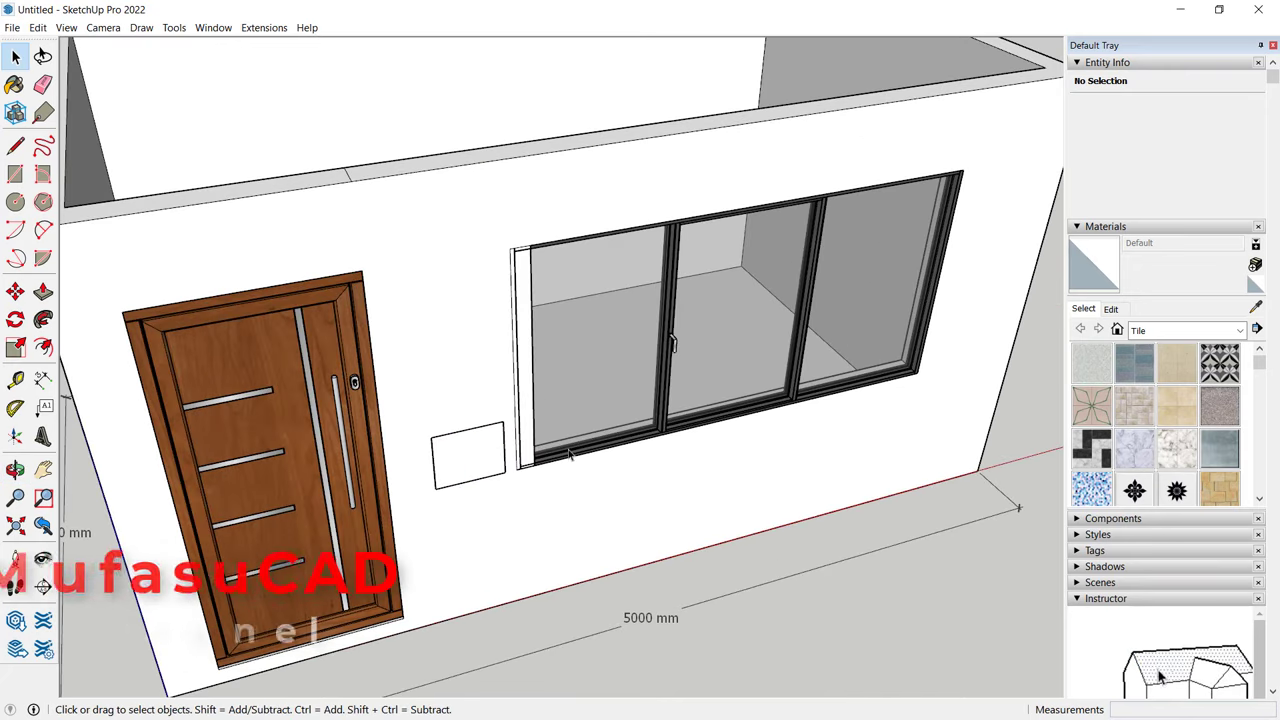
left_click(545, 300)
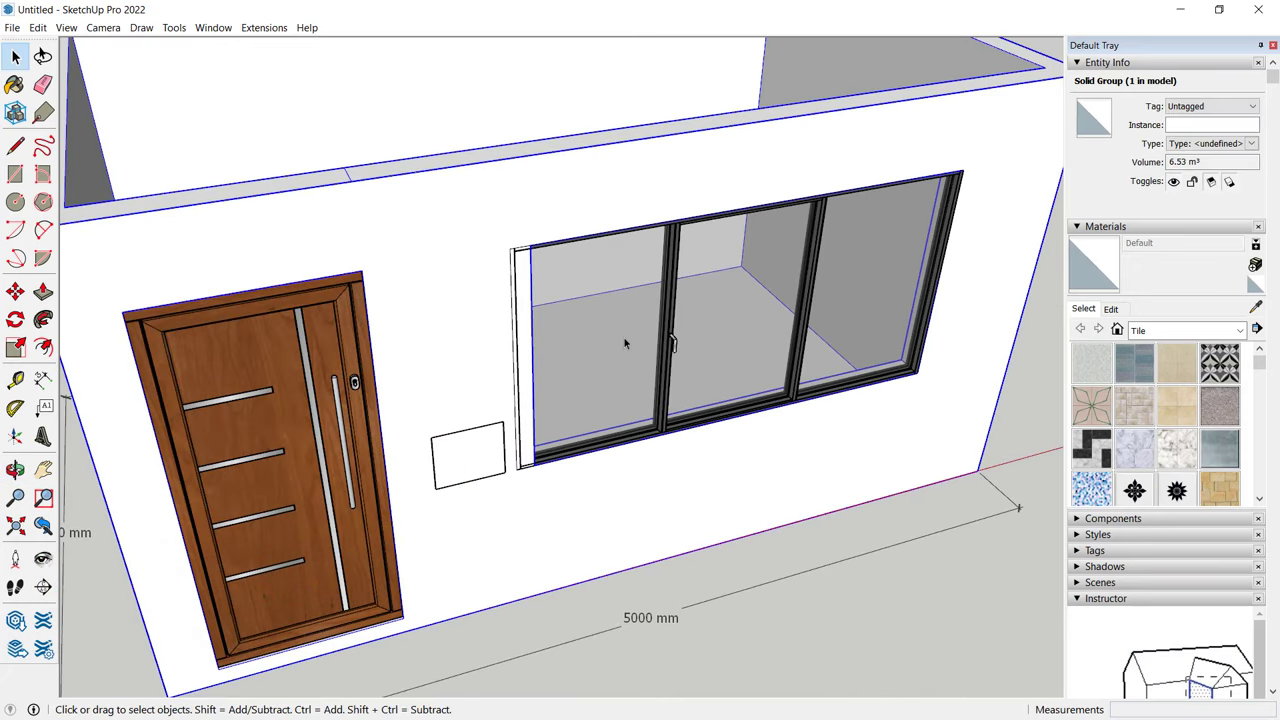
middle_click_drag(623, 340, 677, 328)
middle_click_drag(820, 360, 494, 283)
scroll(550, 142, "up", 2)
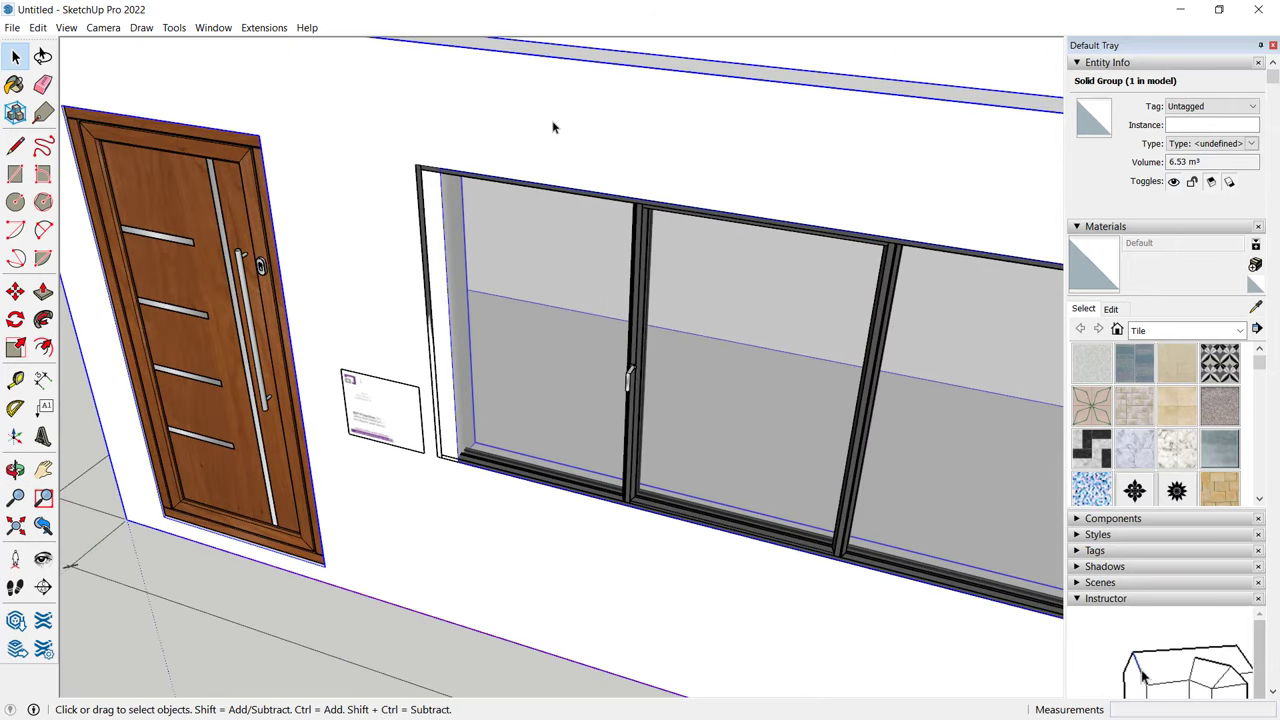
double_click(552, 126)
key("ctrl+a")
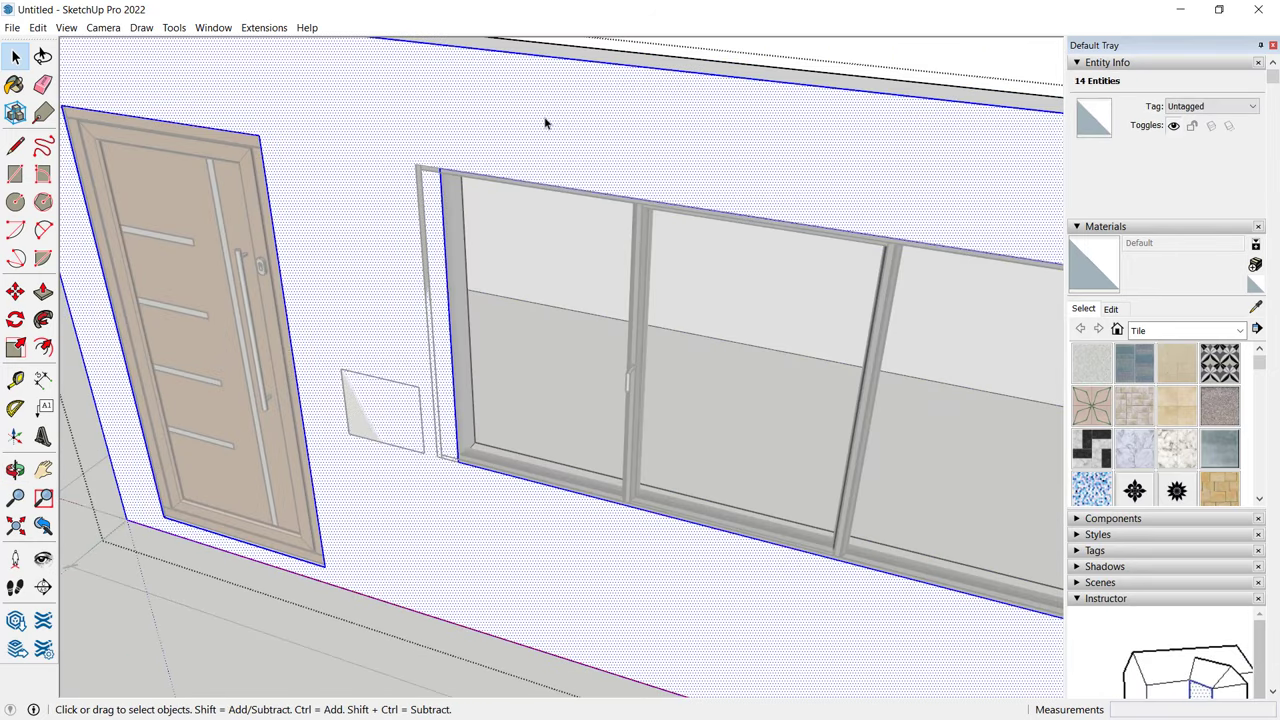
Push the jamb face beside the window about 96 mm to meet the window frame
left_click(43, 291)
scroll(505, 305, "up", 2)
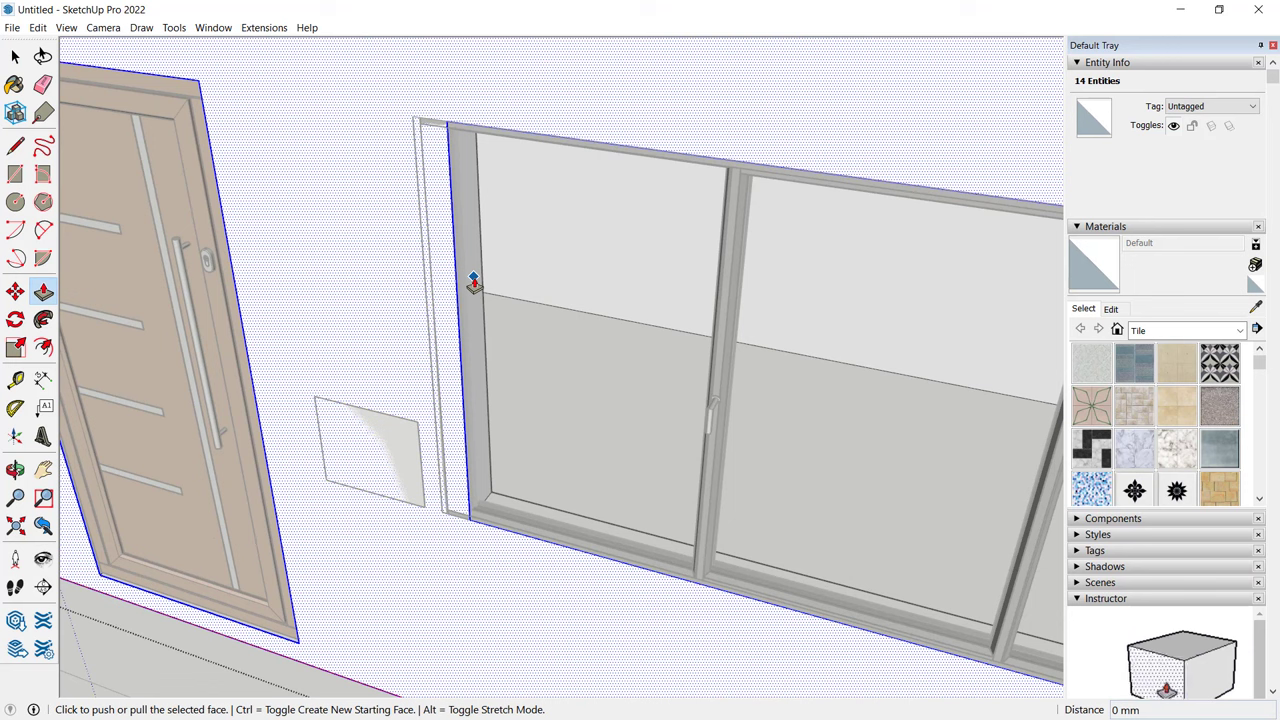
left_click(474, 283)
key("Escape")
left_click(470, 284)
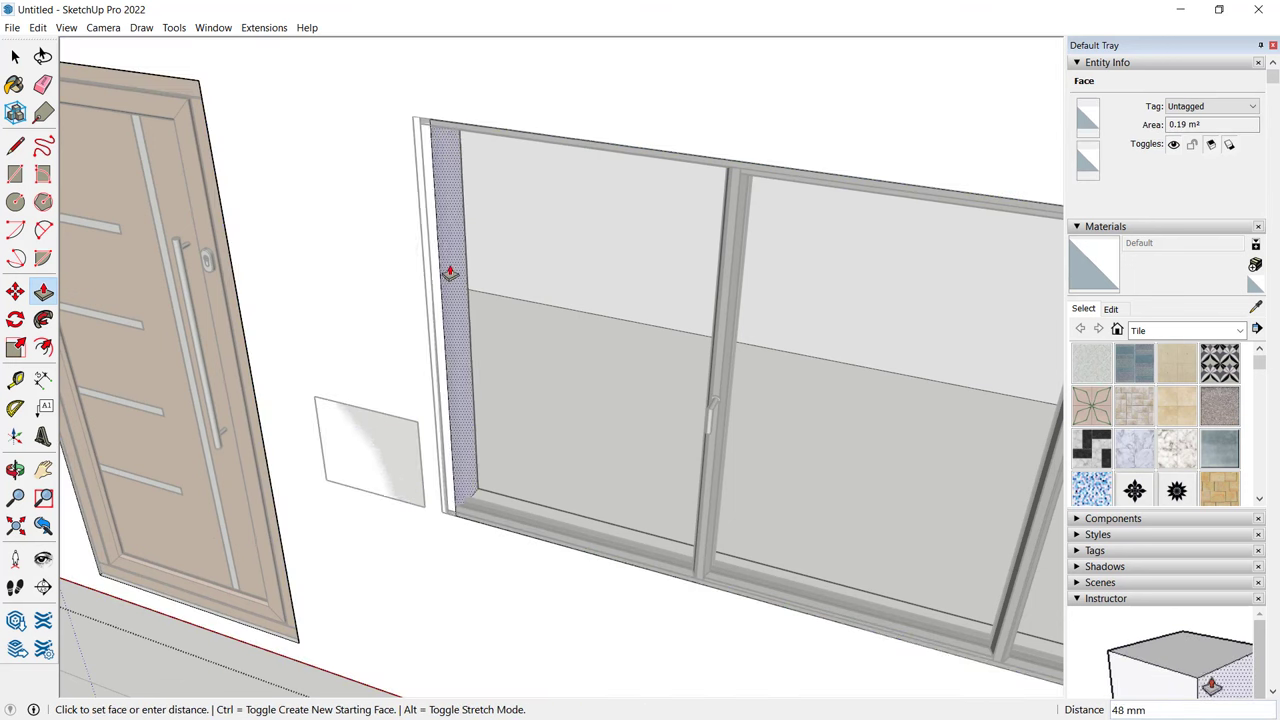
left_click(423, 262)
scroll(430, 262, "down", 3)
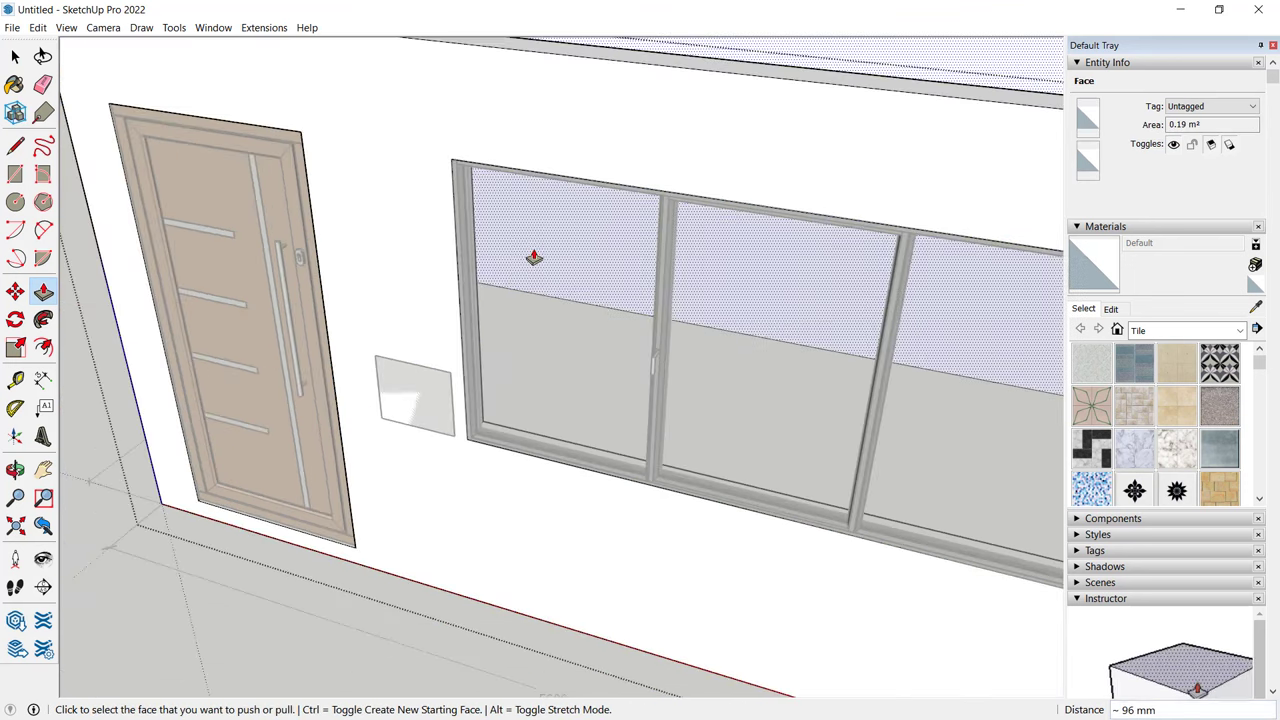
scroll(533, 257, "down", 3)
left_click(15, 56)
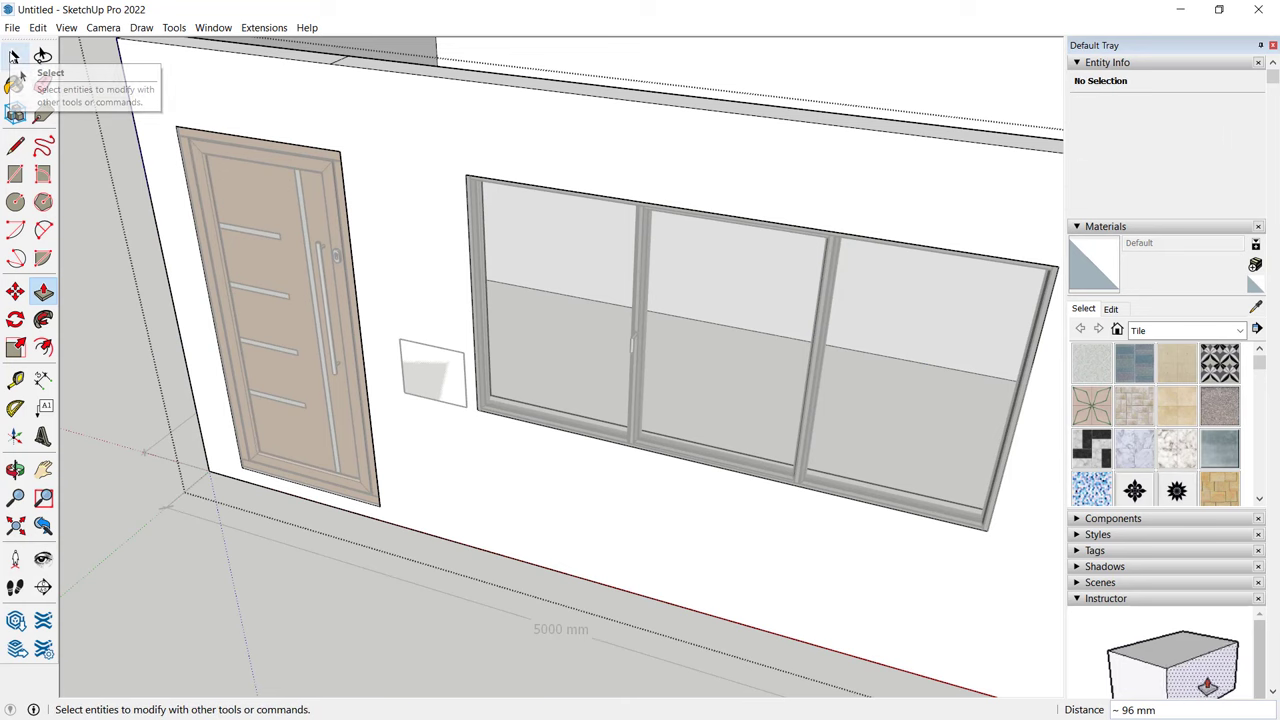
scroll(220, 565, "down", 8)
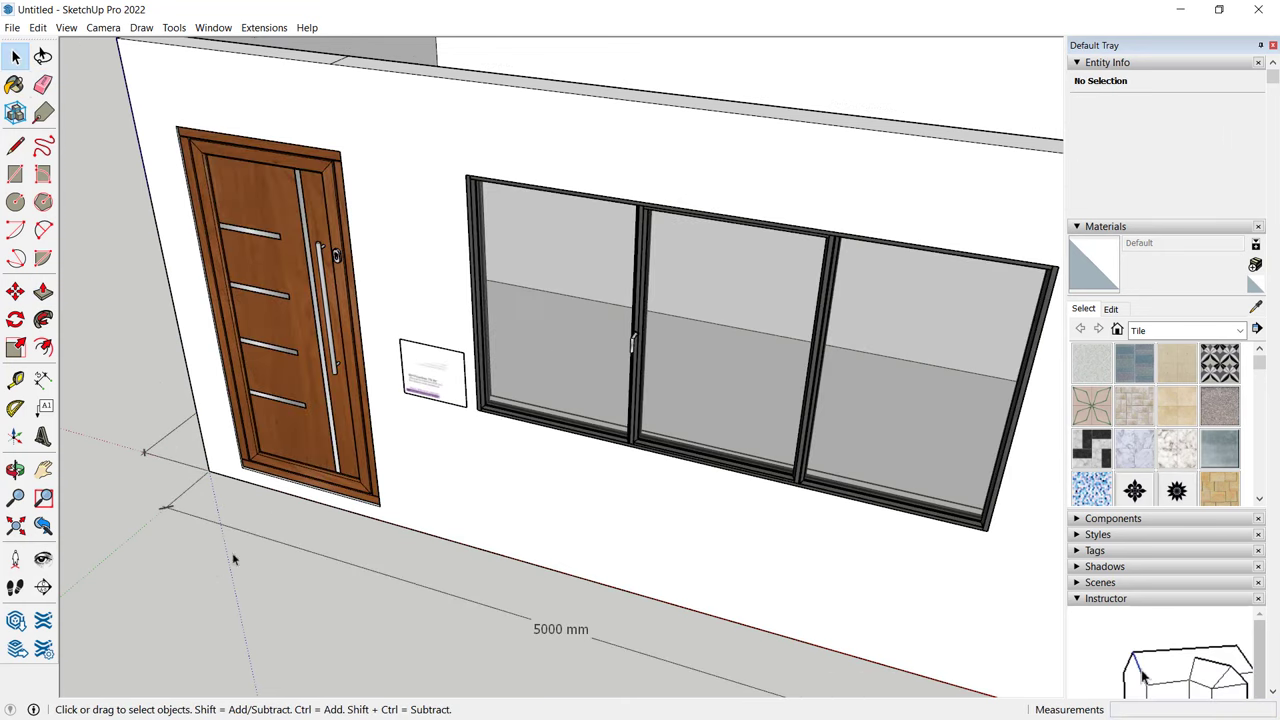
Draw a 5000 × 3000 mm rectangle across the wall tops, corner to corner
middle_click_drag(534, 343, 864, 325)
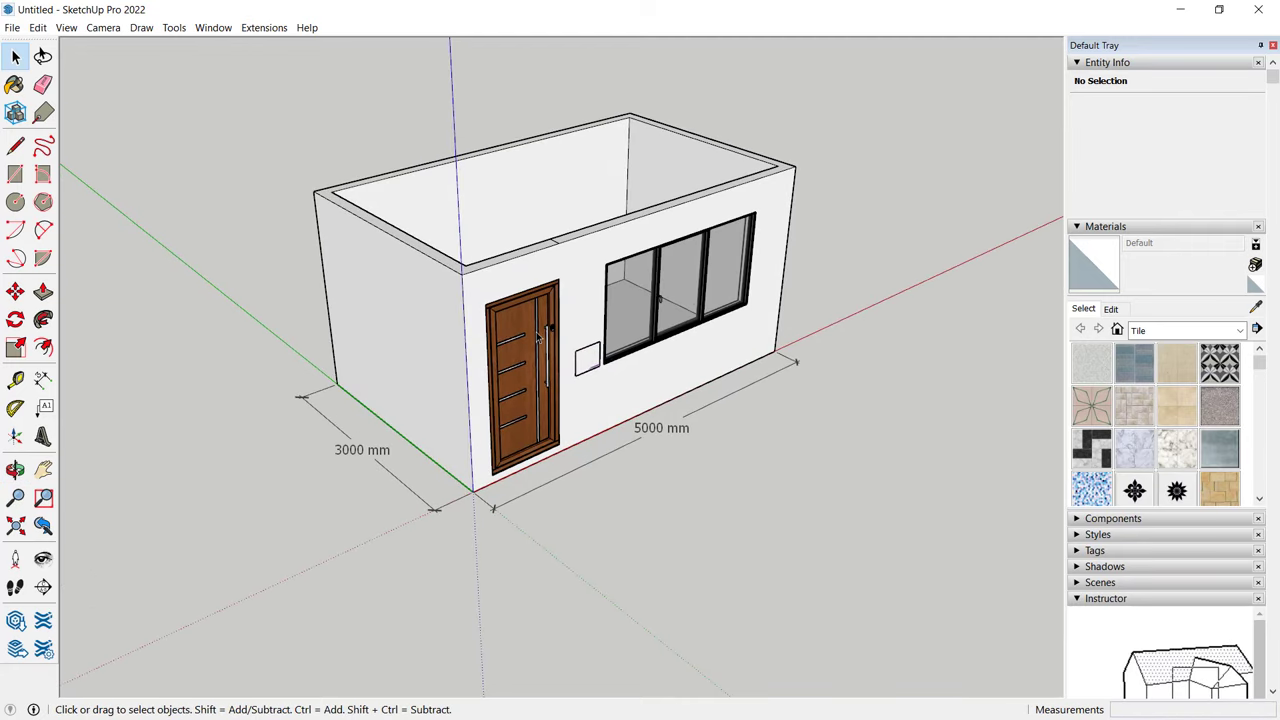
middle_click_drag(747, 116, 752, 91)
left_click_drag(781, 238, 253, 138)
middle_click_drag(253, 138, 849, 203)
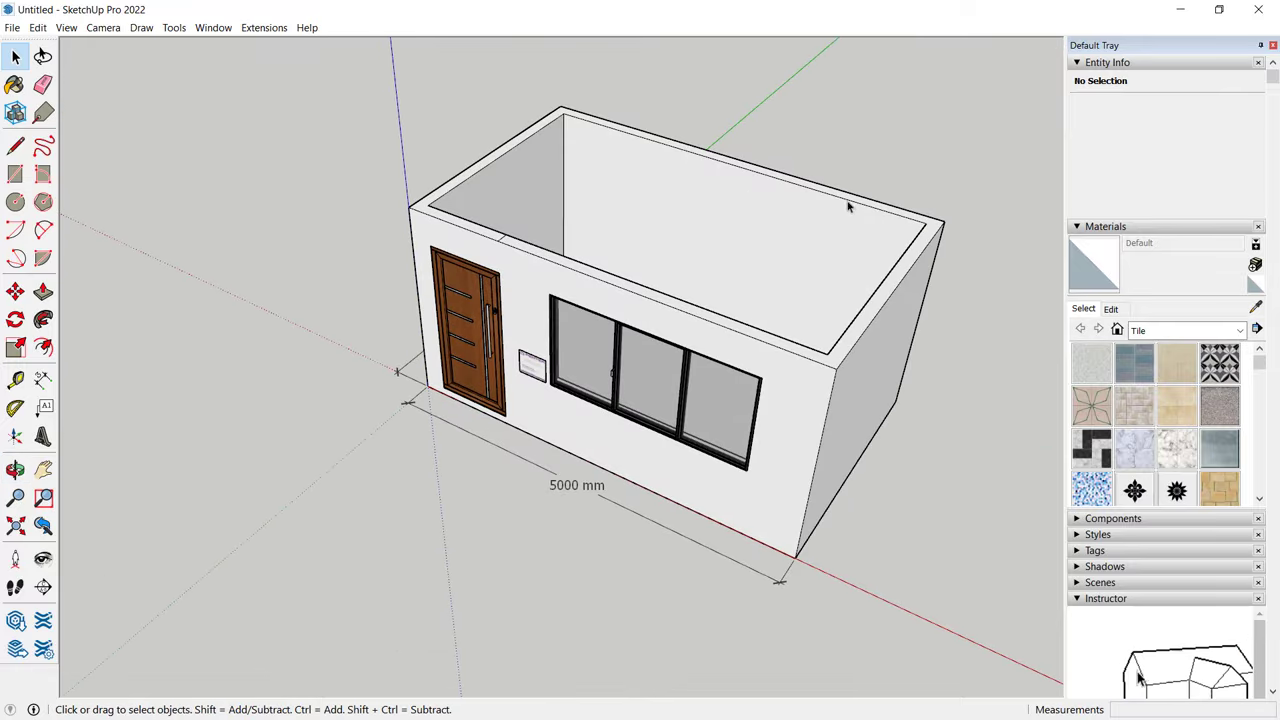
middle_click(851, 120)
middle_click_drag(829, 117, 716, 194)
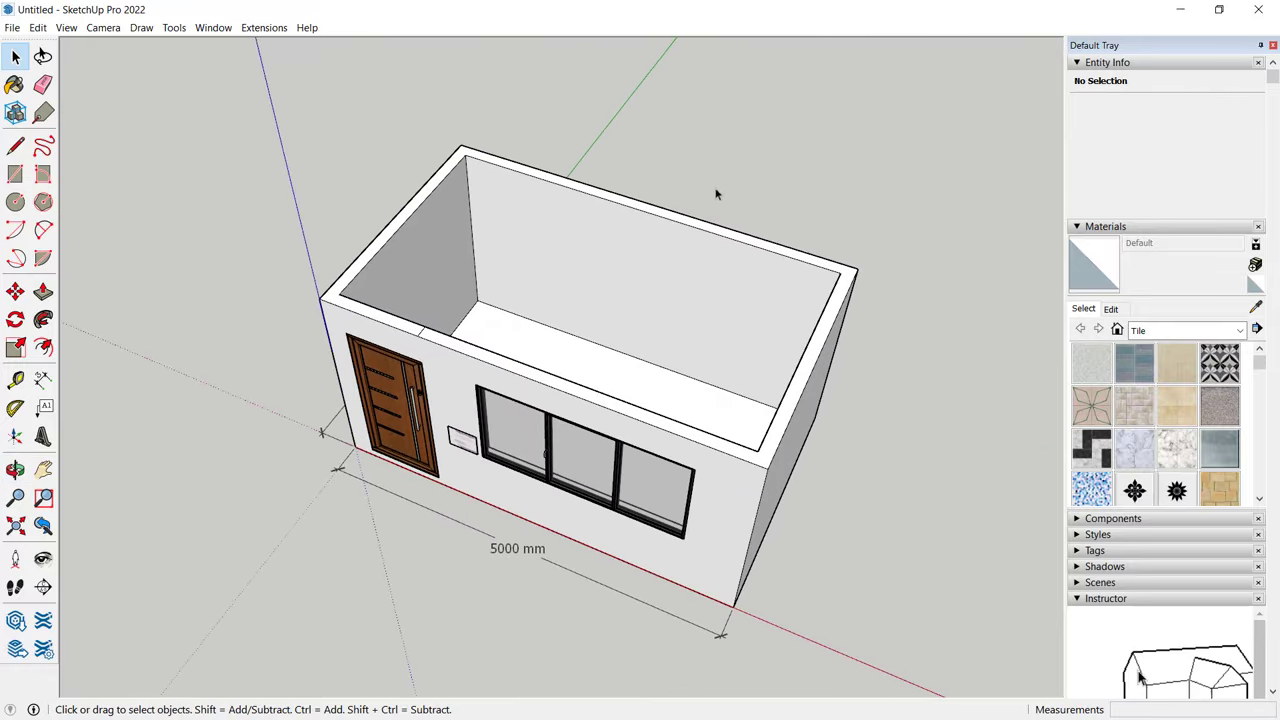
left_click(15, 174)
left_click(319, 298)
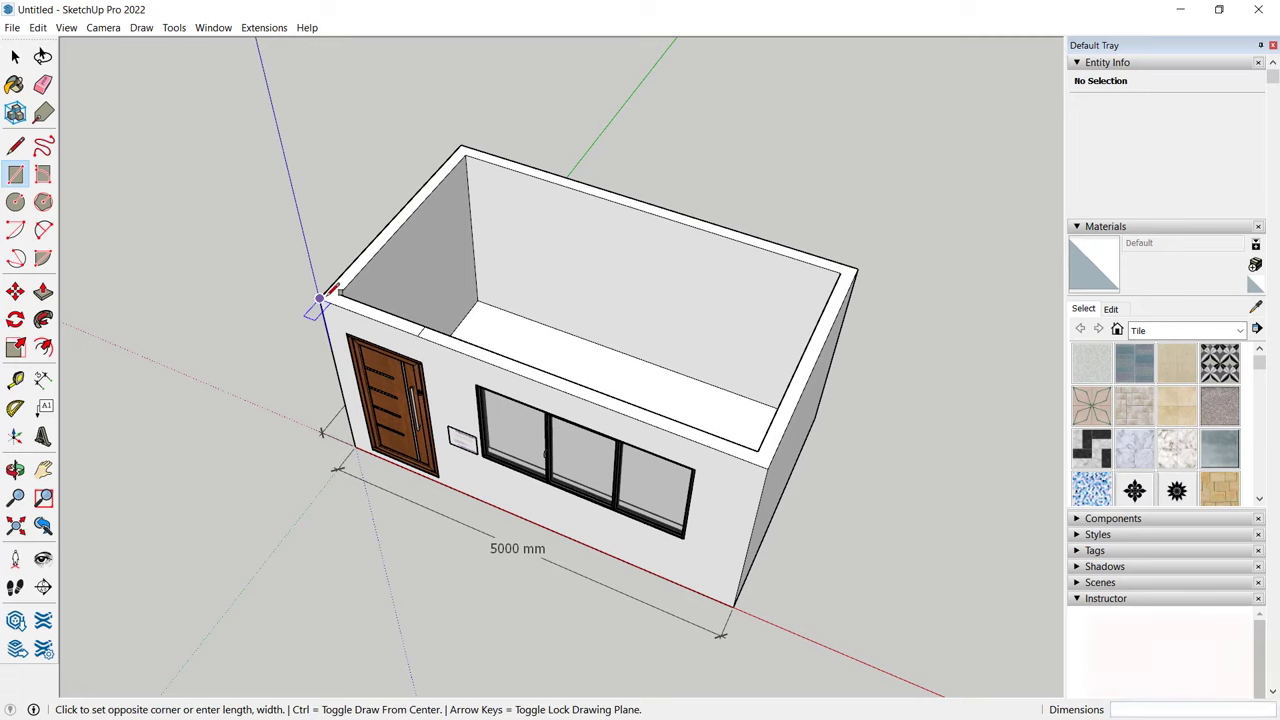
left_click(858, 268)
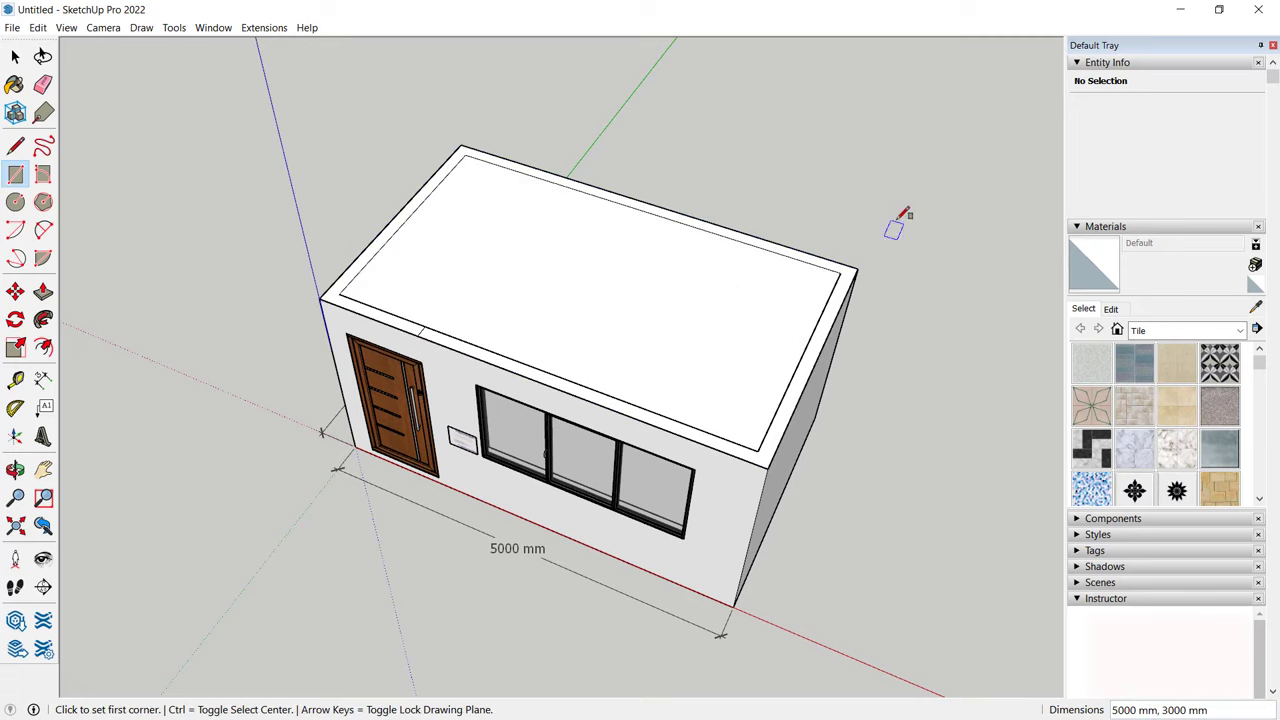
Pull the roof rectangle up 217 mm into a solid slab
left_click(43, 291)
left_click(580, 271)
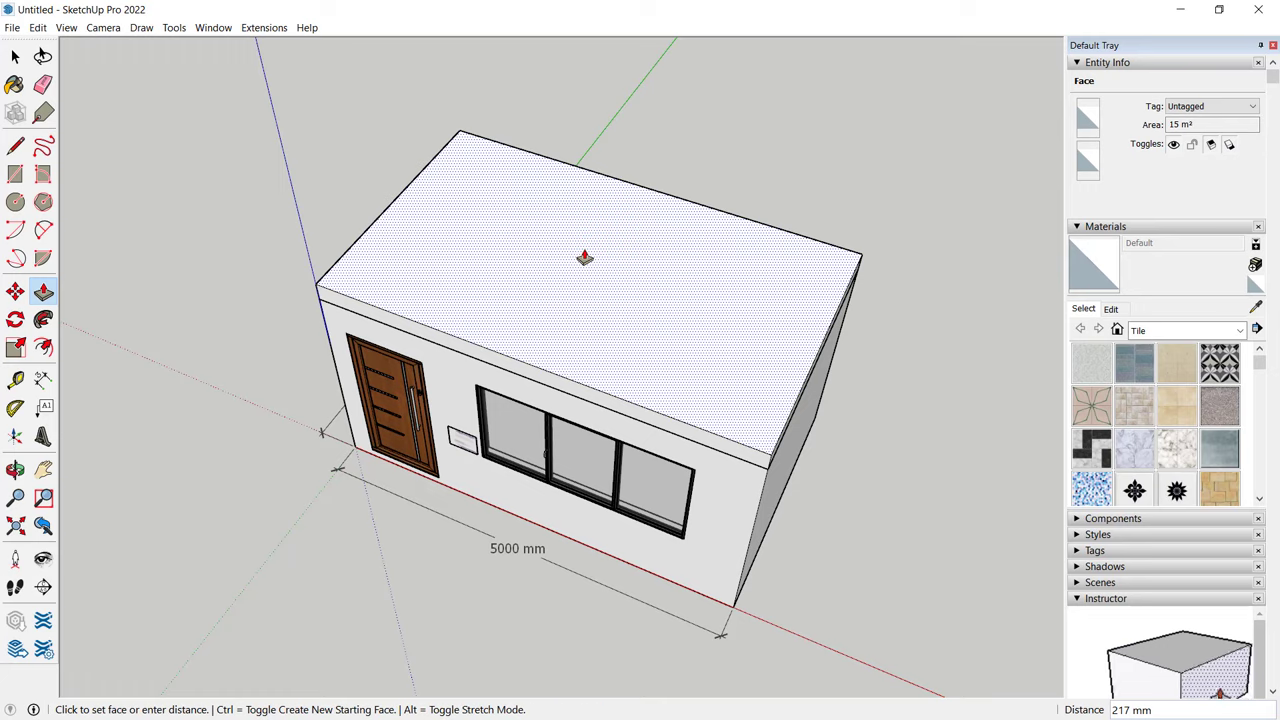
left_click(584, 258)
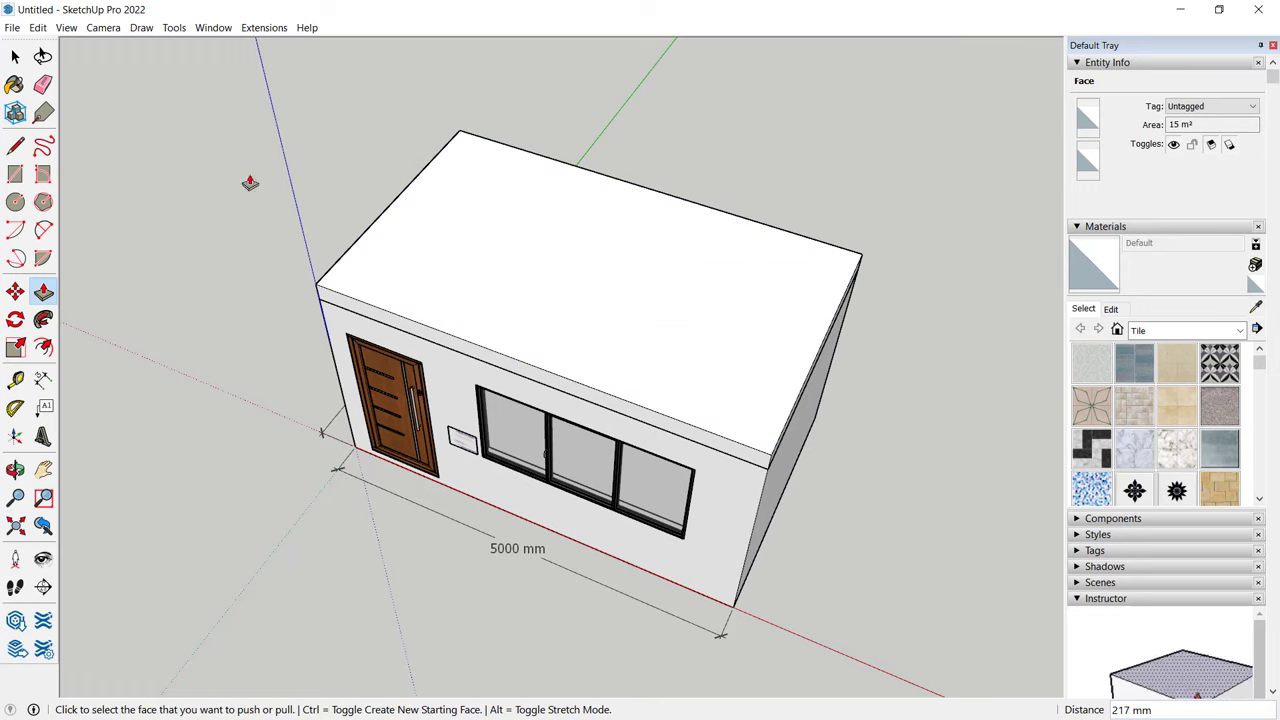
left_click(14, 147)
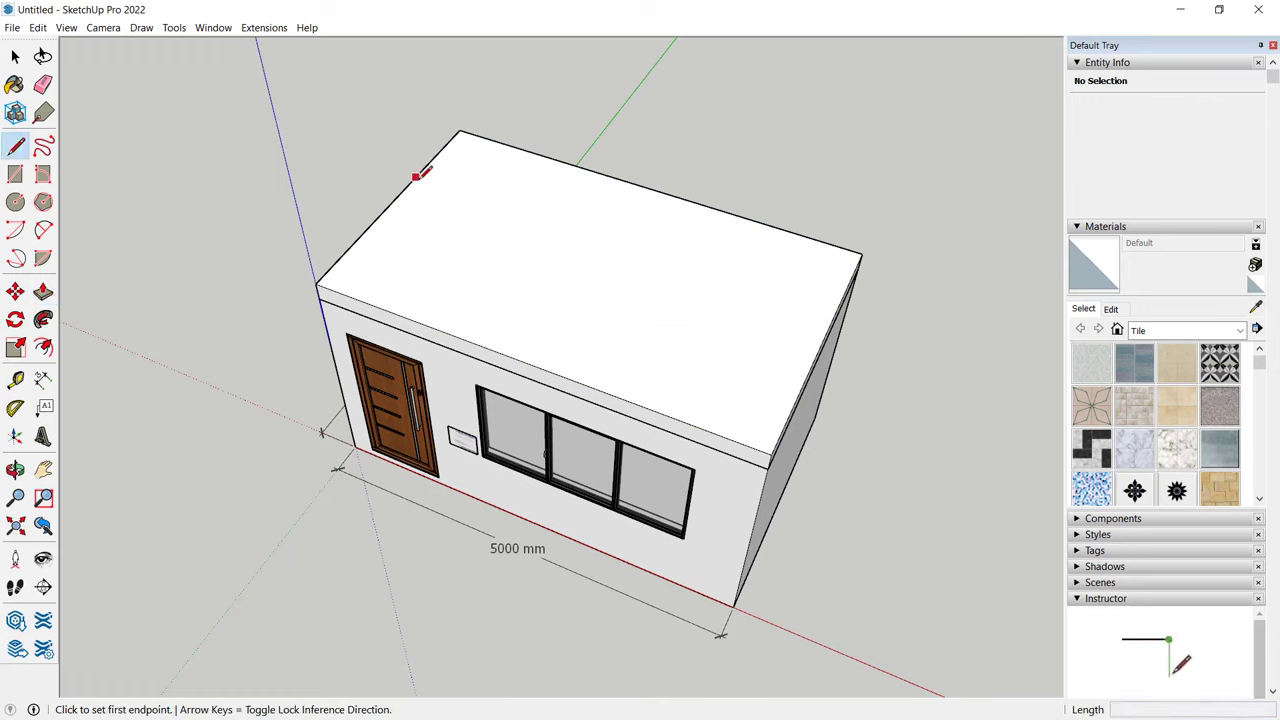
Draw a 5000 mm ridge line between the roof edge midpoints and raise it into a gable
left_click(393, 200)
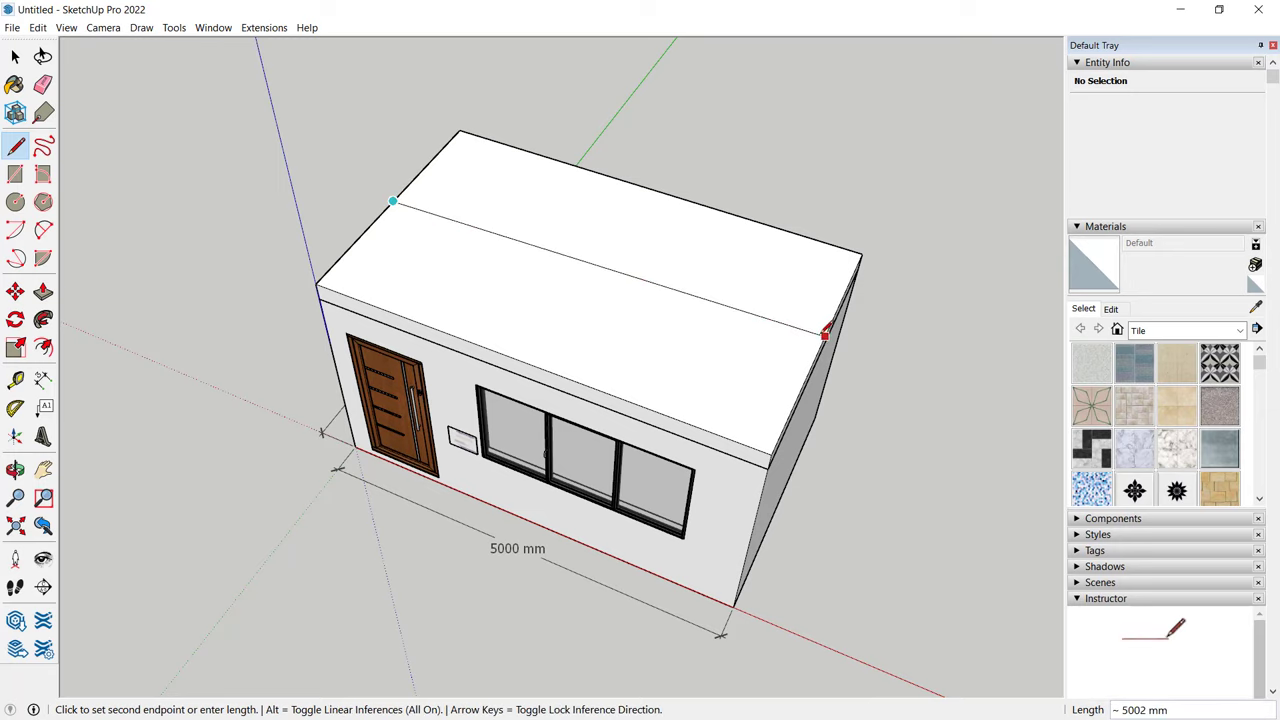
left_click(822, 344)
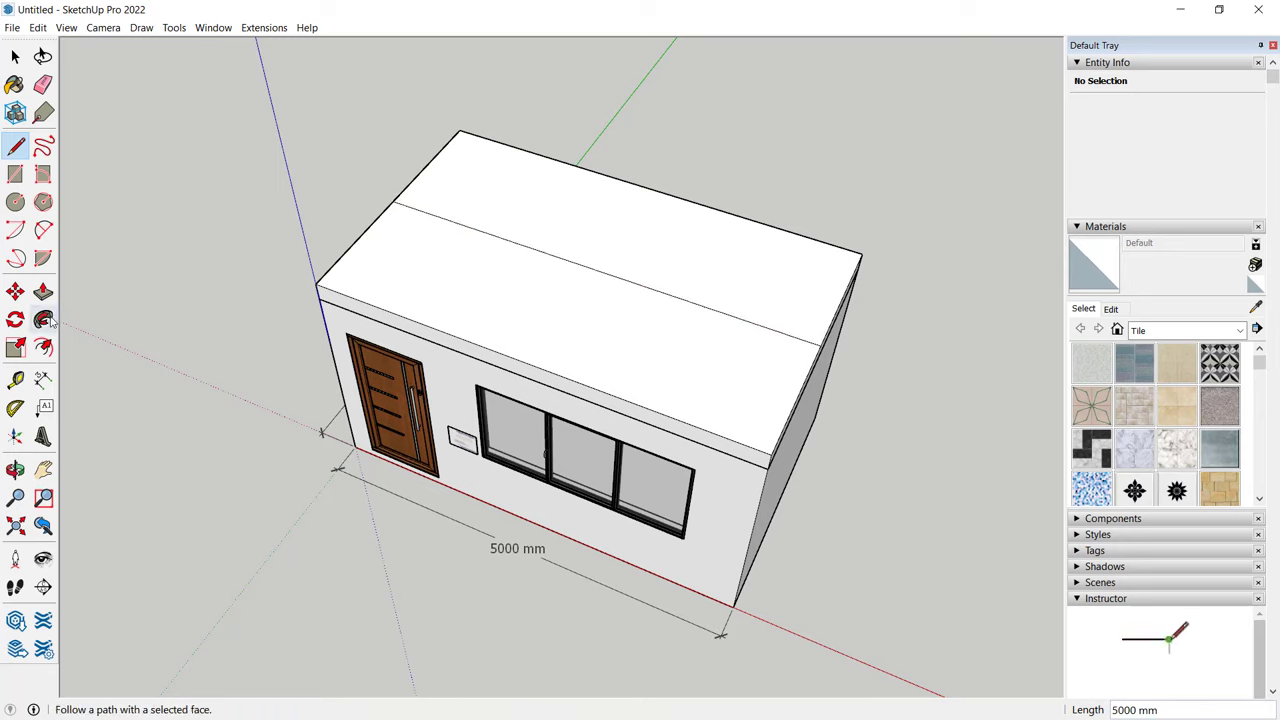
left_click(15, 291)
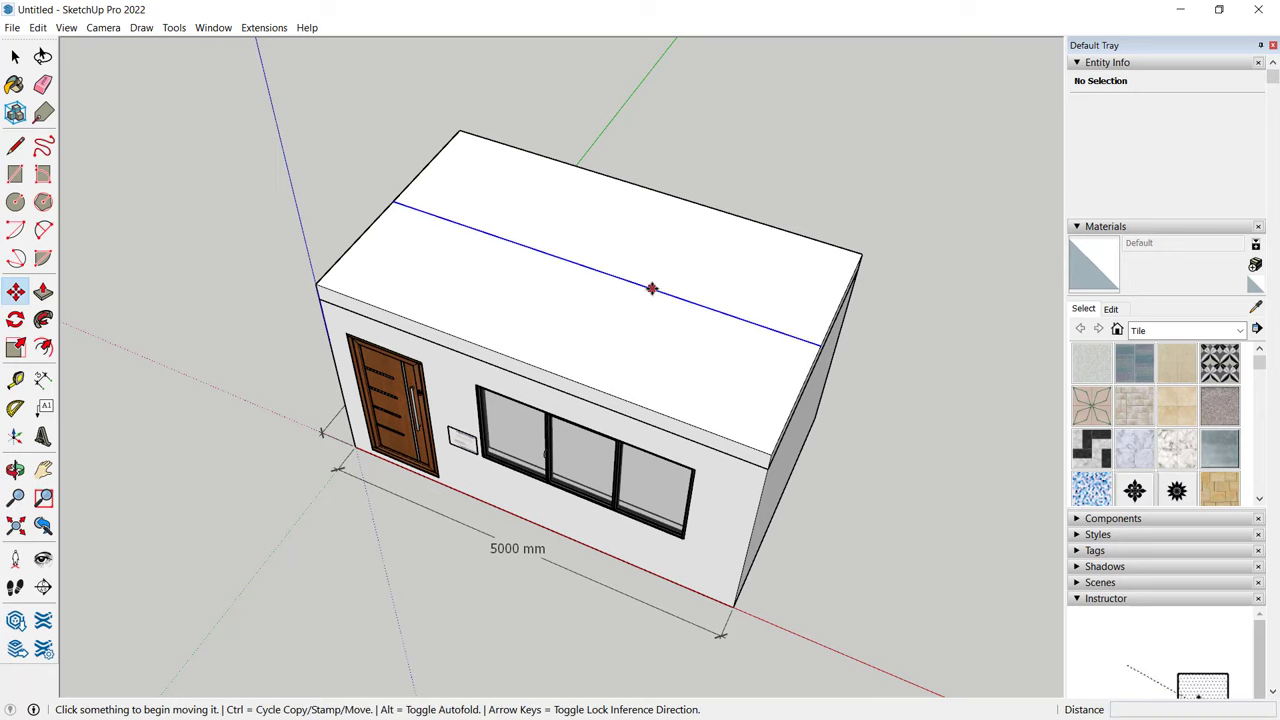
left_click(652, 287)
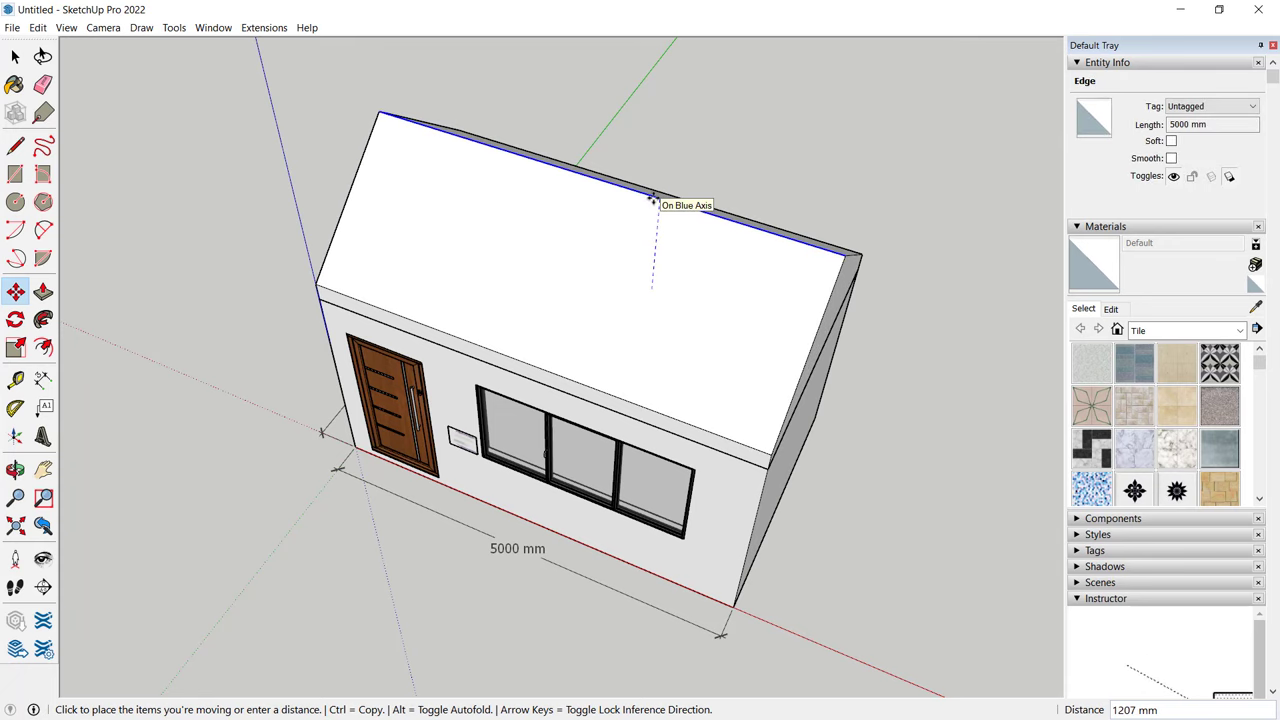
key("Escape")
middle_click_drag(654, 229, 634, 180)
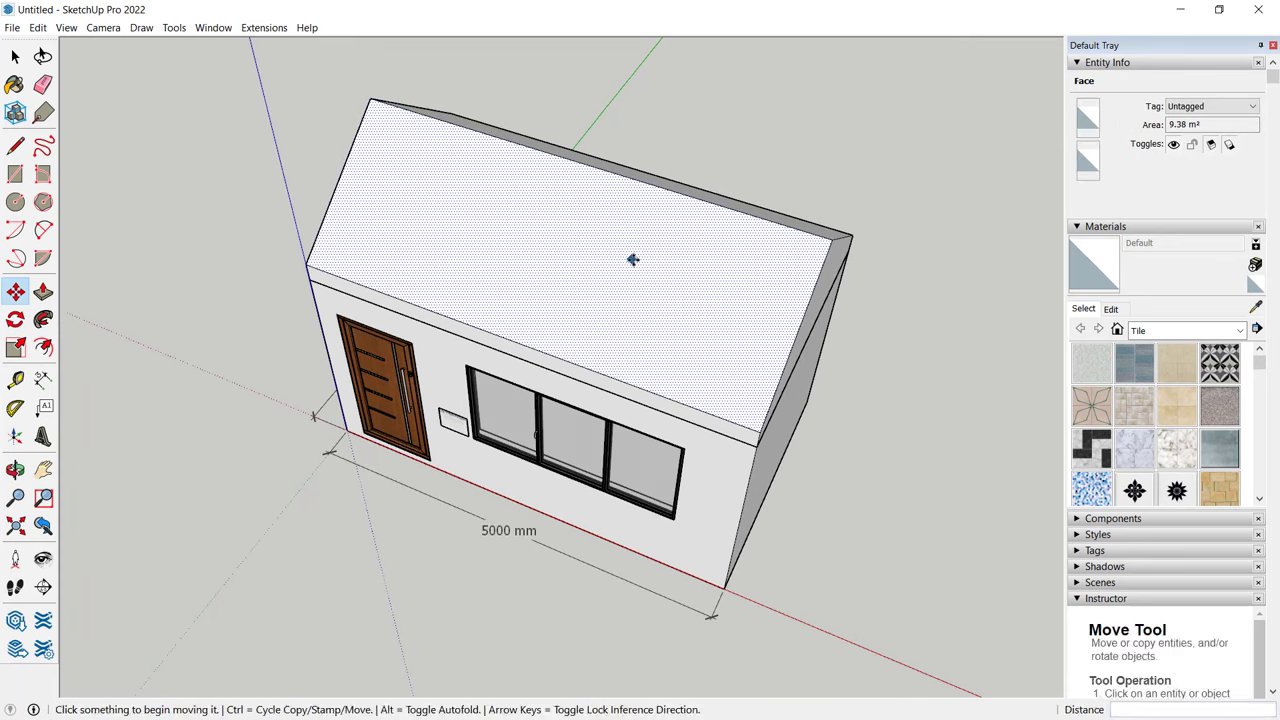
key("o")
left_click_drag(634, 180, 423, 57)
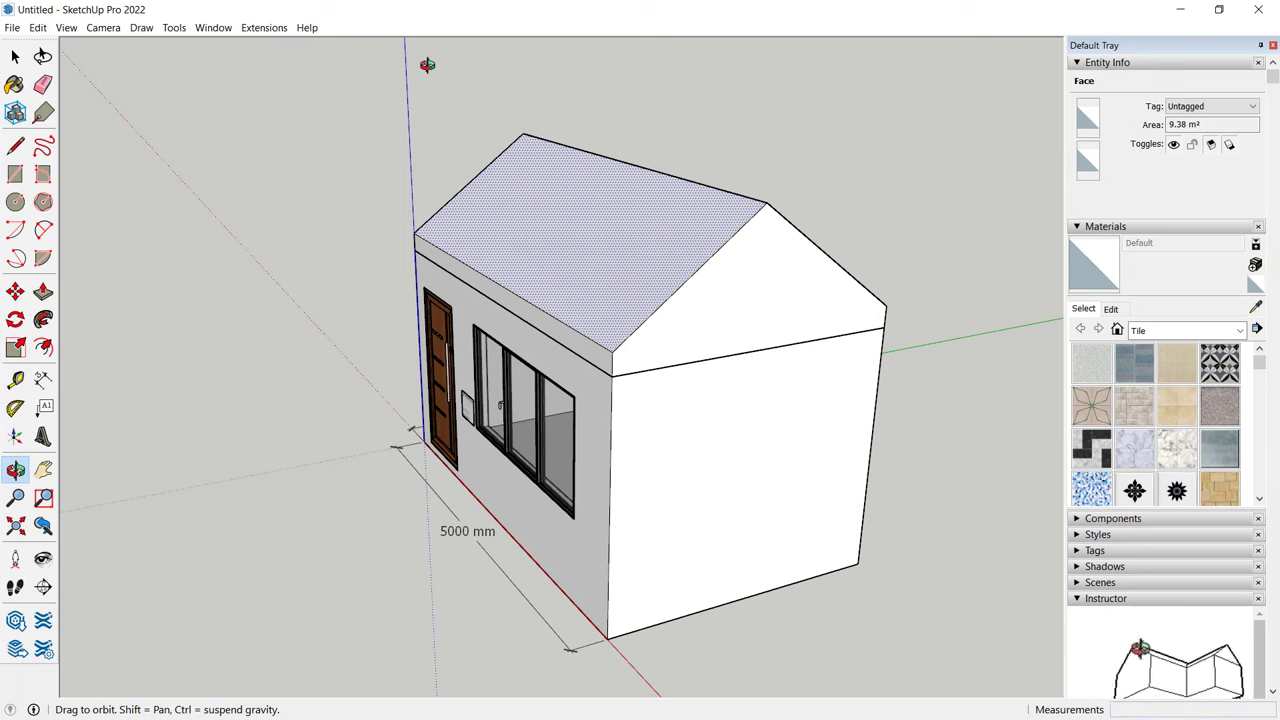
key("m")
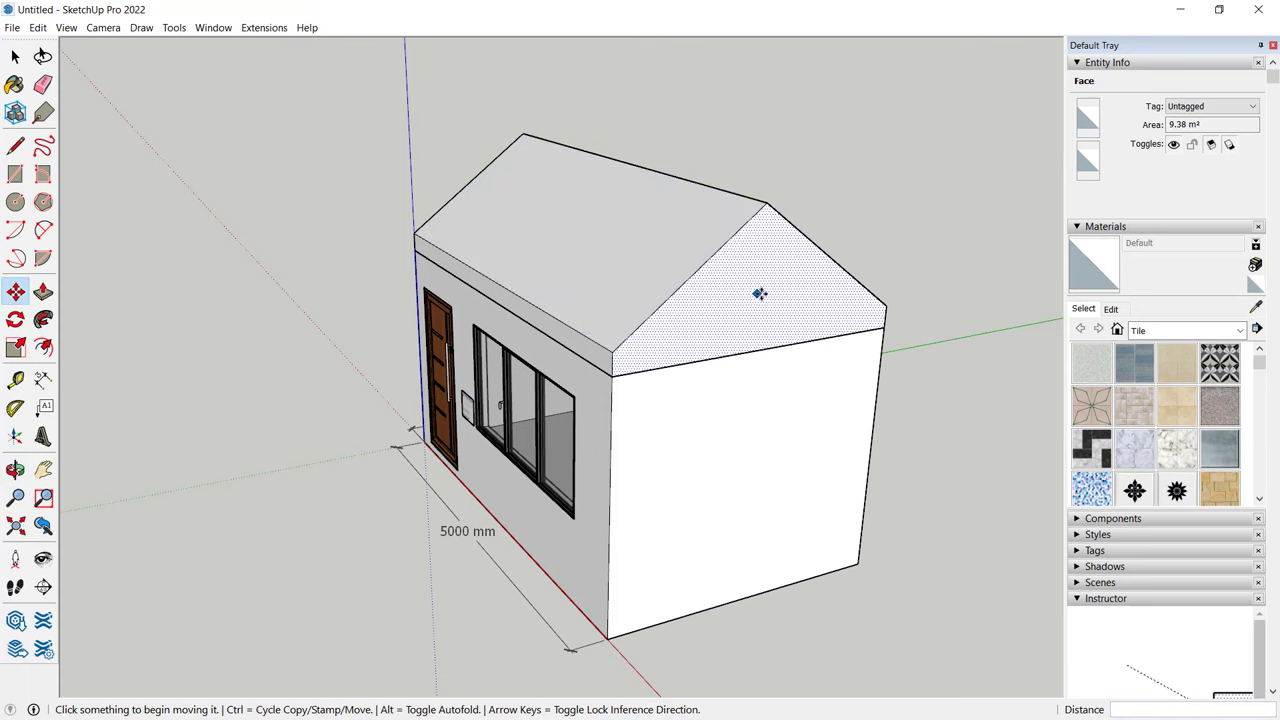
scroll(817, 278, "up", 2)
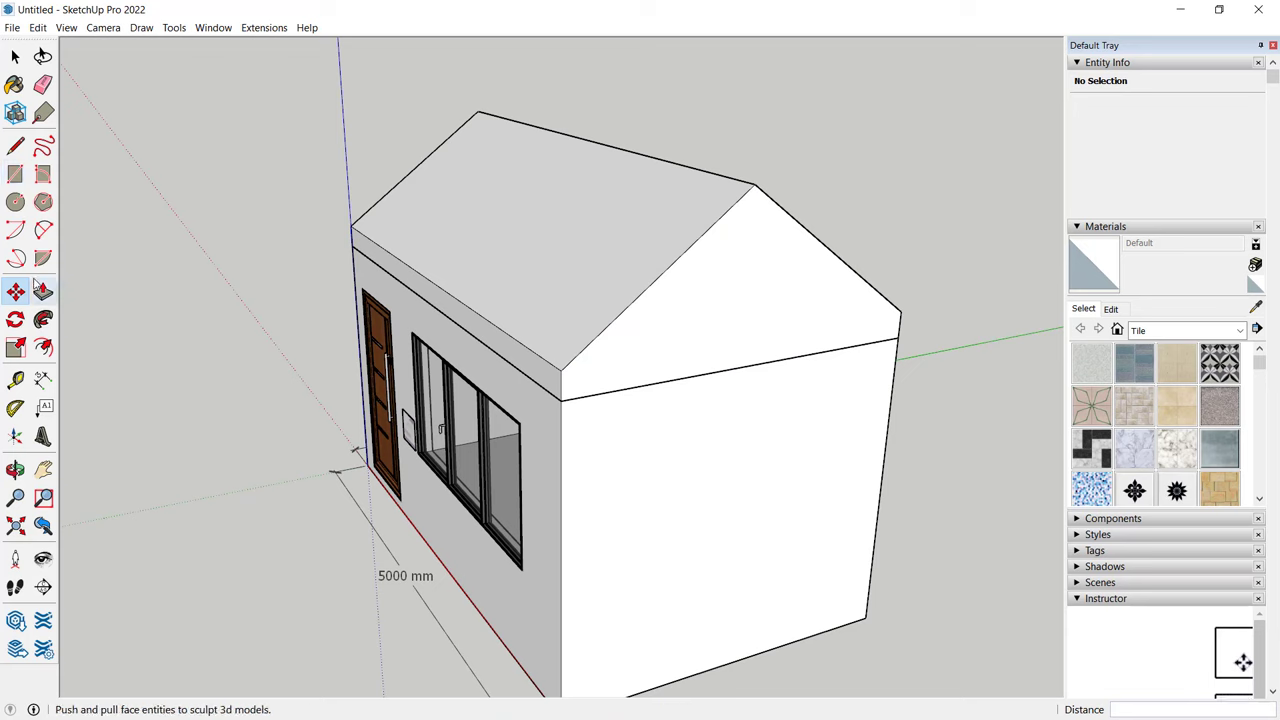
Offset the gable face inward to outline a thin roof edge strip
left_click(43, 347)
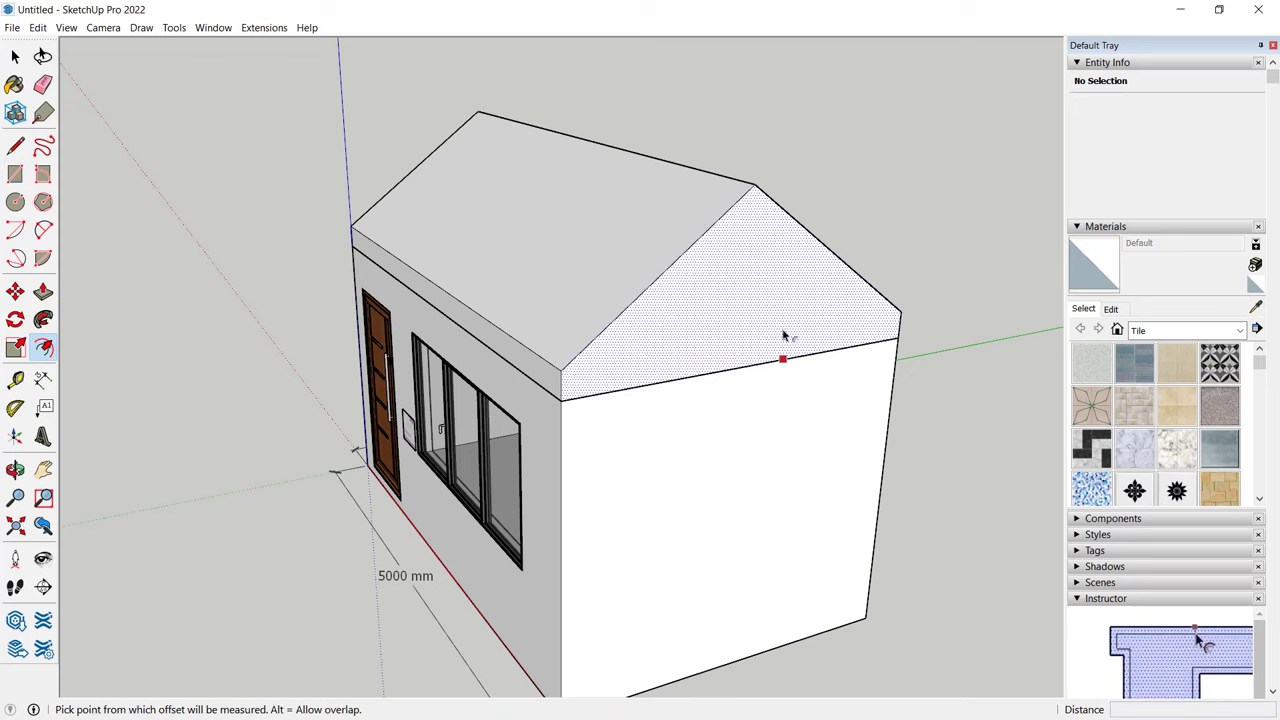
left_click(800, 224)
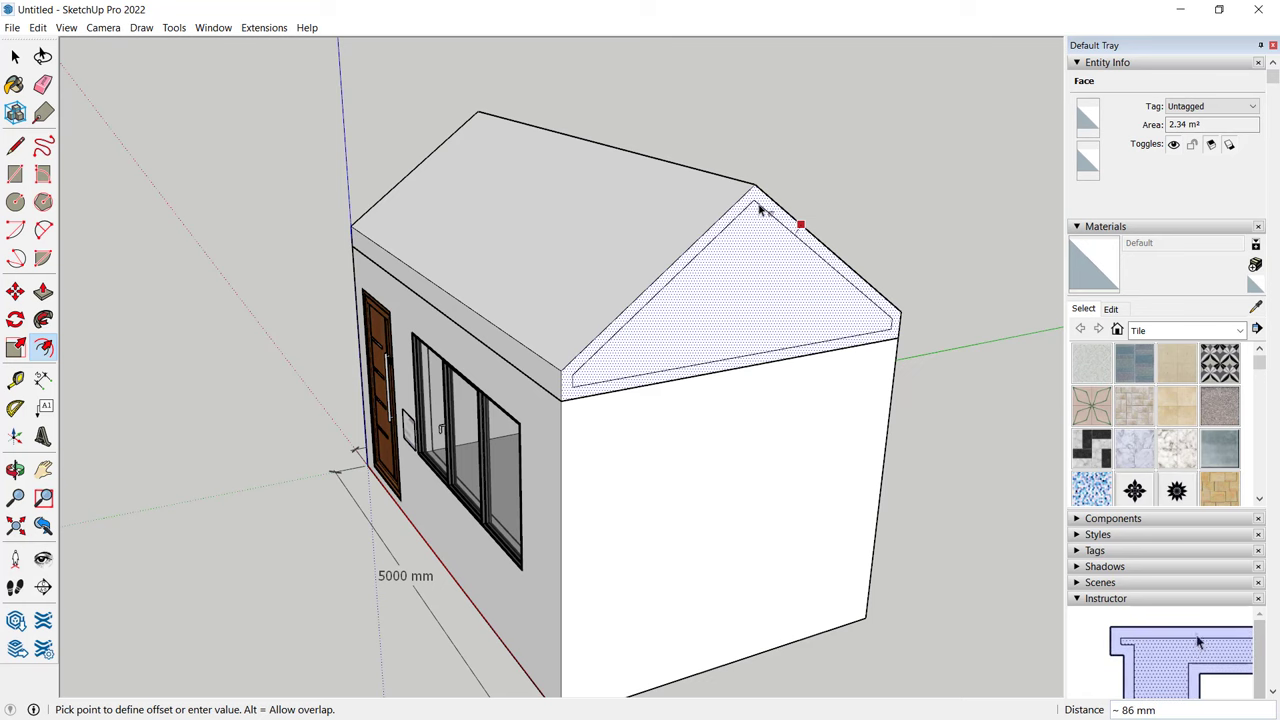
left_click(760, 208)
scroll(560, 385, "up", 4)
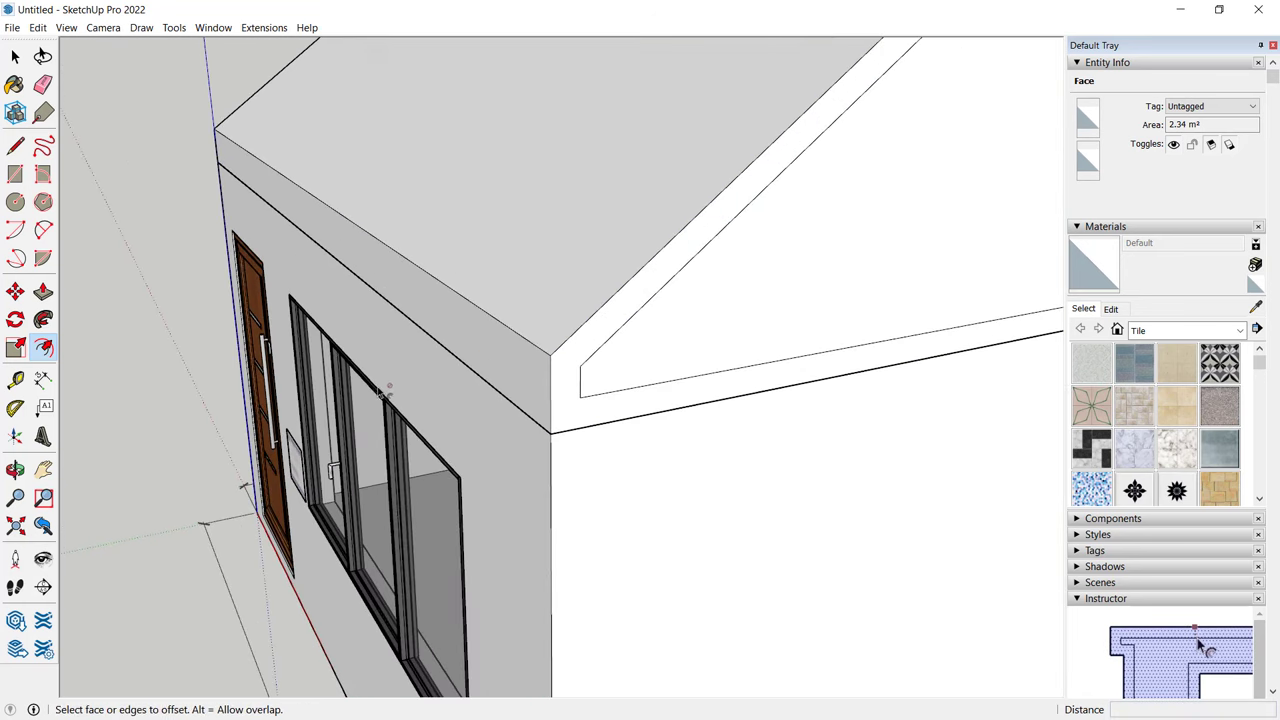
Draw lines from the offset's lower corners to the gable's outer edge and erase stray edges
left_click(15, 147)
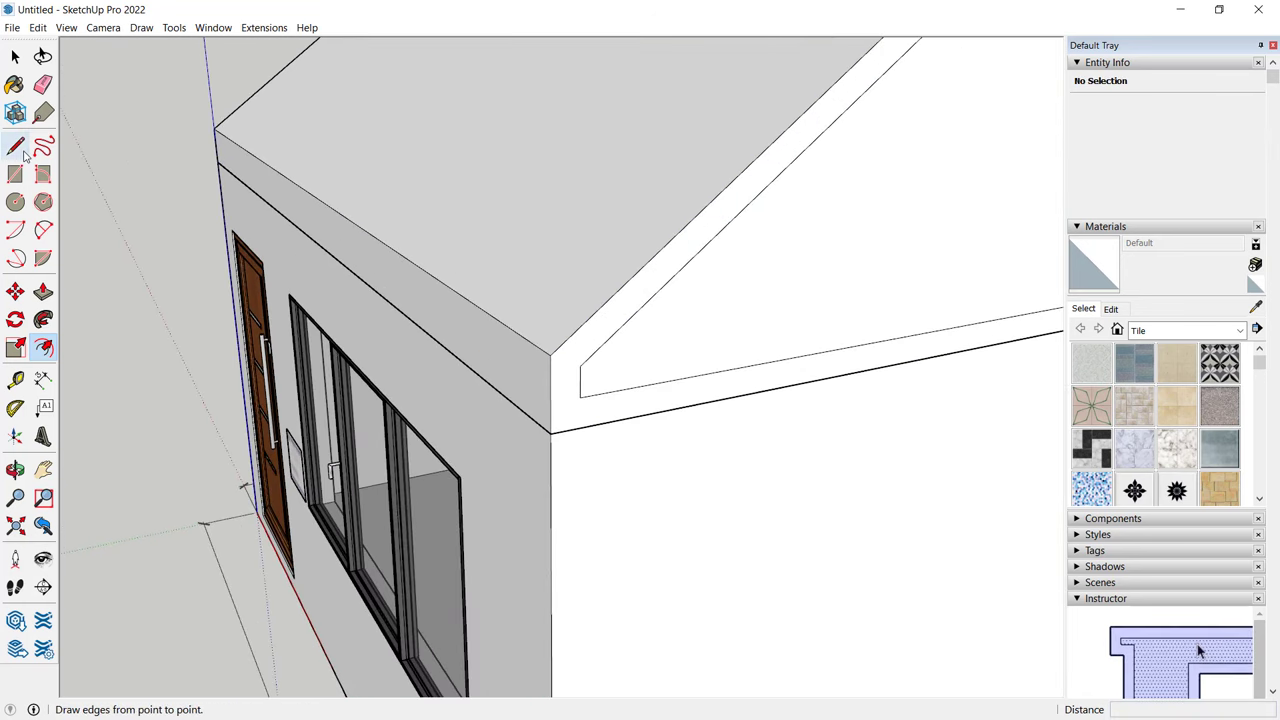
left_click(580, 365)
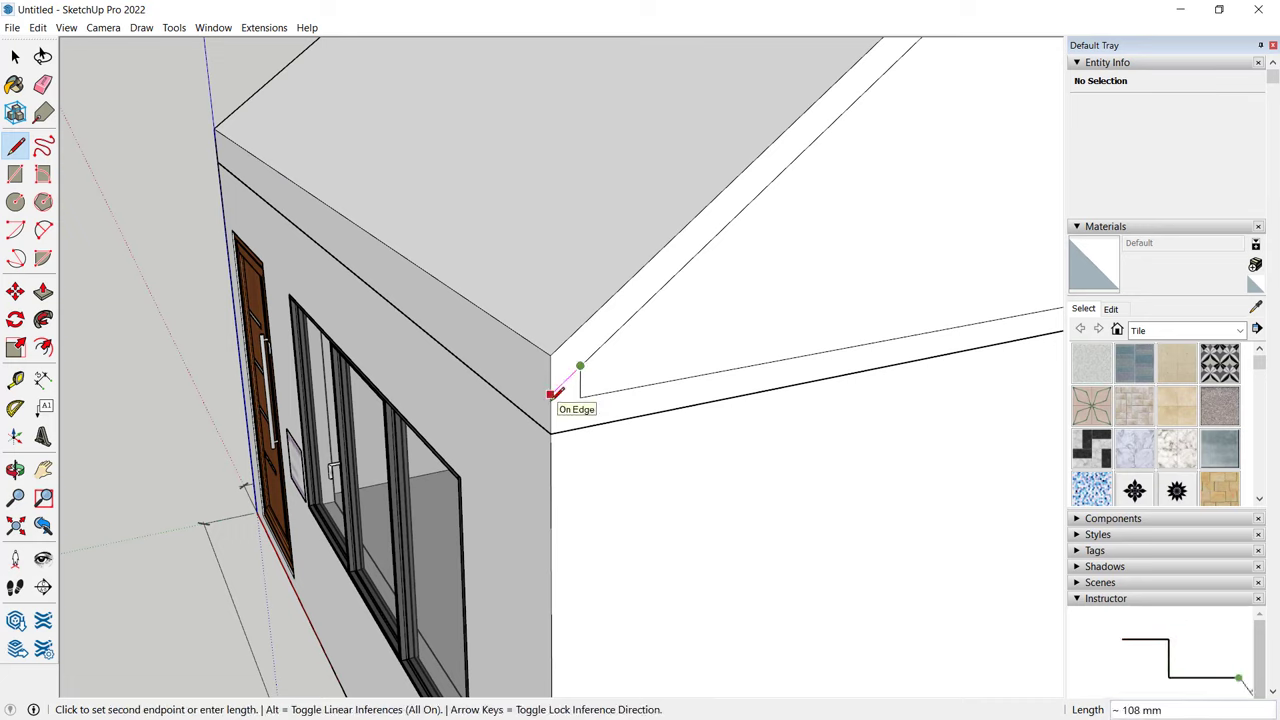
left_click(553, 394)
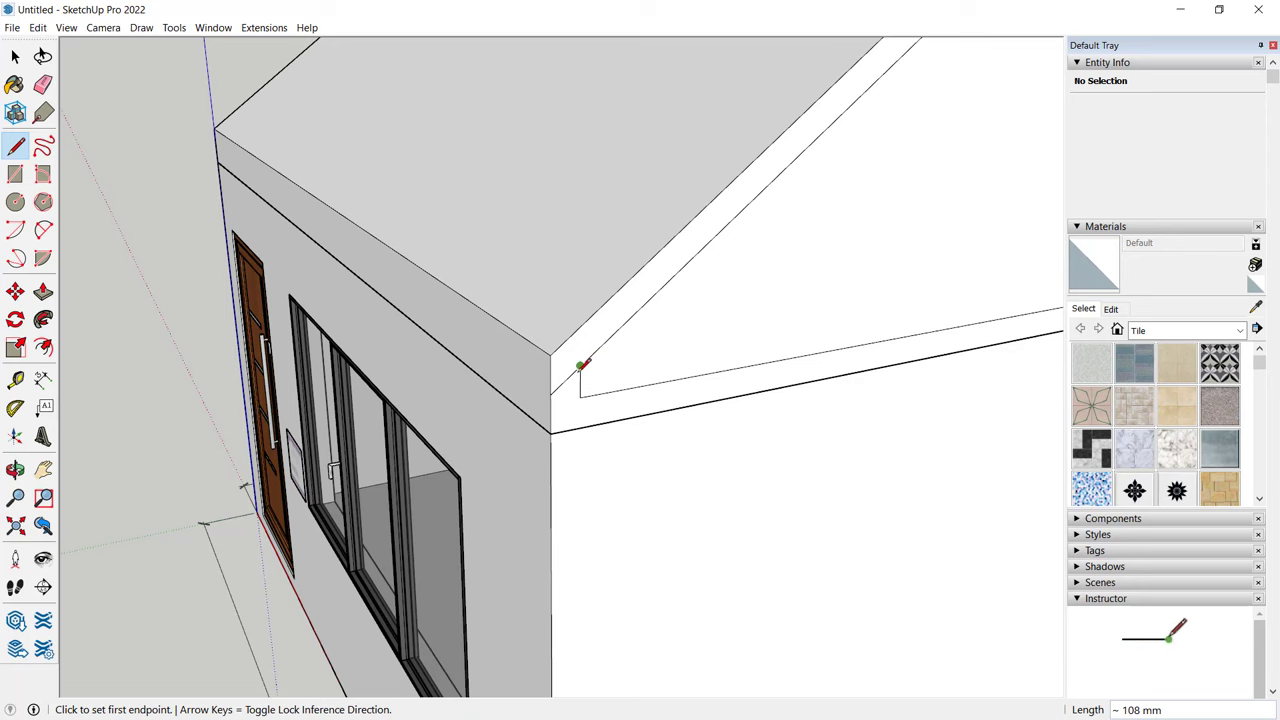
scroll(583, 364, "down", 6)
middle_click_drag(677, 331, 849, 371)
scroll(803, 400, "up", 6)
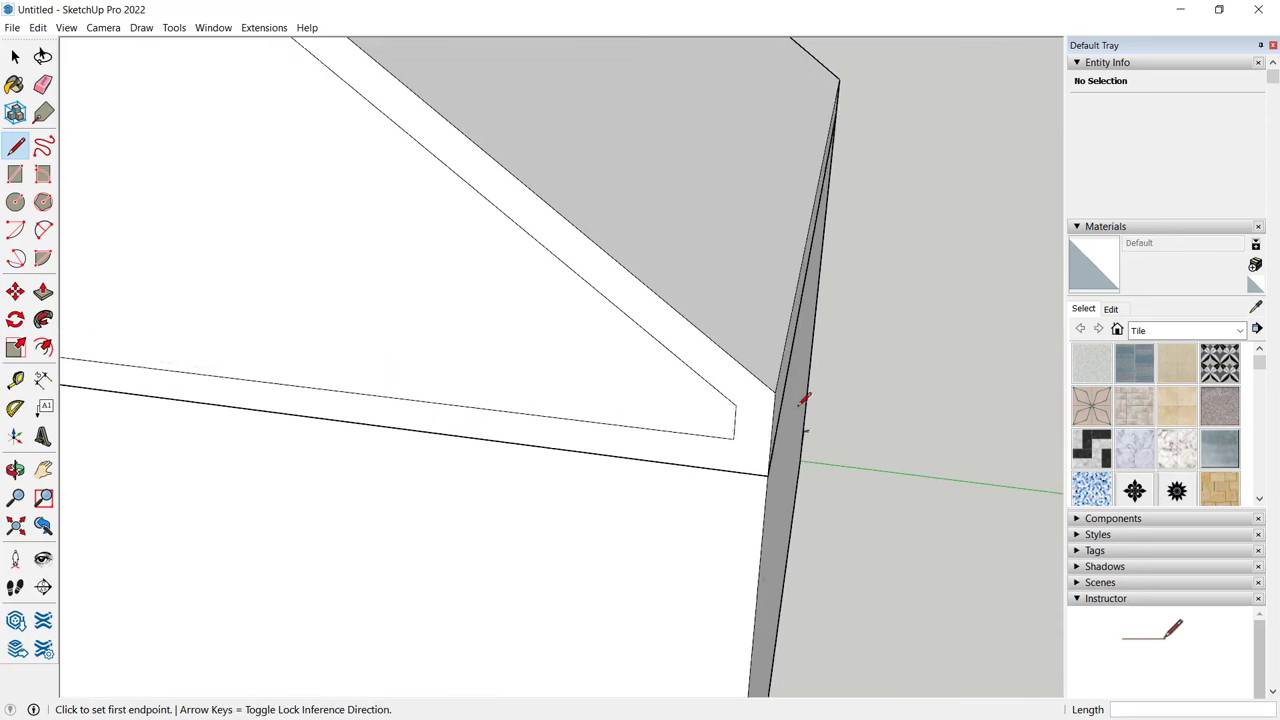
left_click(727, 403)
key("Escape")
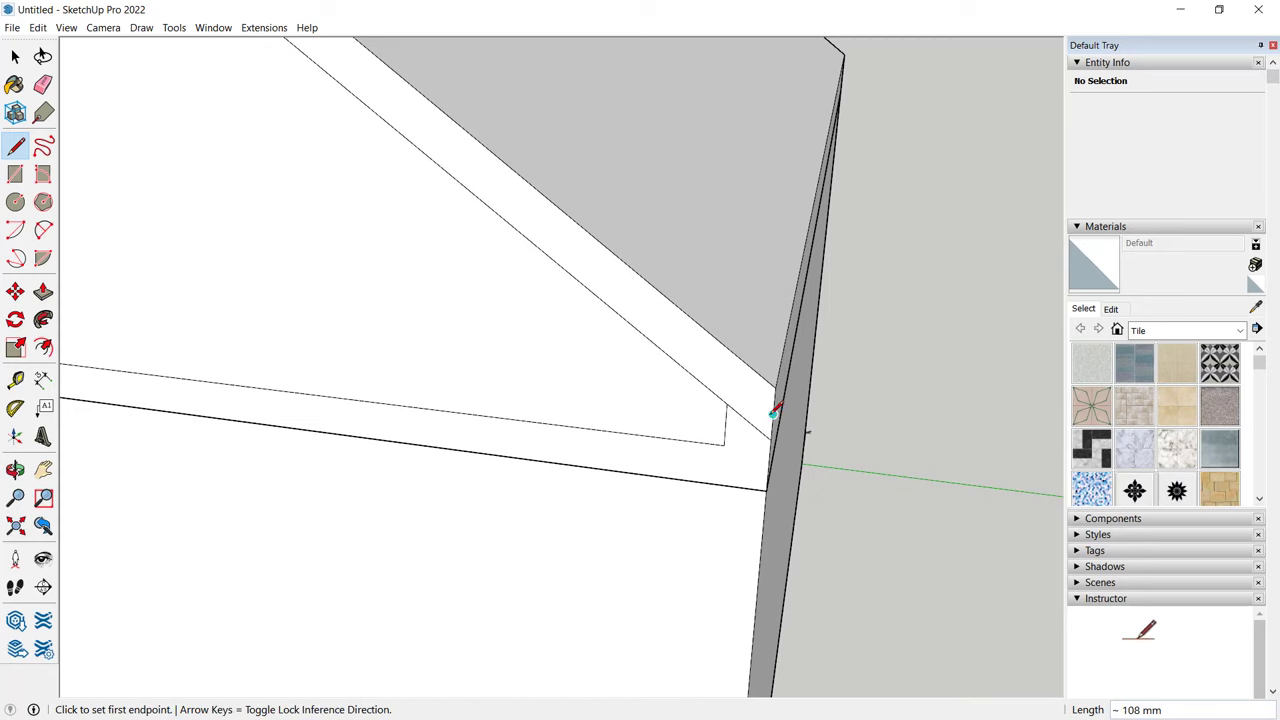
scroll(760, 390, "down", 5)
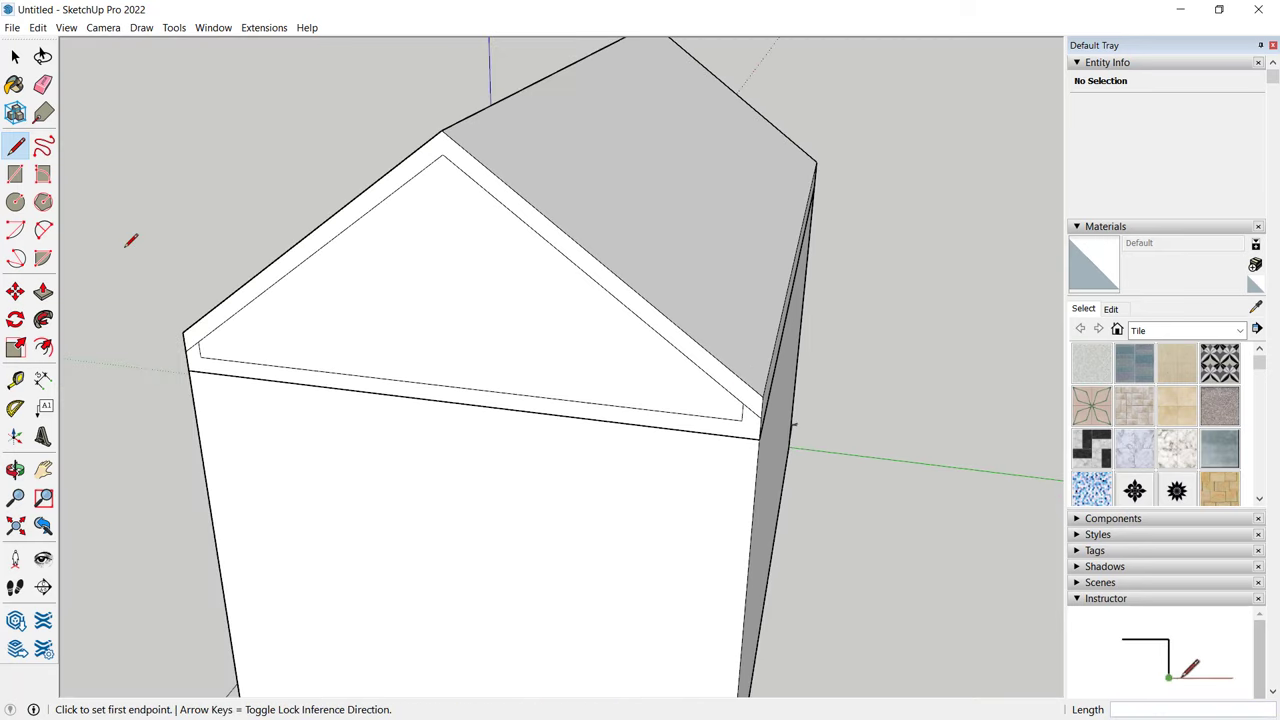
left_click(43, 84)
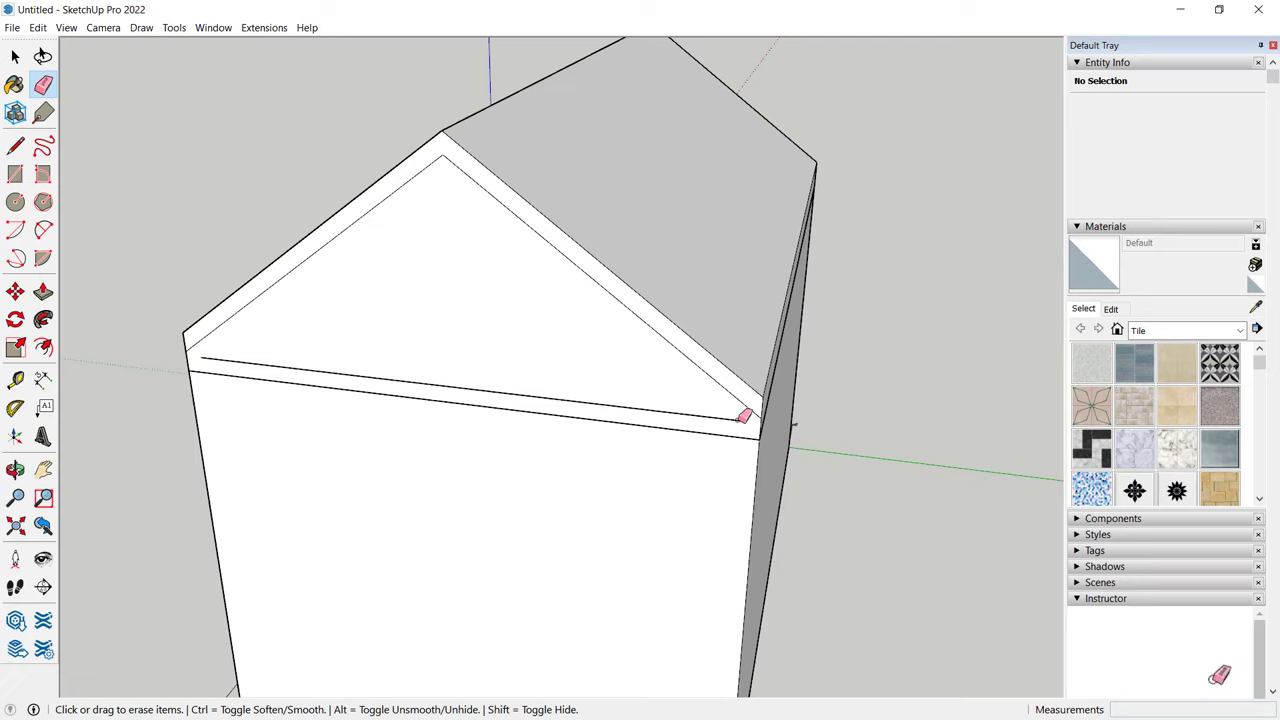
Pull the gable's roof edge strip out about 500 mm to form the overhang
left_click(43, 291)
left_click(415, 176)
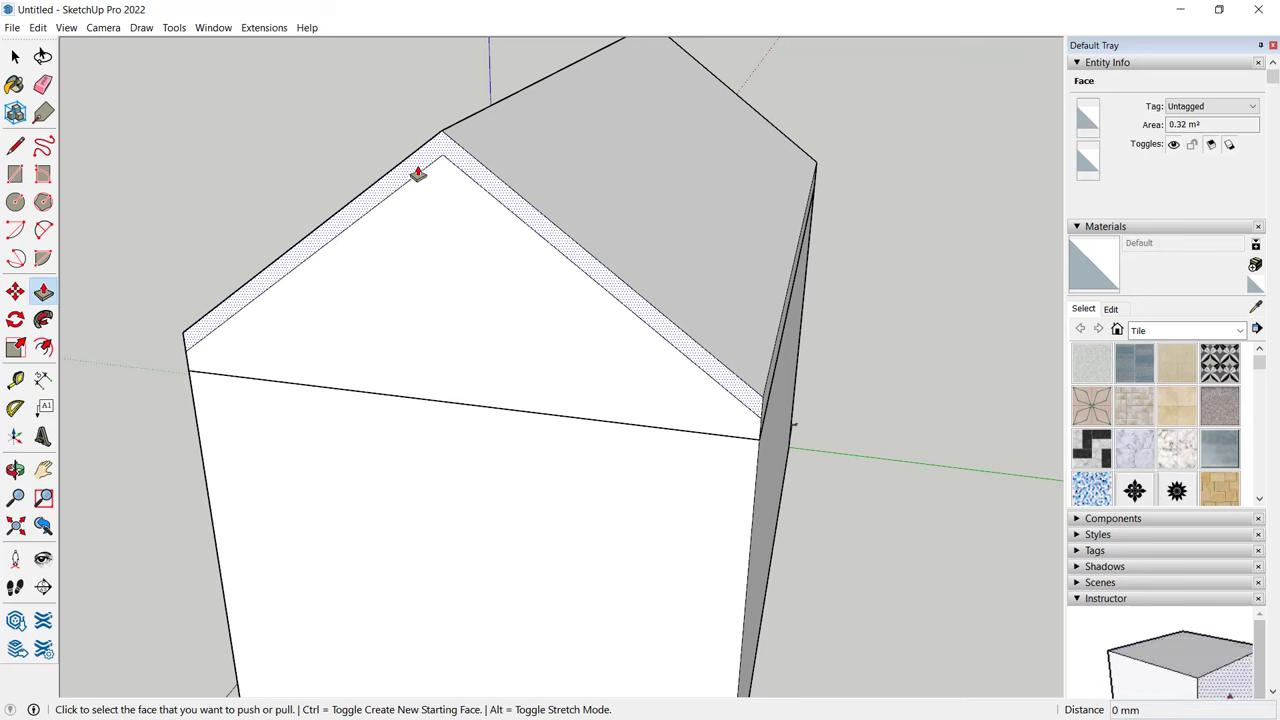
left_click(418, 174)
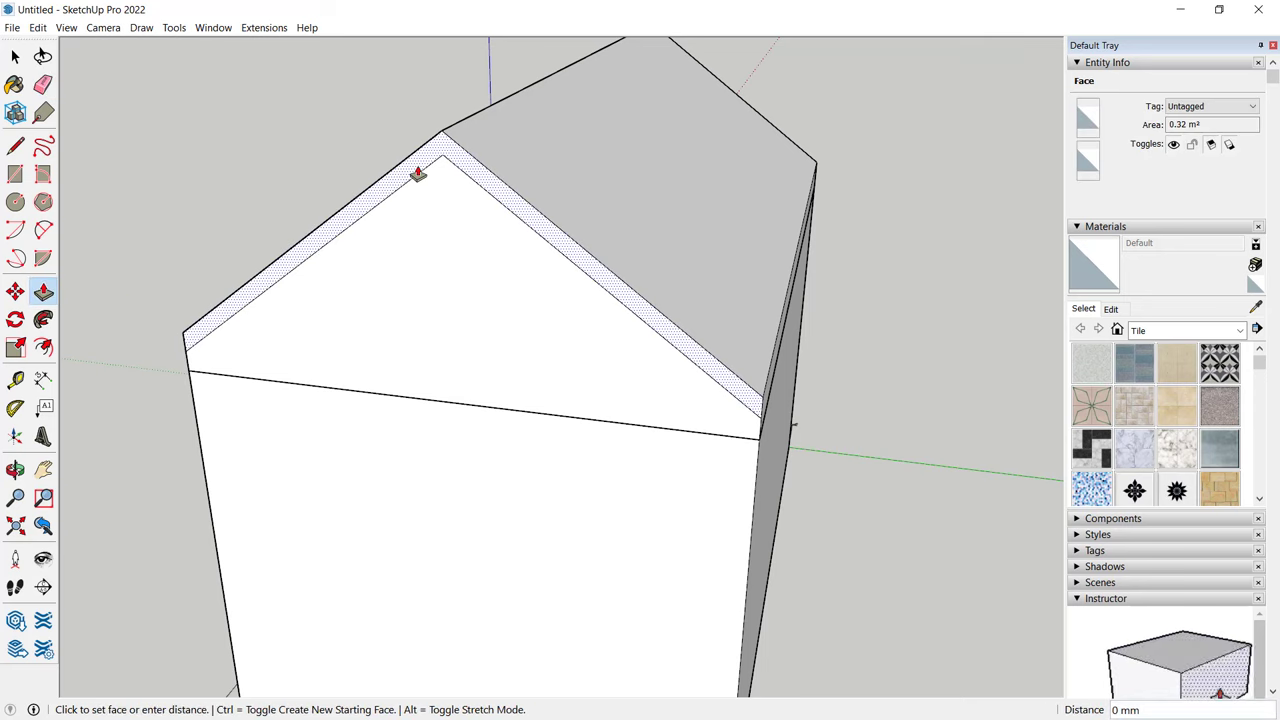
left_click(387, 222)
scroll(557, 249, "down", 5)
middle_click_drag(557, 249, 251, 357)
scroll(306, 363, "up", 5)
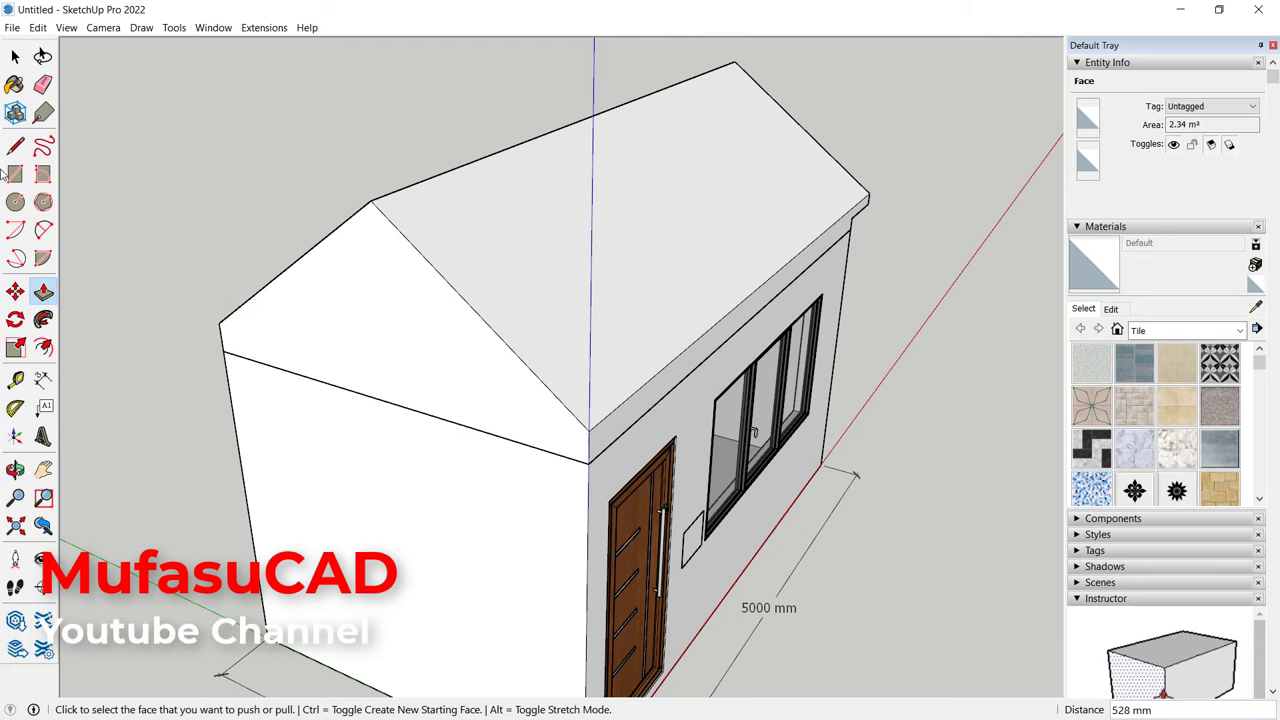
Offset the left gable face inward and split the resulting strip at both eave corners
left_click(43, 347)
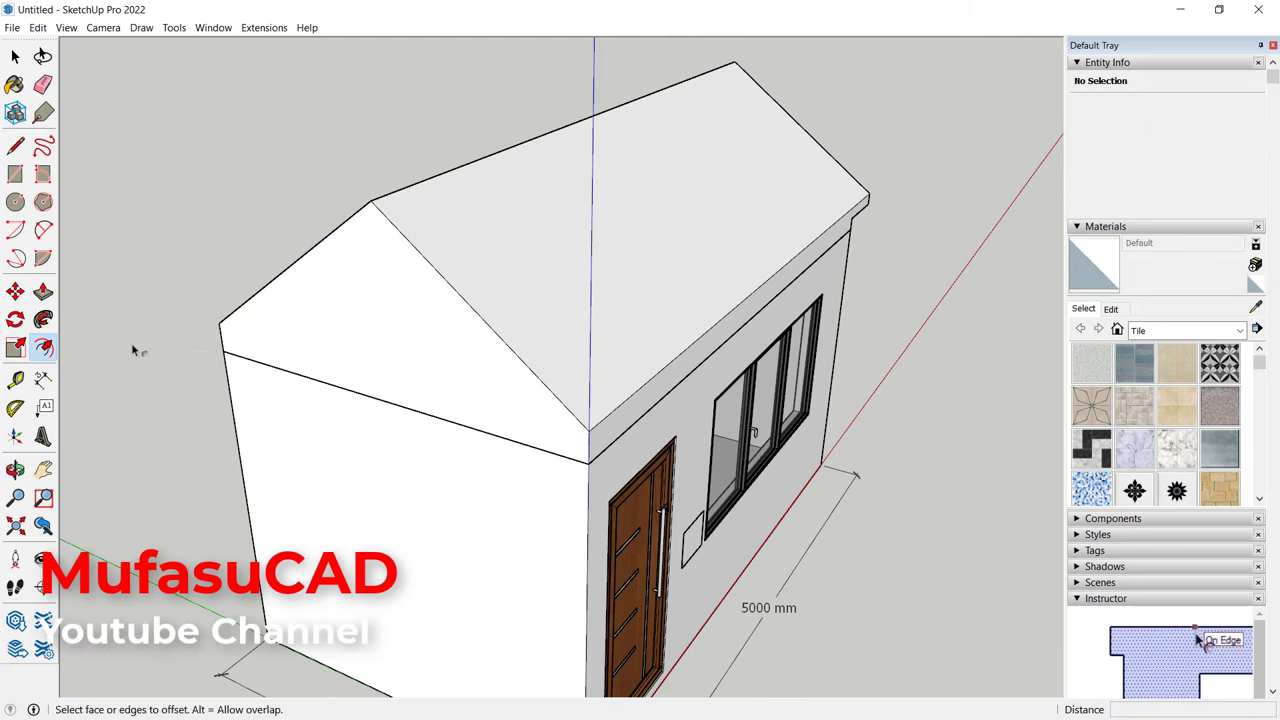
left_click(373, 335)
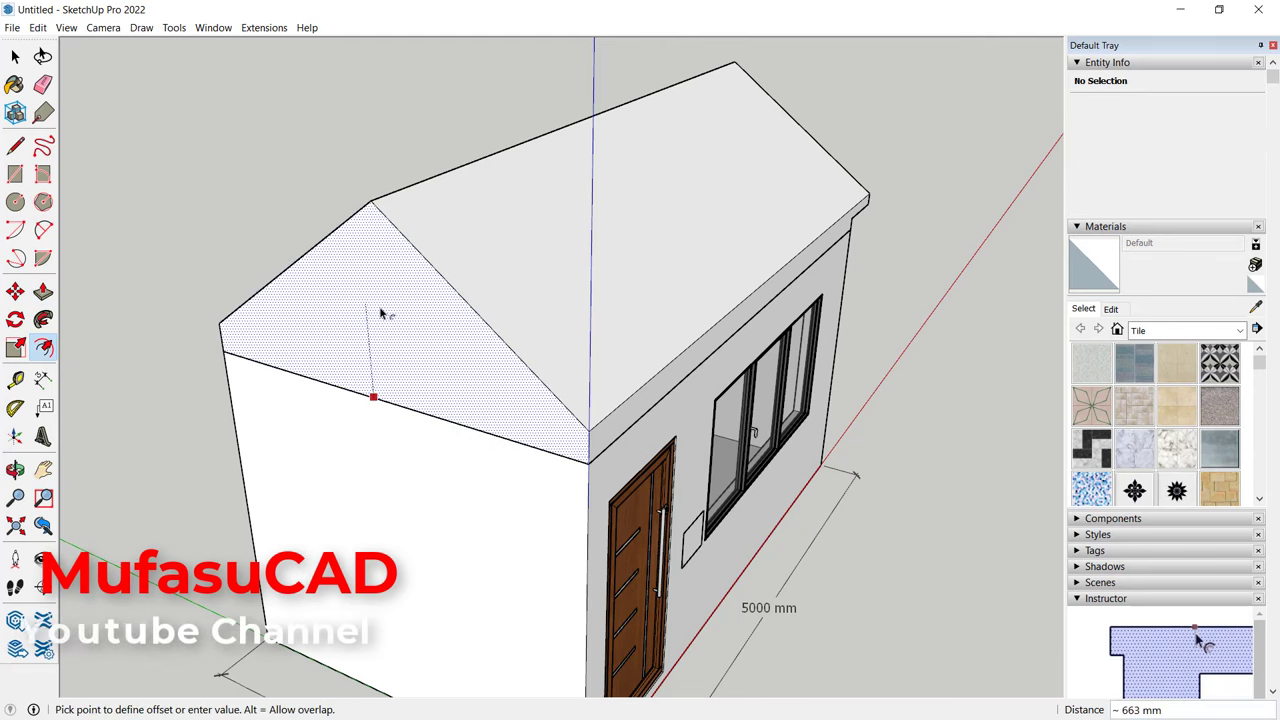
left_click(331, 379)
scroll(185, 335, "up", 3)
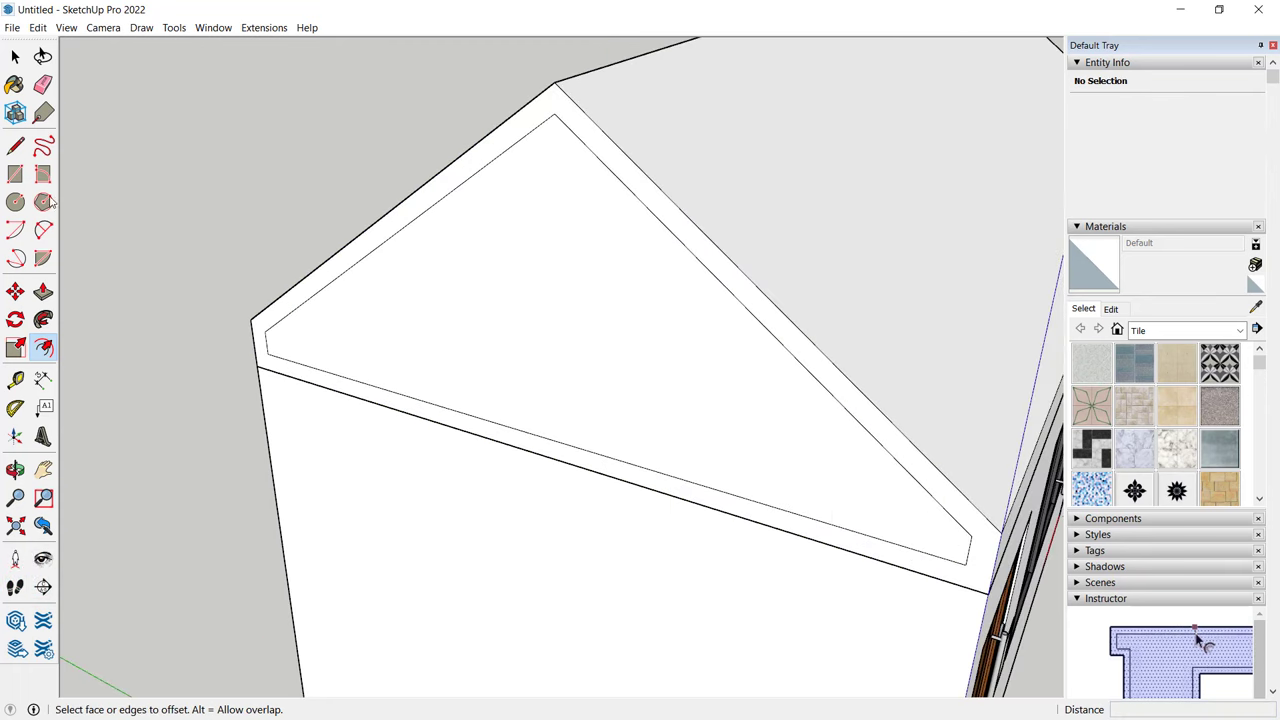
left_click(15, 147)
left_click(265, 331)
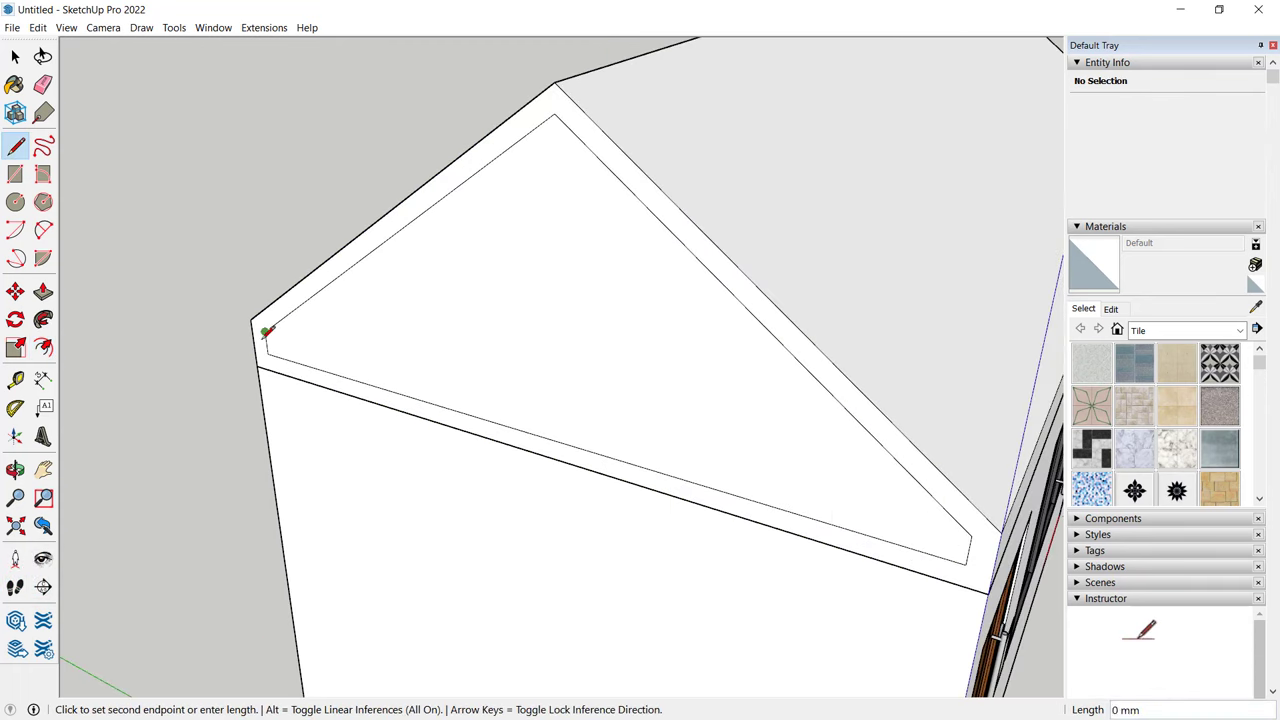
left_click(268, 353)
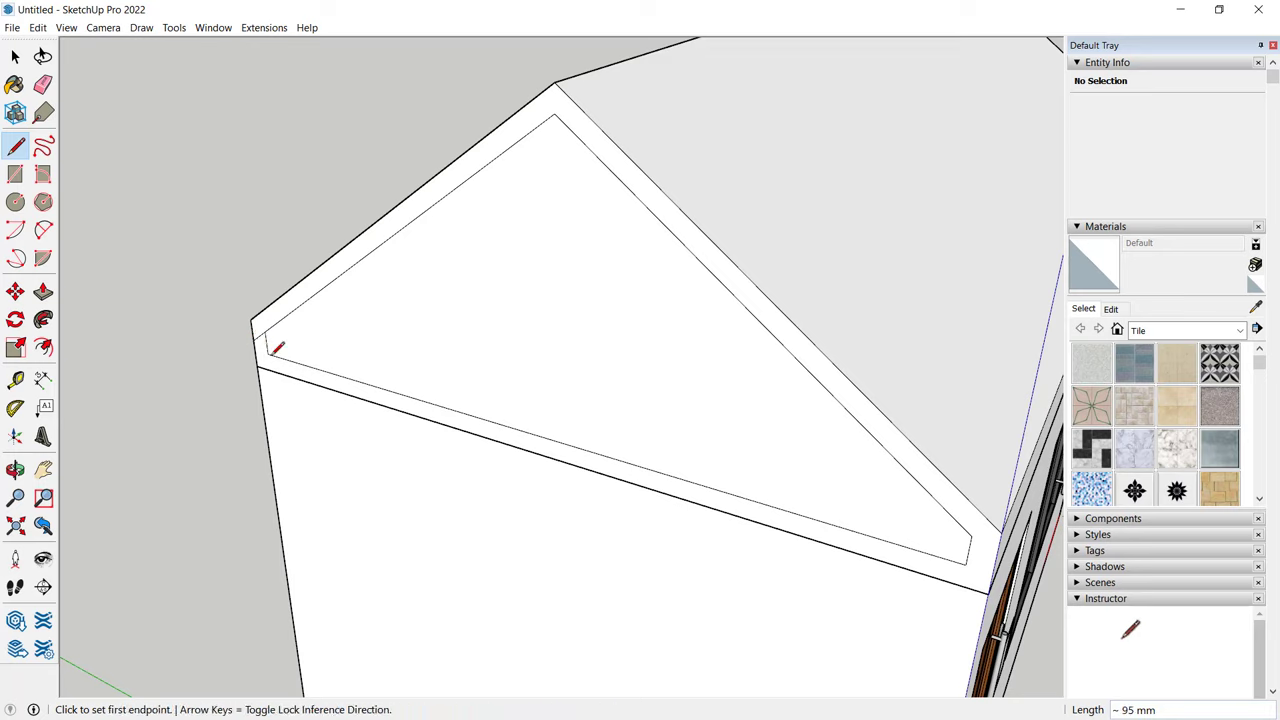
left_click(971, 536)
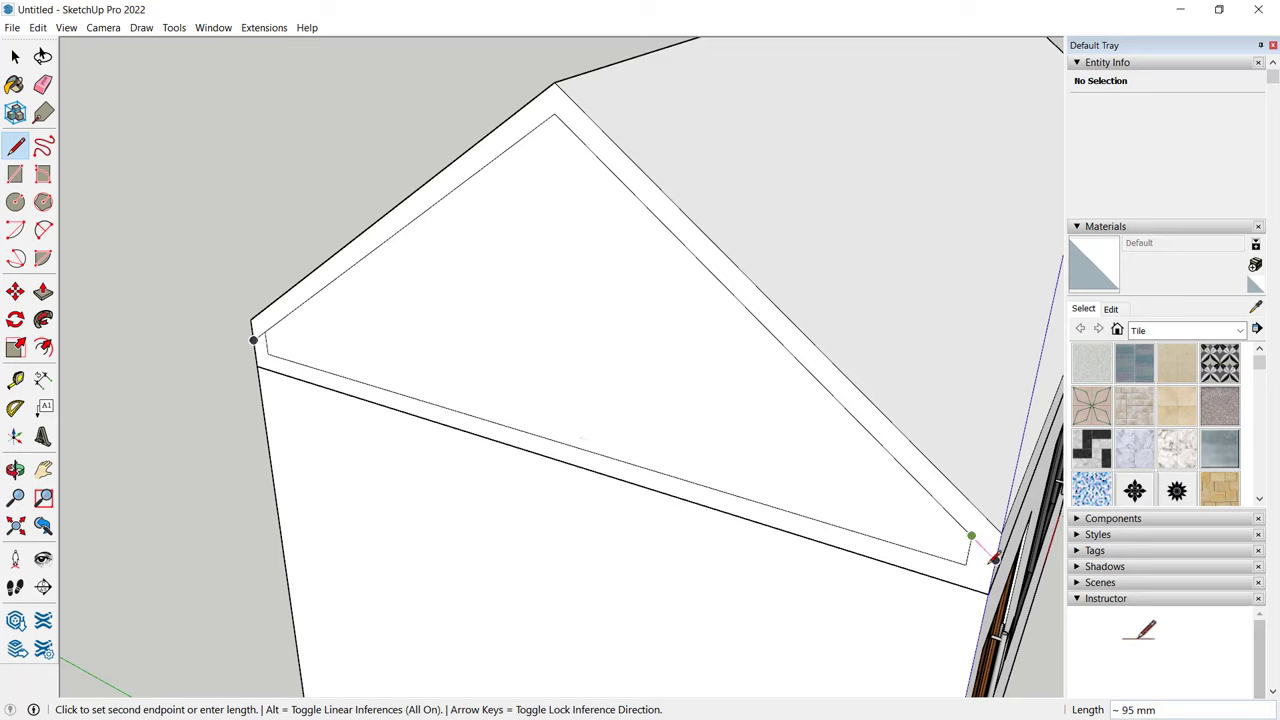
left_click(996, 561)
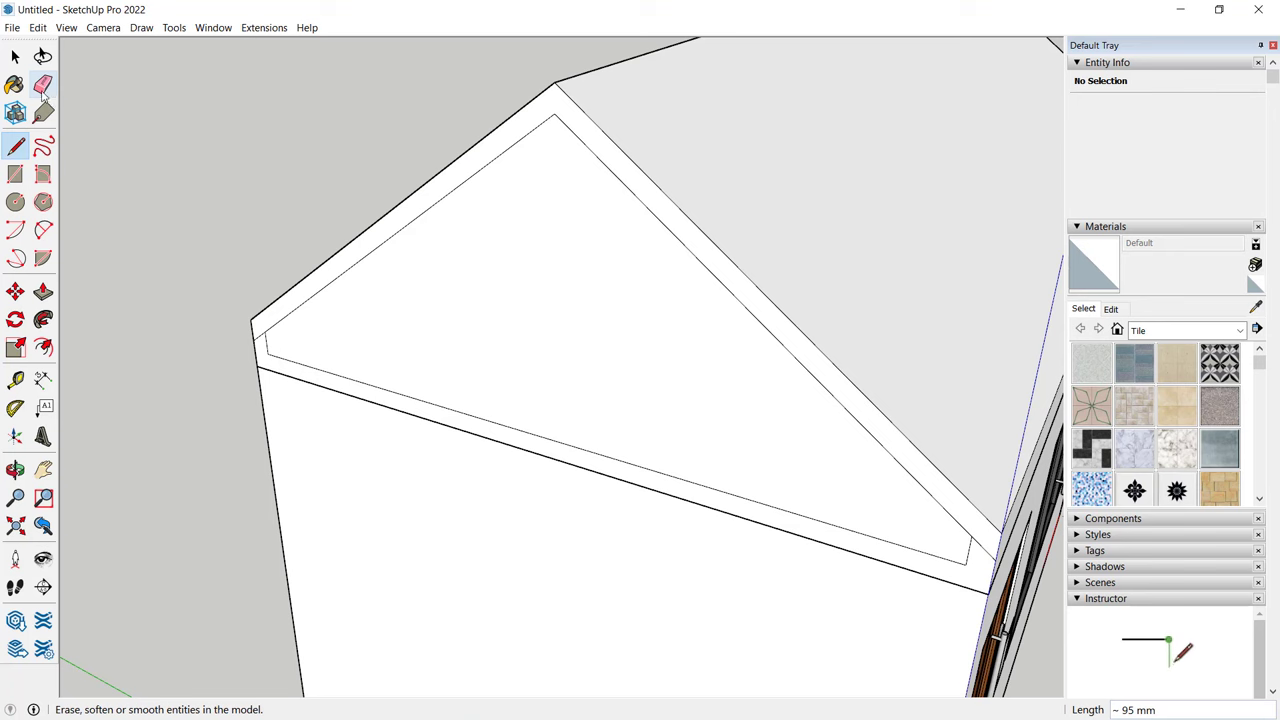
Pull the gable's edge strip outward about 420 mm so the roof overhangs this end
left_click(43, 291)
scroll(293, 285, "down", 1)
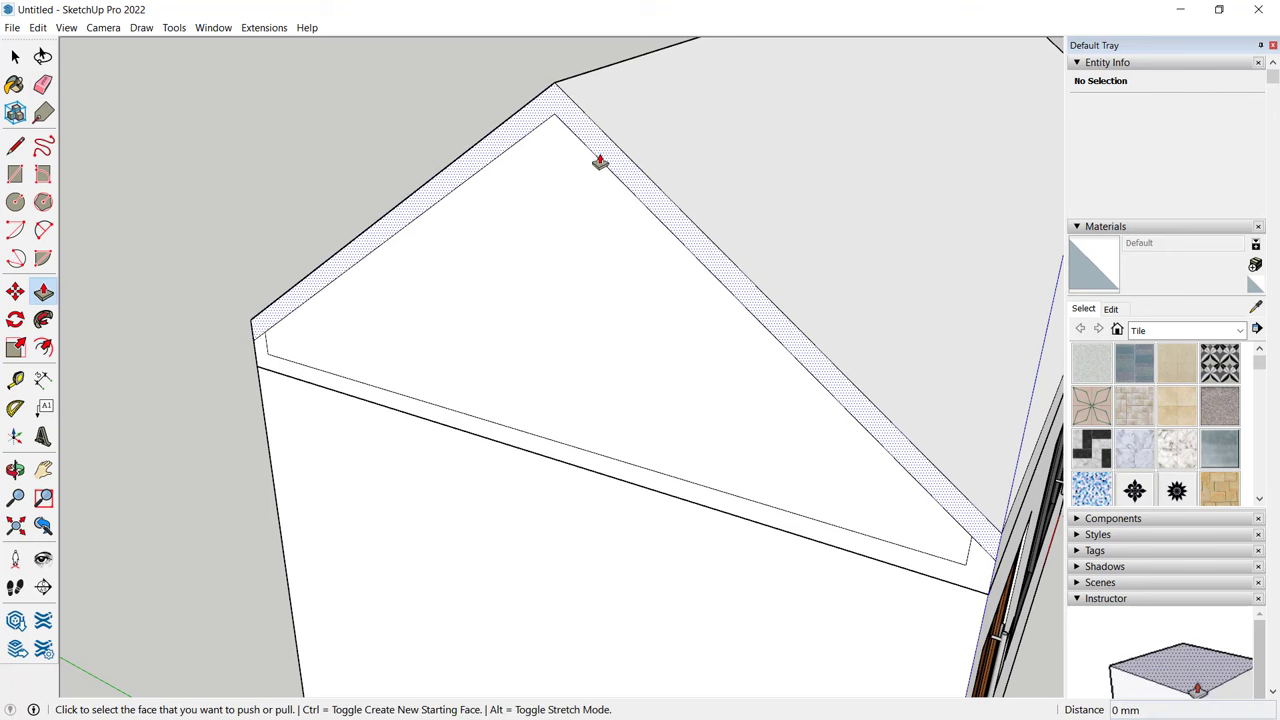
left_click(603, 163)
scroll(556, 230, "down", 3)
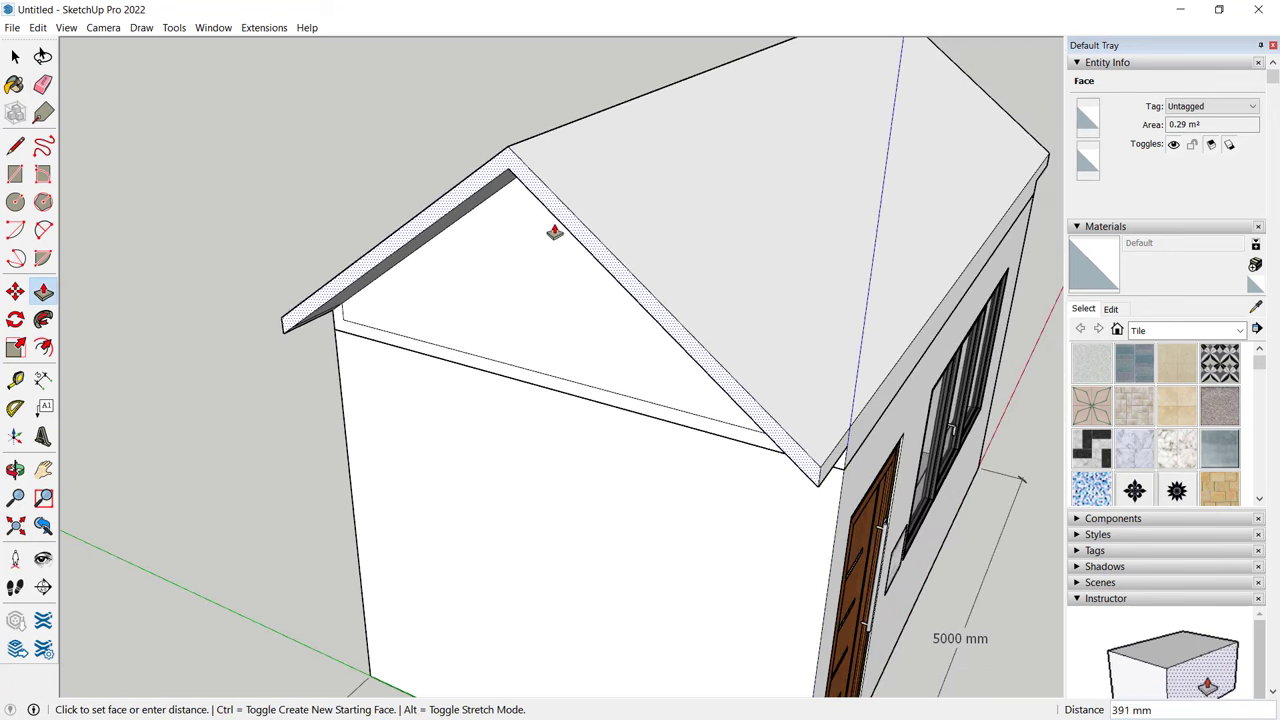
left_click(555, 229)
scroll(826, 249, "down", 2)
middle_click_drag(826, 249, 400, 366)
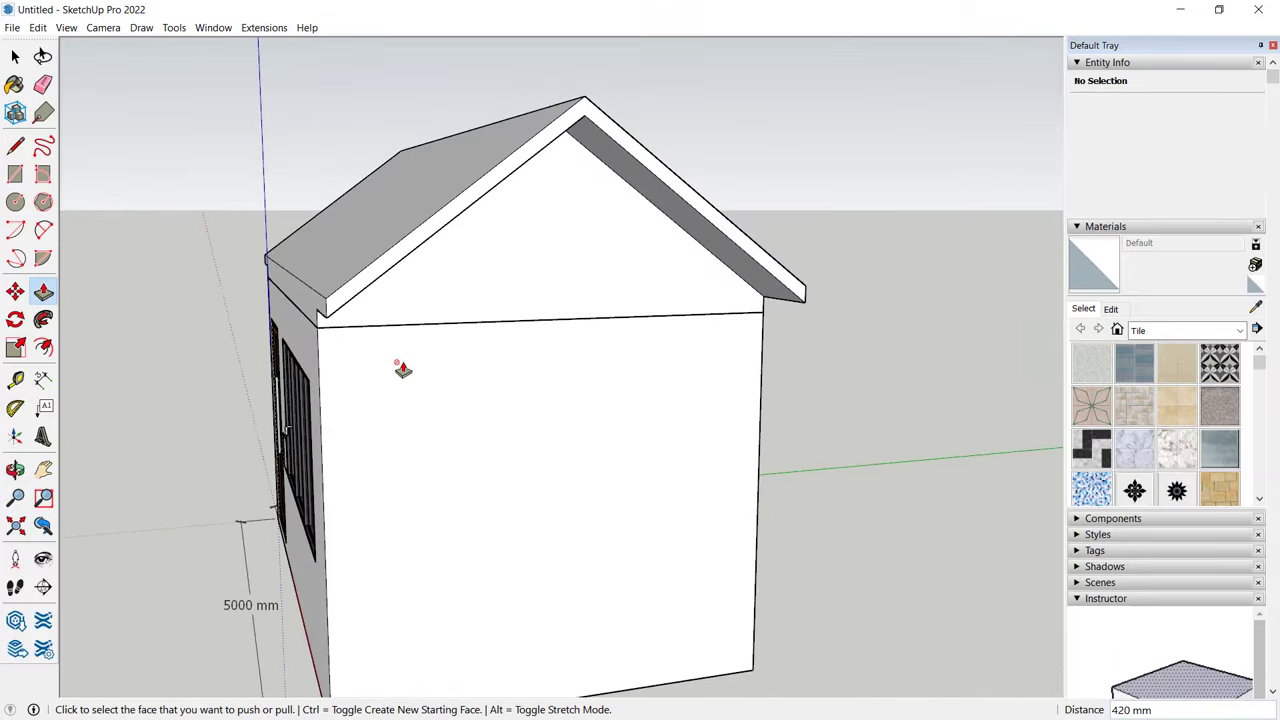
scroll(371, 317, "up", 2)
Draw a line along the front eave to split off the fascia strip
left_click(8, 150)
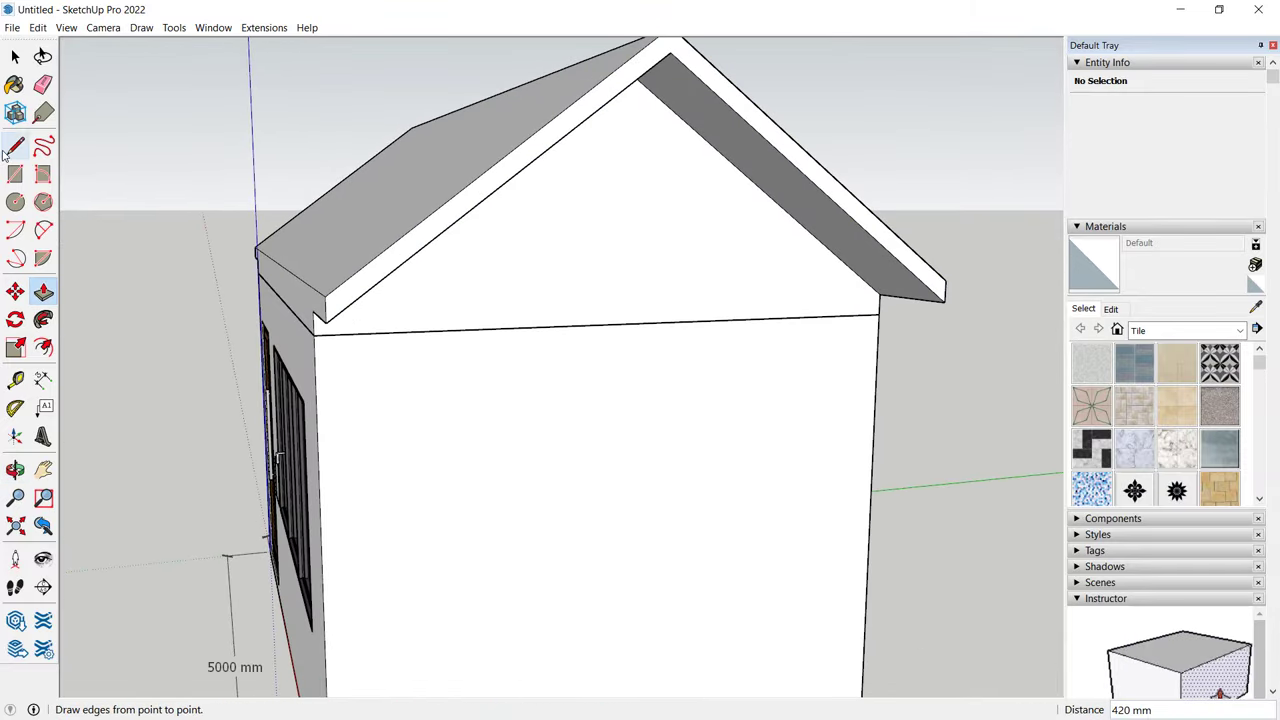
left_click(325, 296)
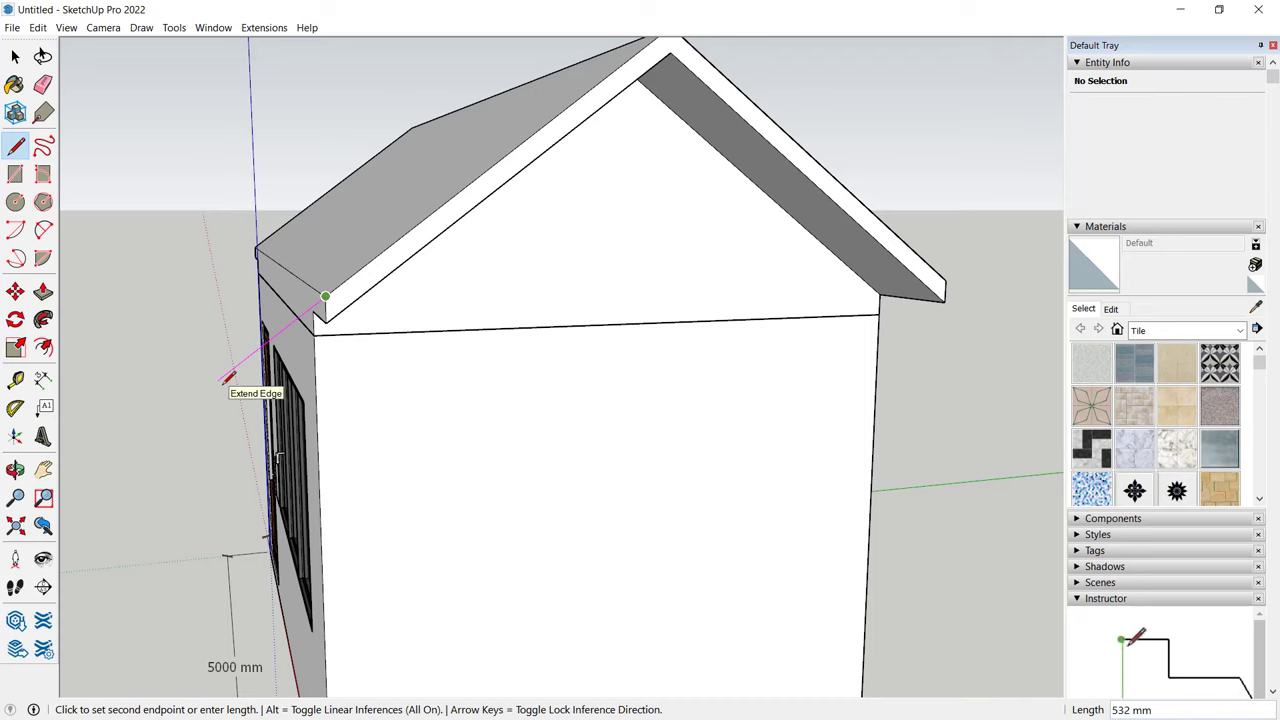
key("Escape")
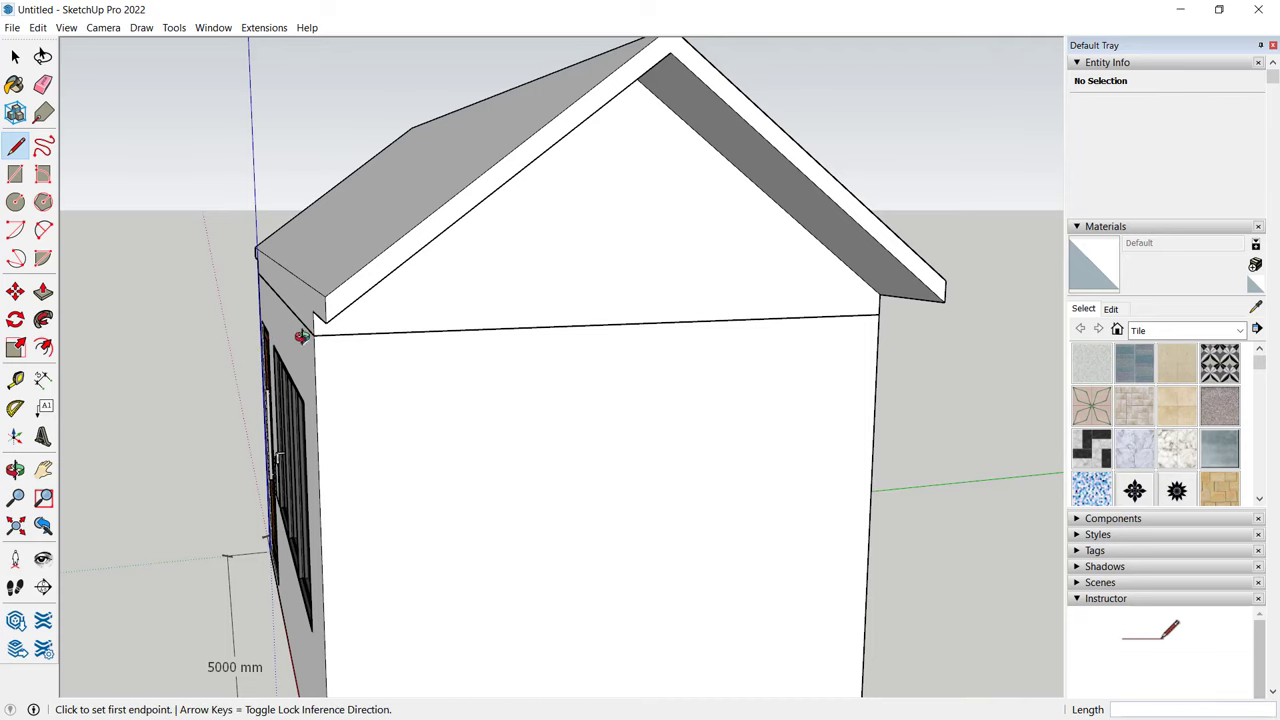
middle_click_drag(297, 334, 585, 365)
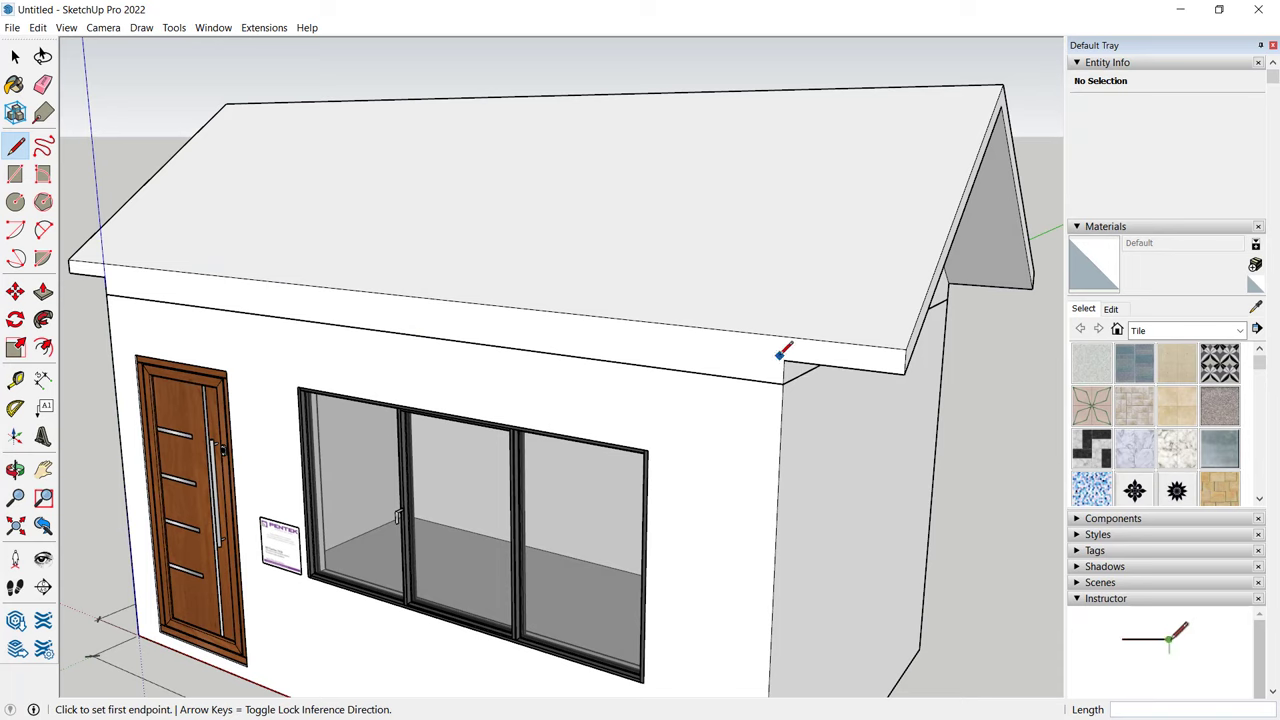
left_click(784, 359)
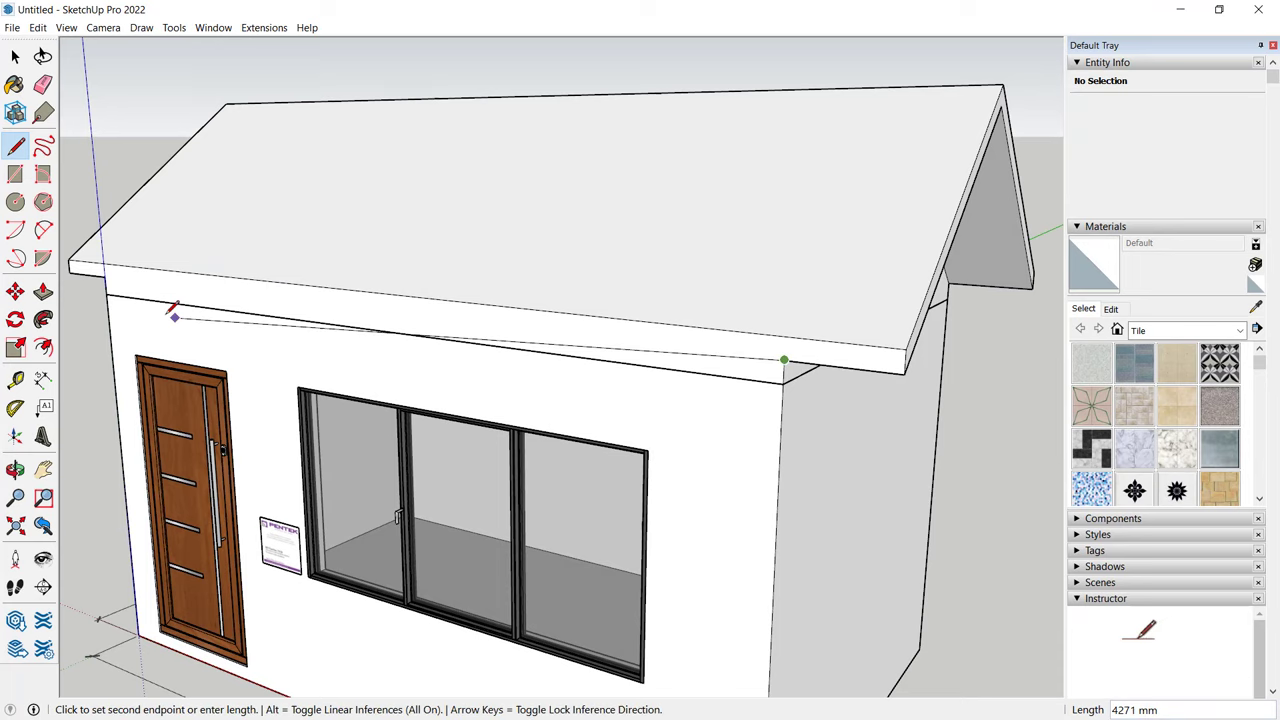
left_click(109, 277)
key("Escape")
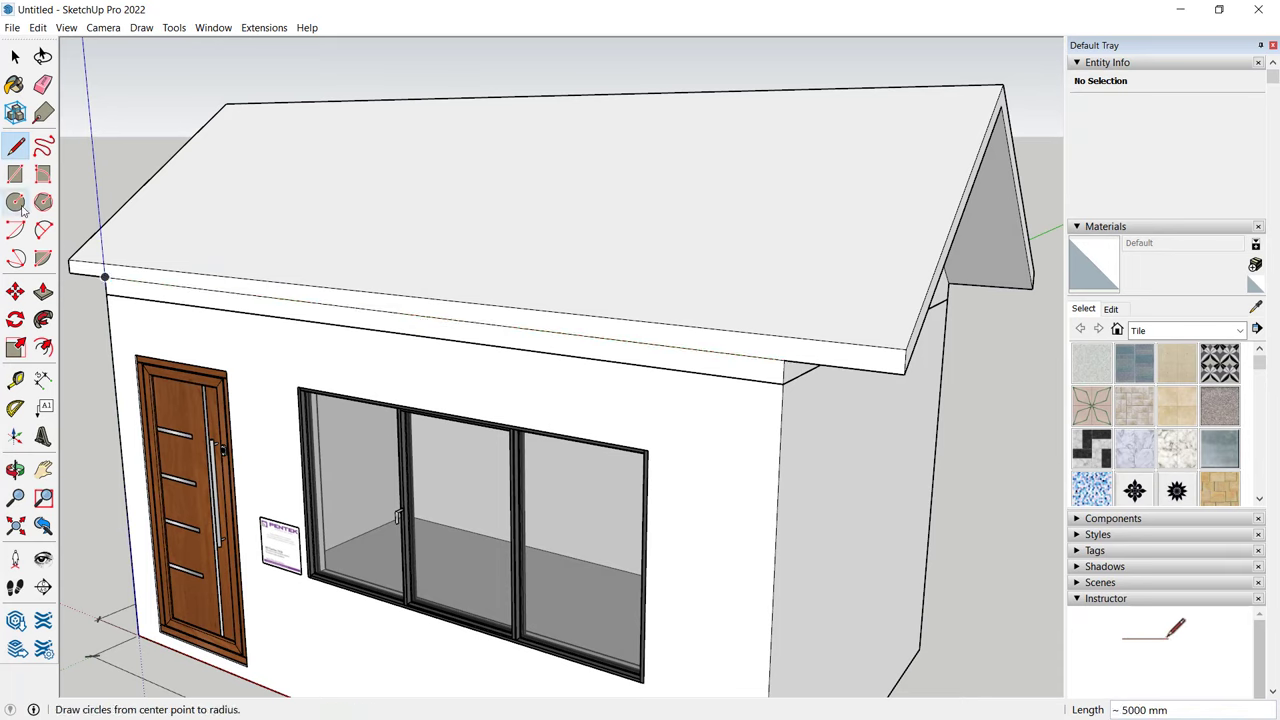
Pull the front fascia out about 1338 mm into a canopy over the door and window
left_click(43, 291)
left_click(318, 306)
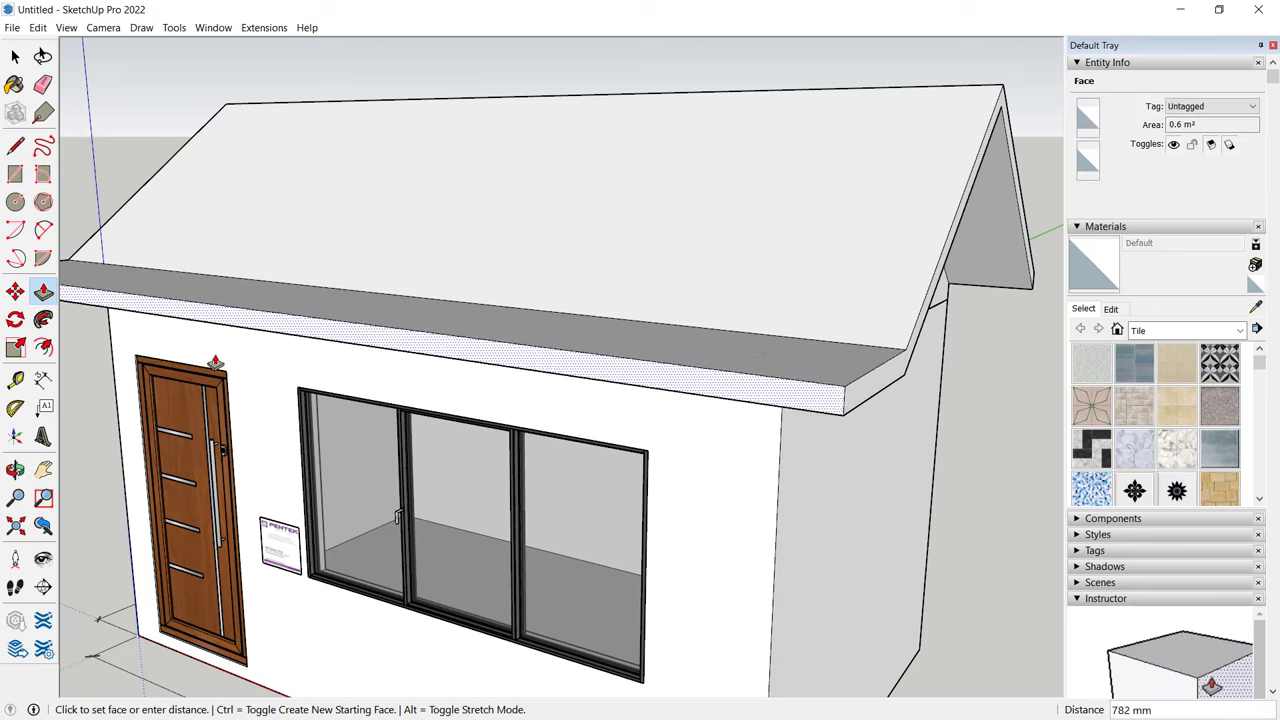
left_click(118, 348)
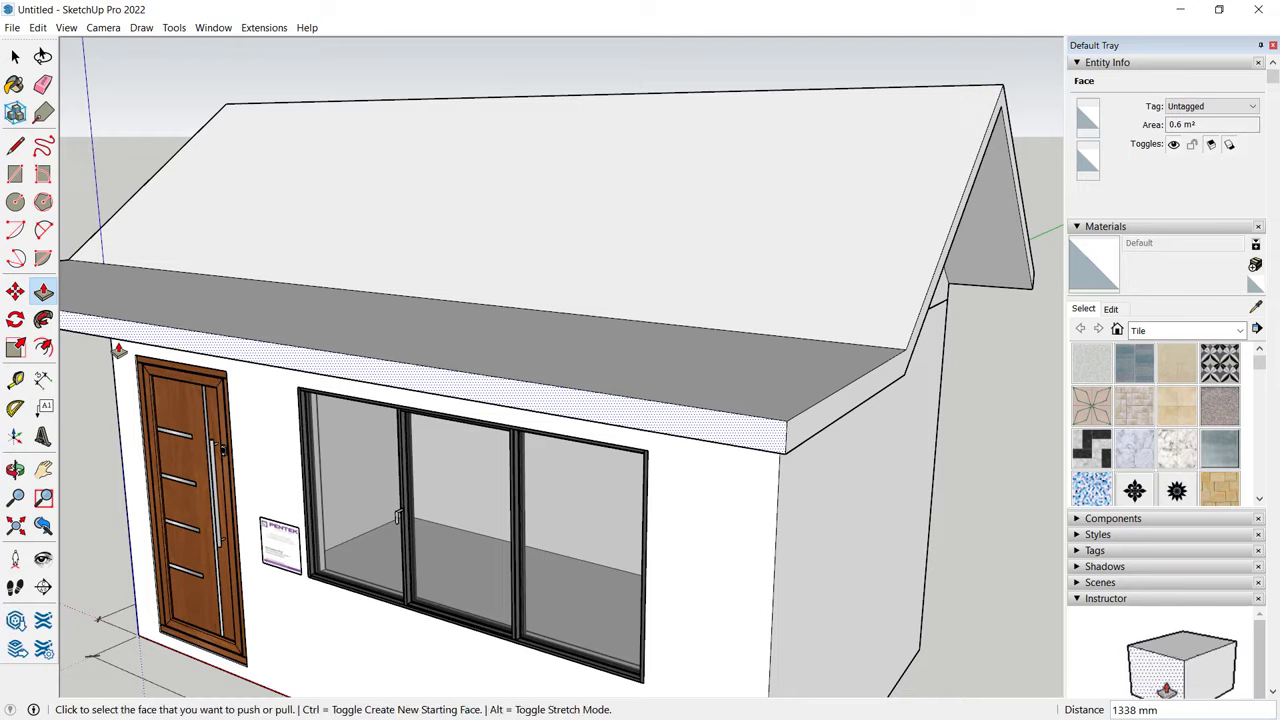
scroll(600, 257, "down", 5)
key("space")
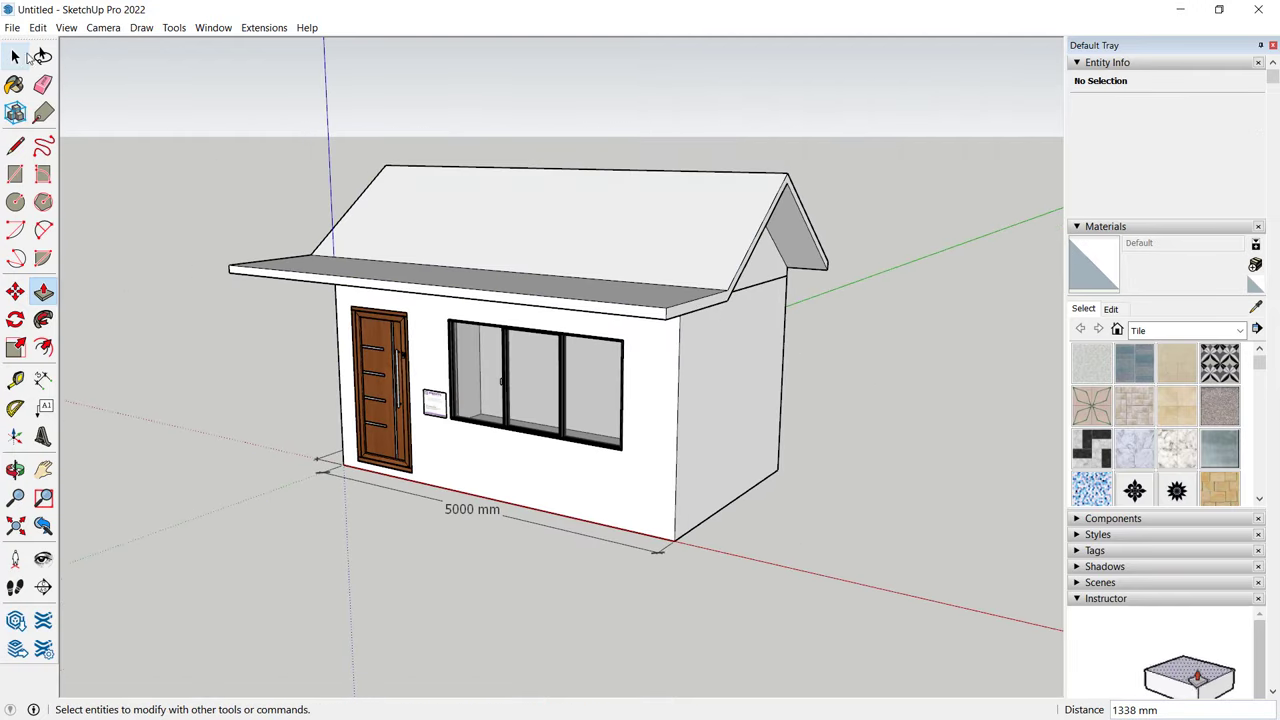
middle_click_drag(417, 153, 866, 233)
mouse_move(780, 168)
middle_mouse_down()
mouse_move(834, 194)
mouse_move(782, 150)
middle_mouse_up()
scroll(360, 240, "up", 3)
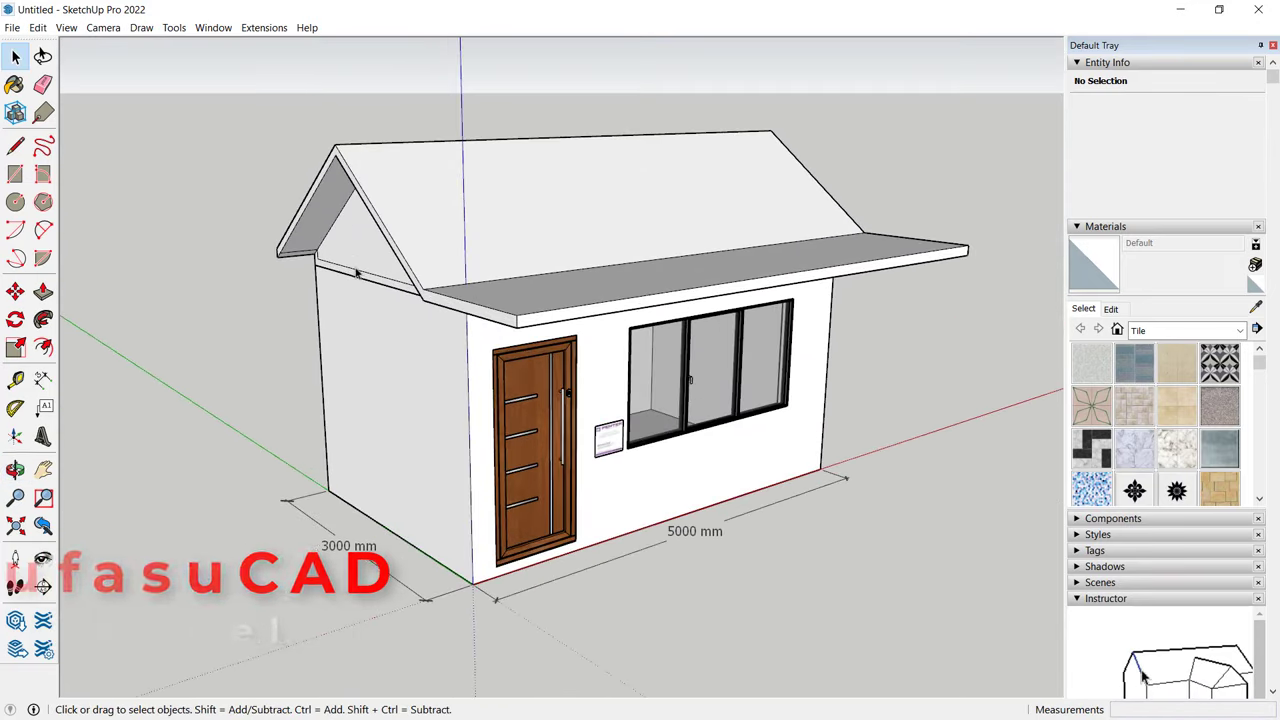